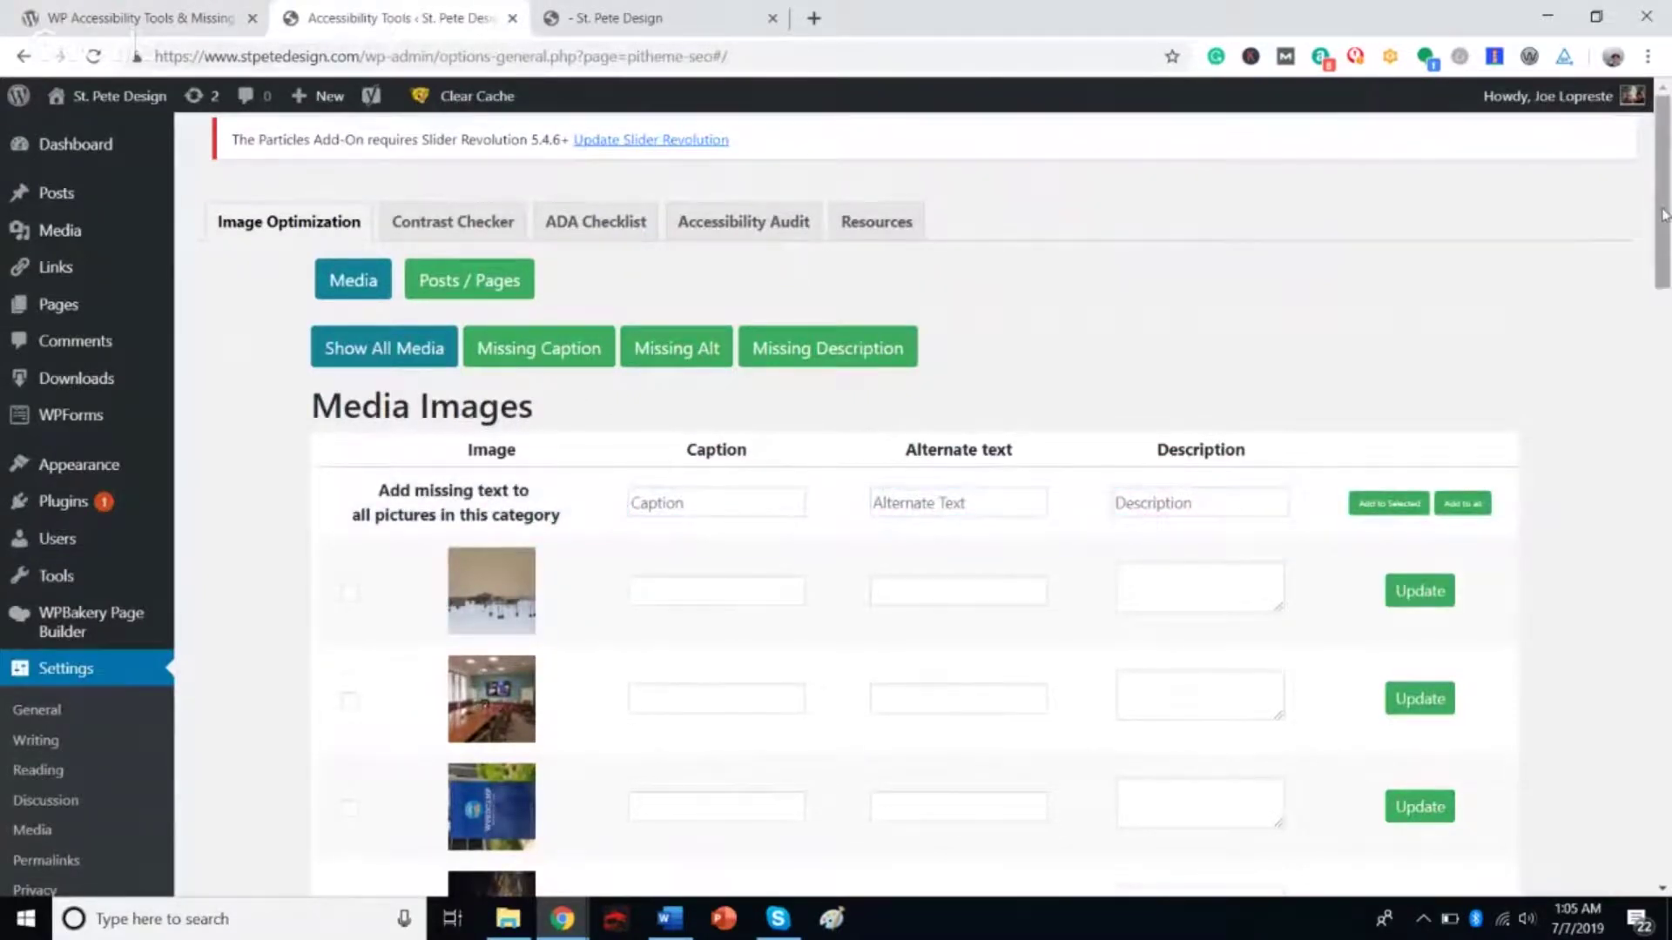
Open the Contrast Checker tab in Accessibility Tools.
drag(1666, 212, 1642, 254)
scroll(1142, 262, up, 2)
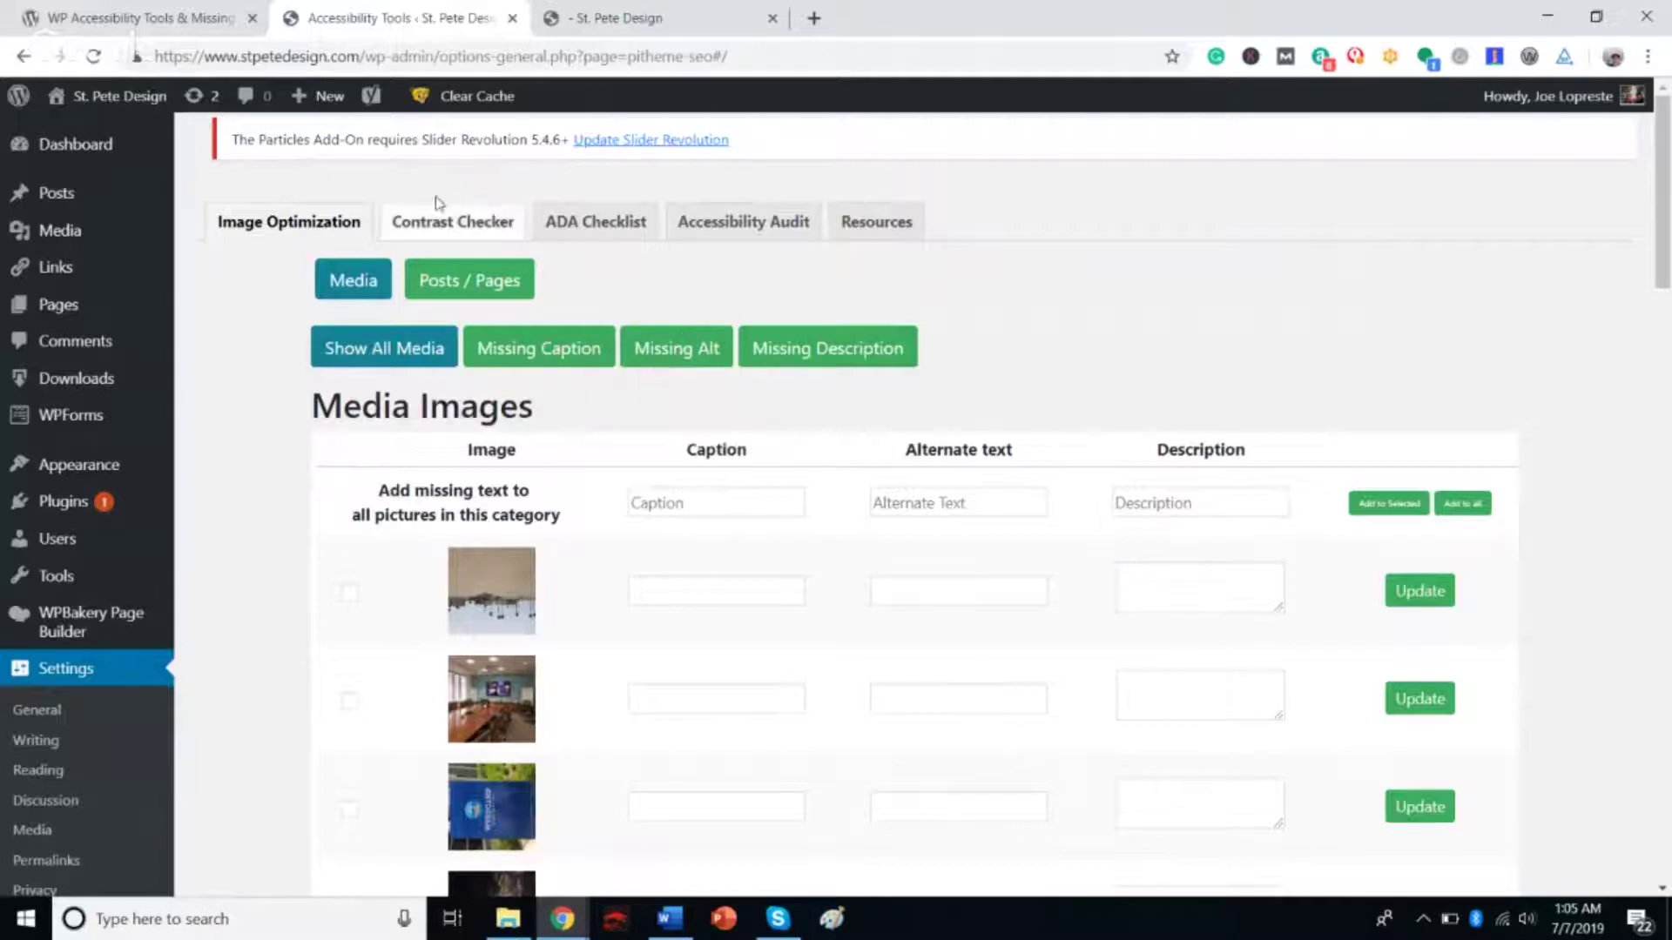
drag(416, 184, 1017, 221)
click(1017, 221)
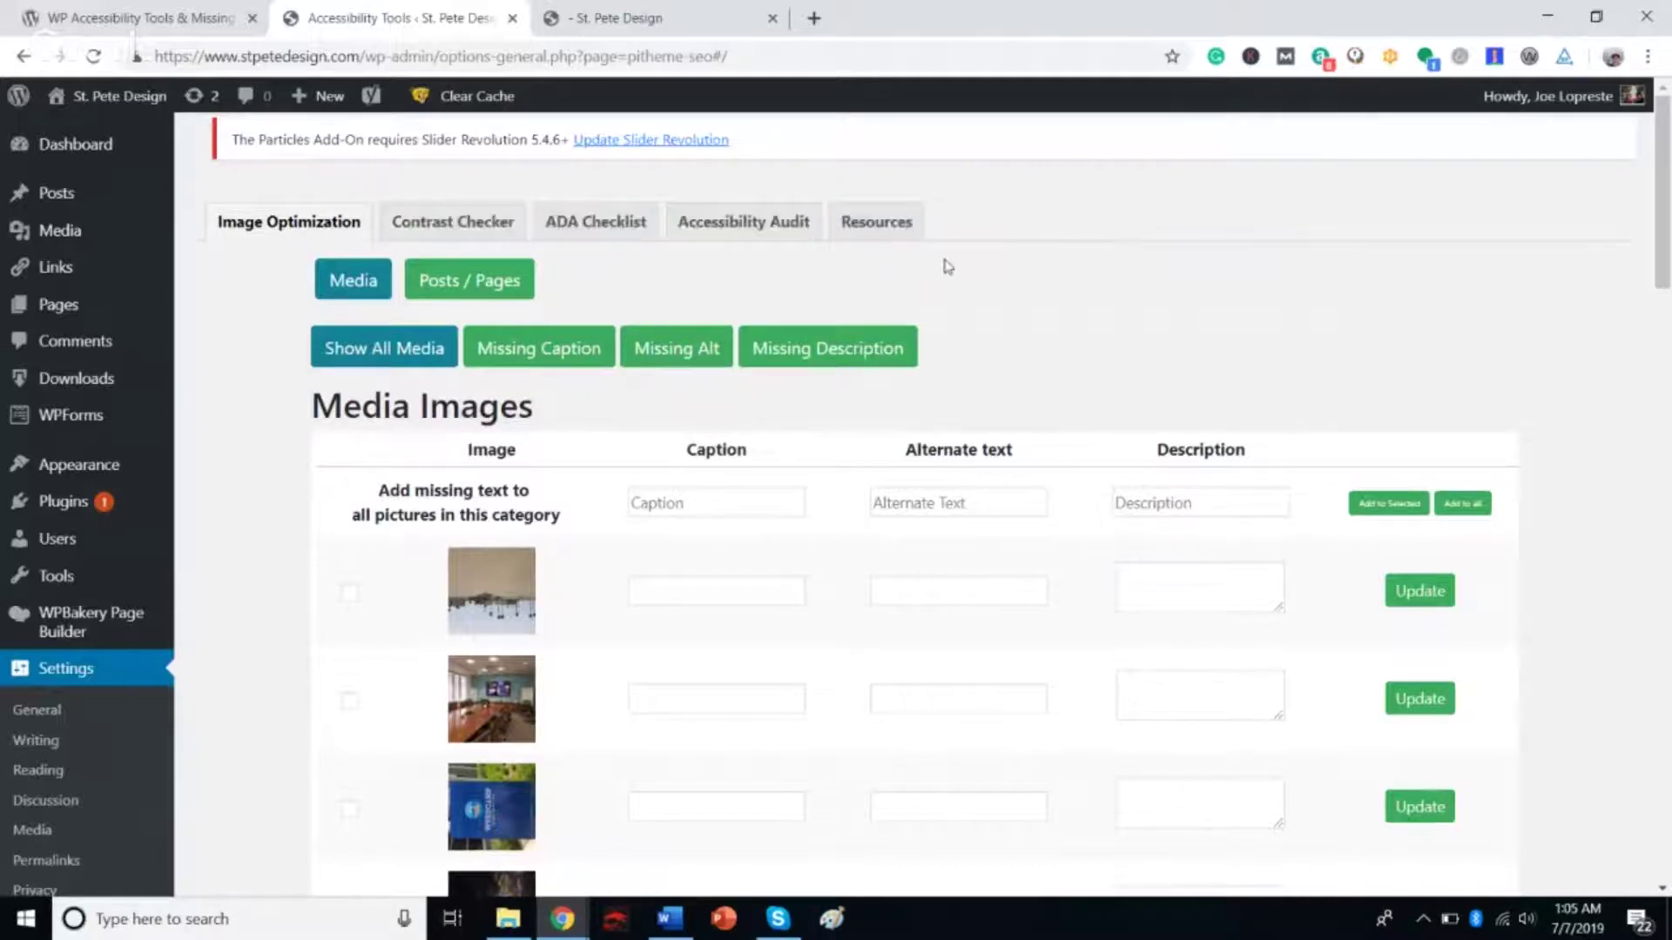
click(444, 224)
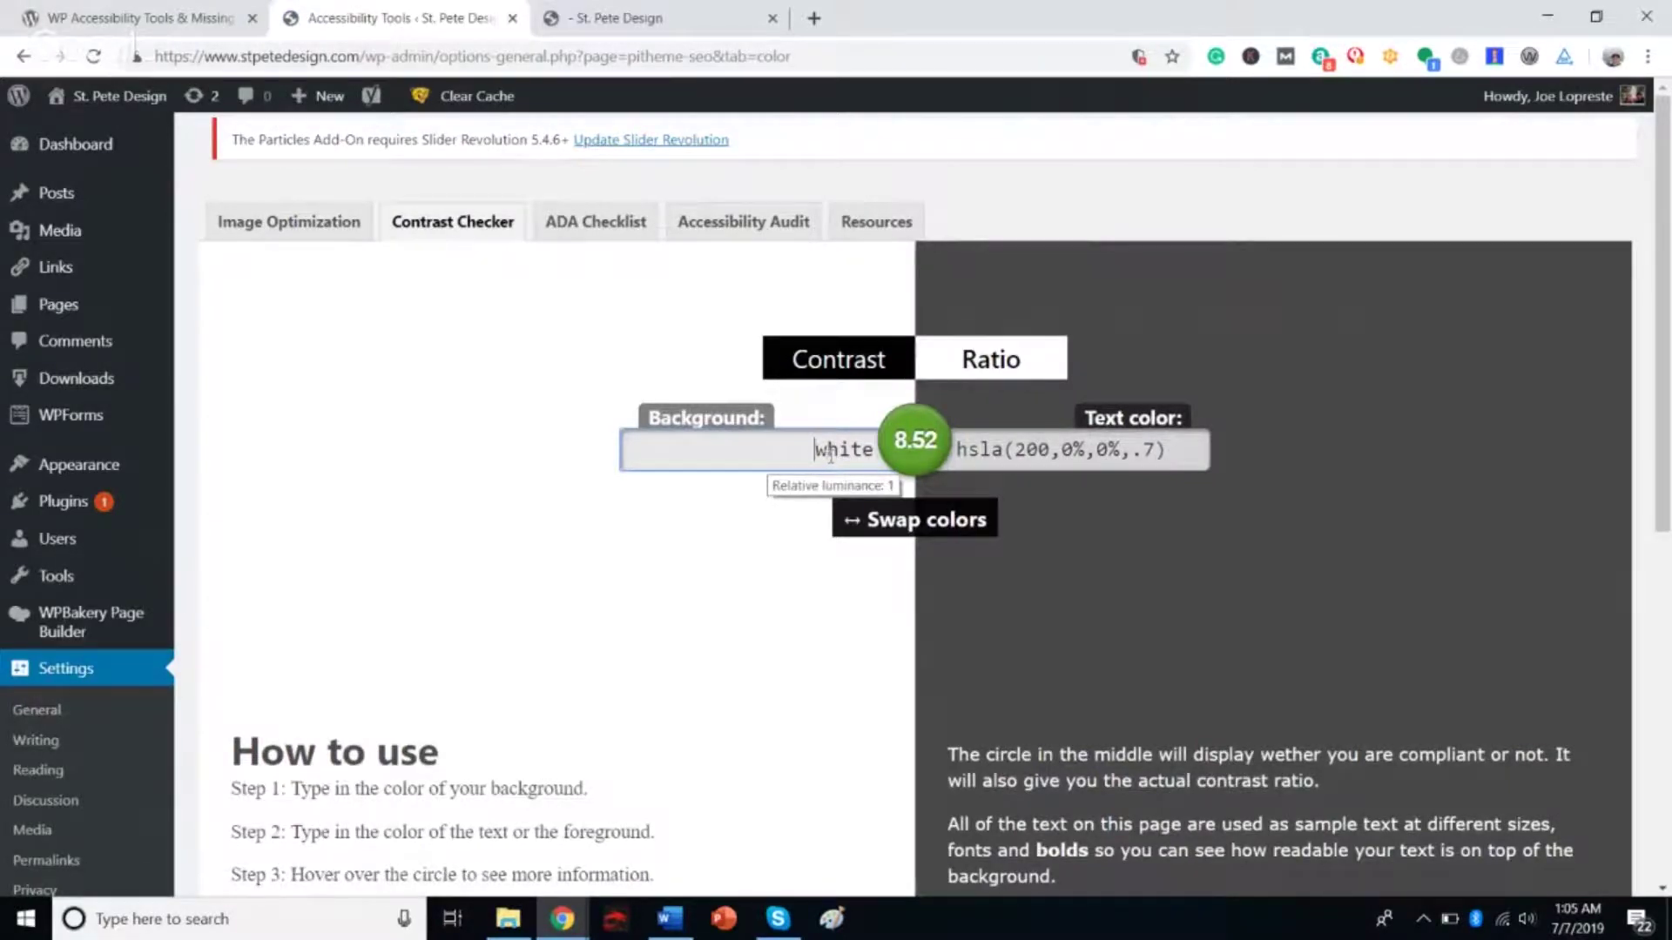
Inspect the text colour value, then swap to an hsla(200,0%,0%,.7) background with white text.
click(1006, 451)
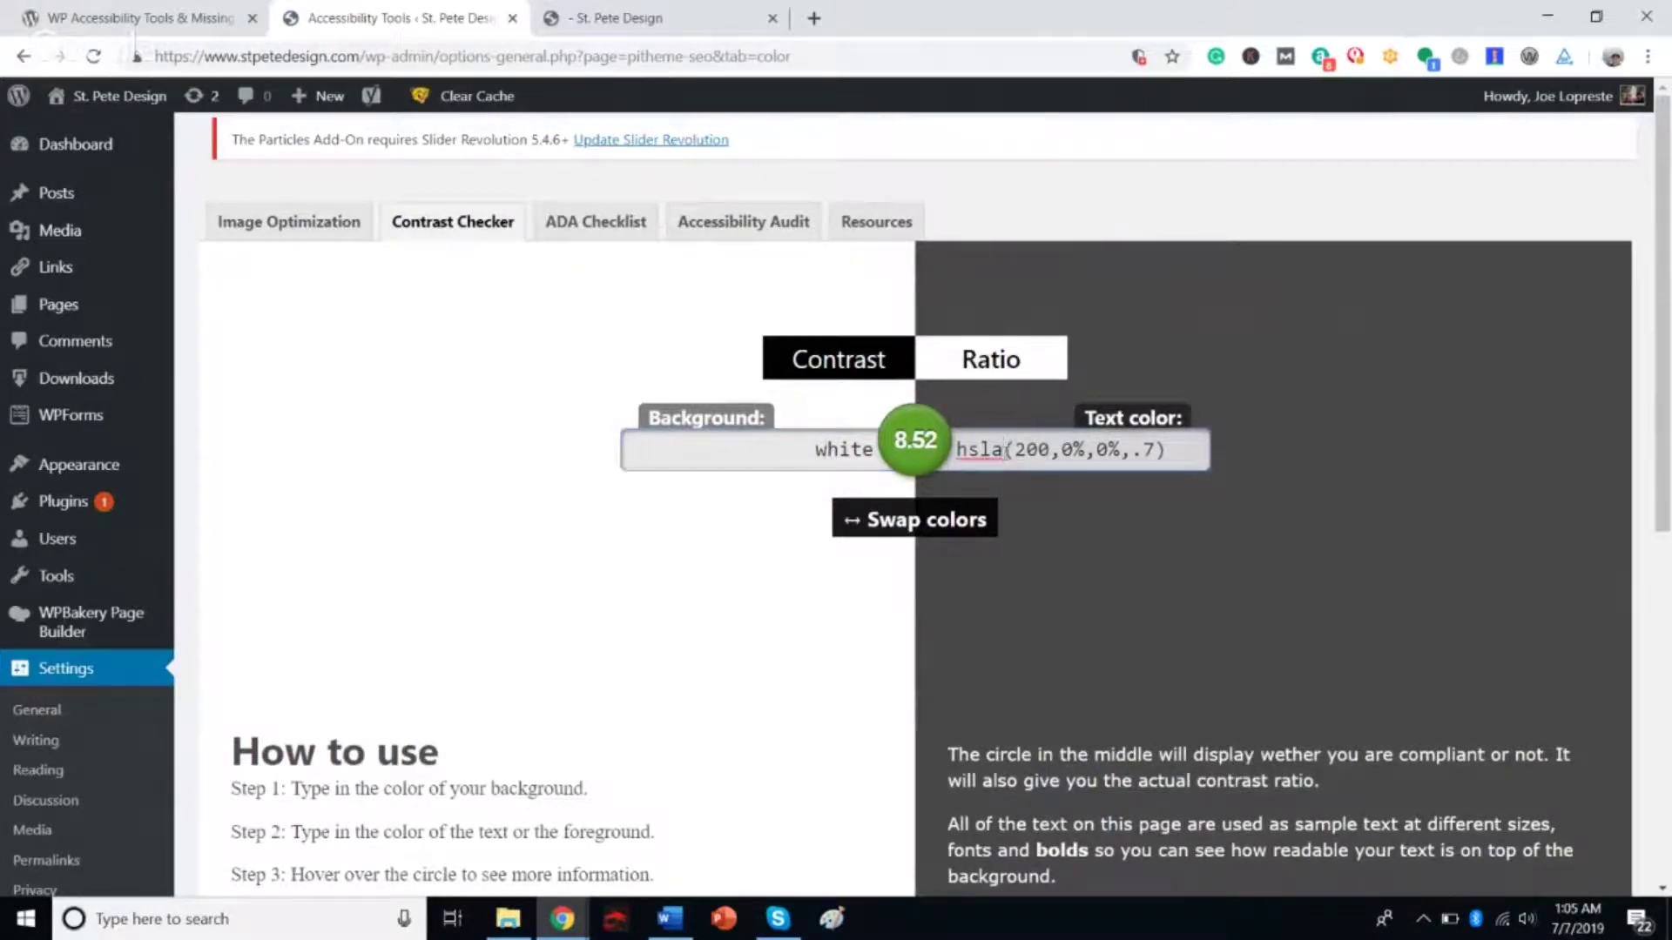
drag(1051, 450, 1124, 452)
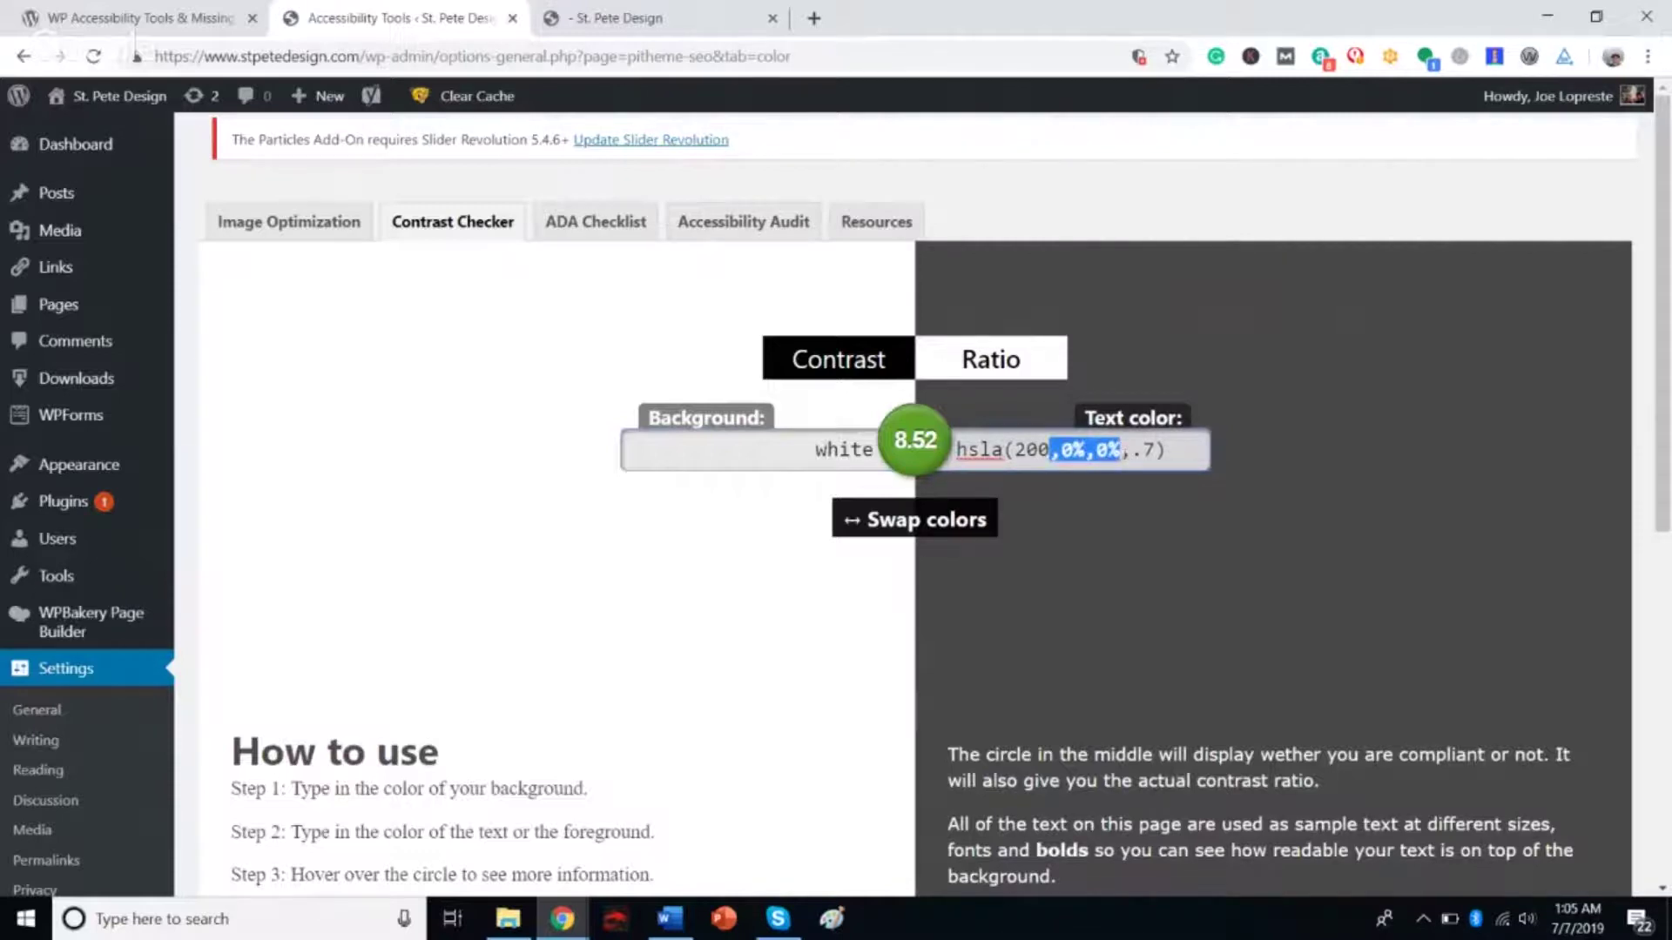
click(1036, 450)
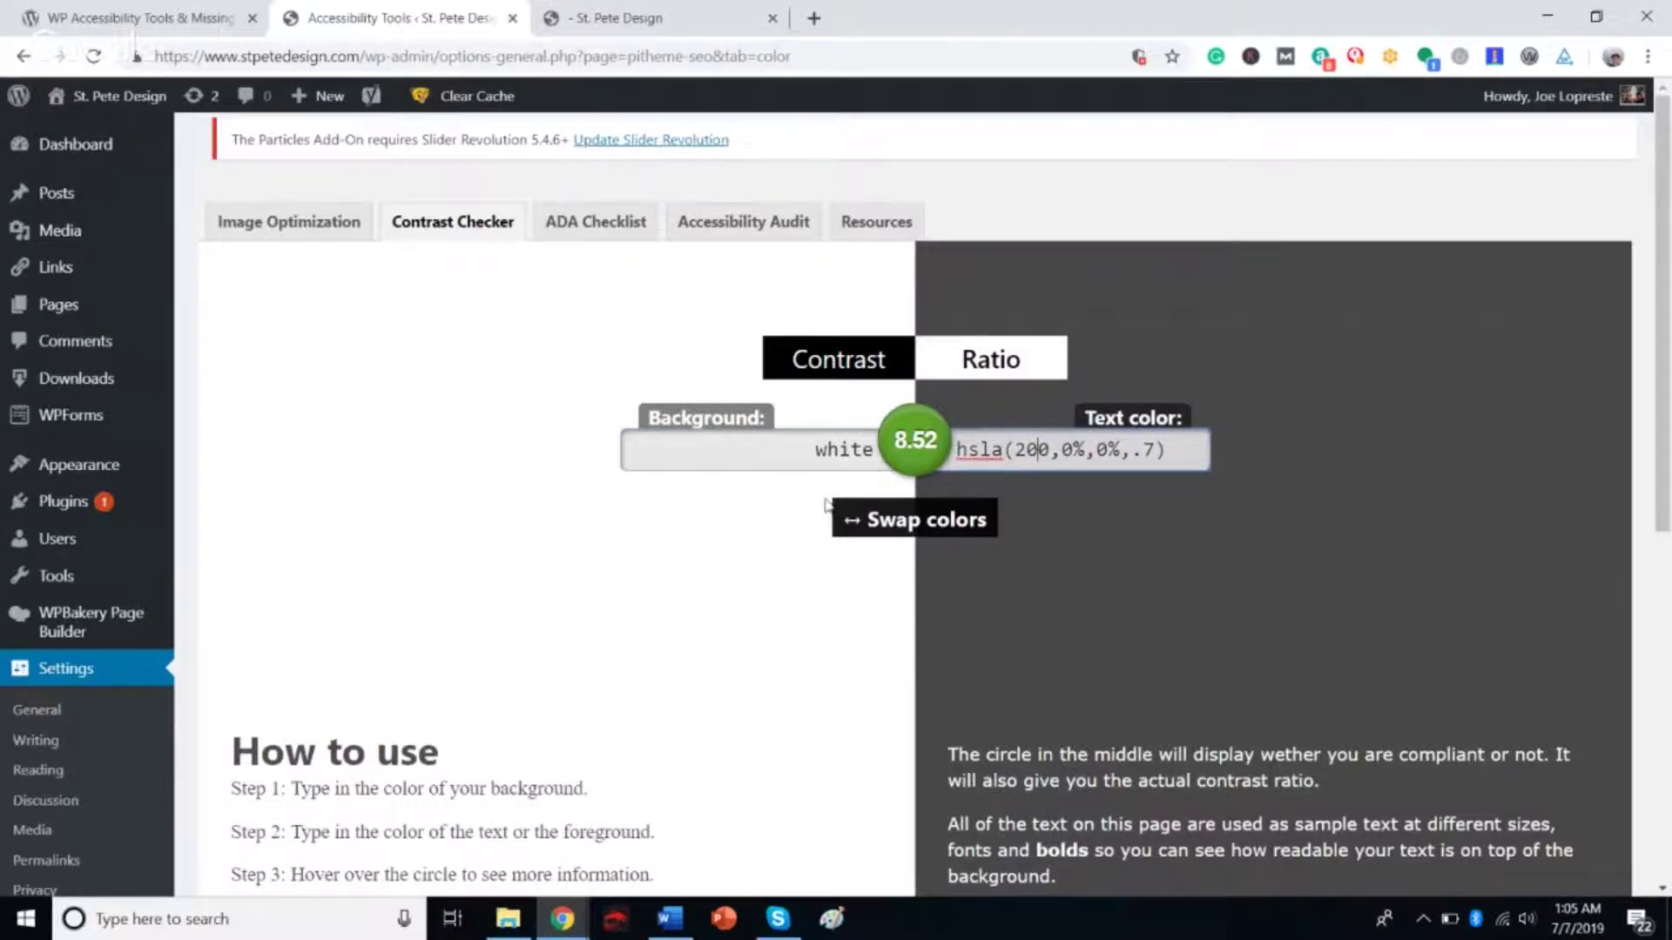
click(892, 523)
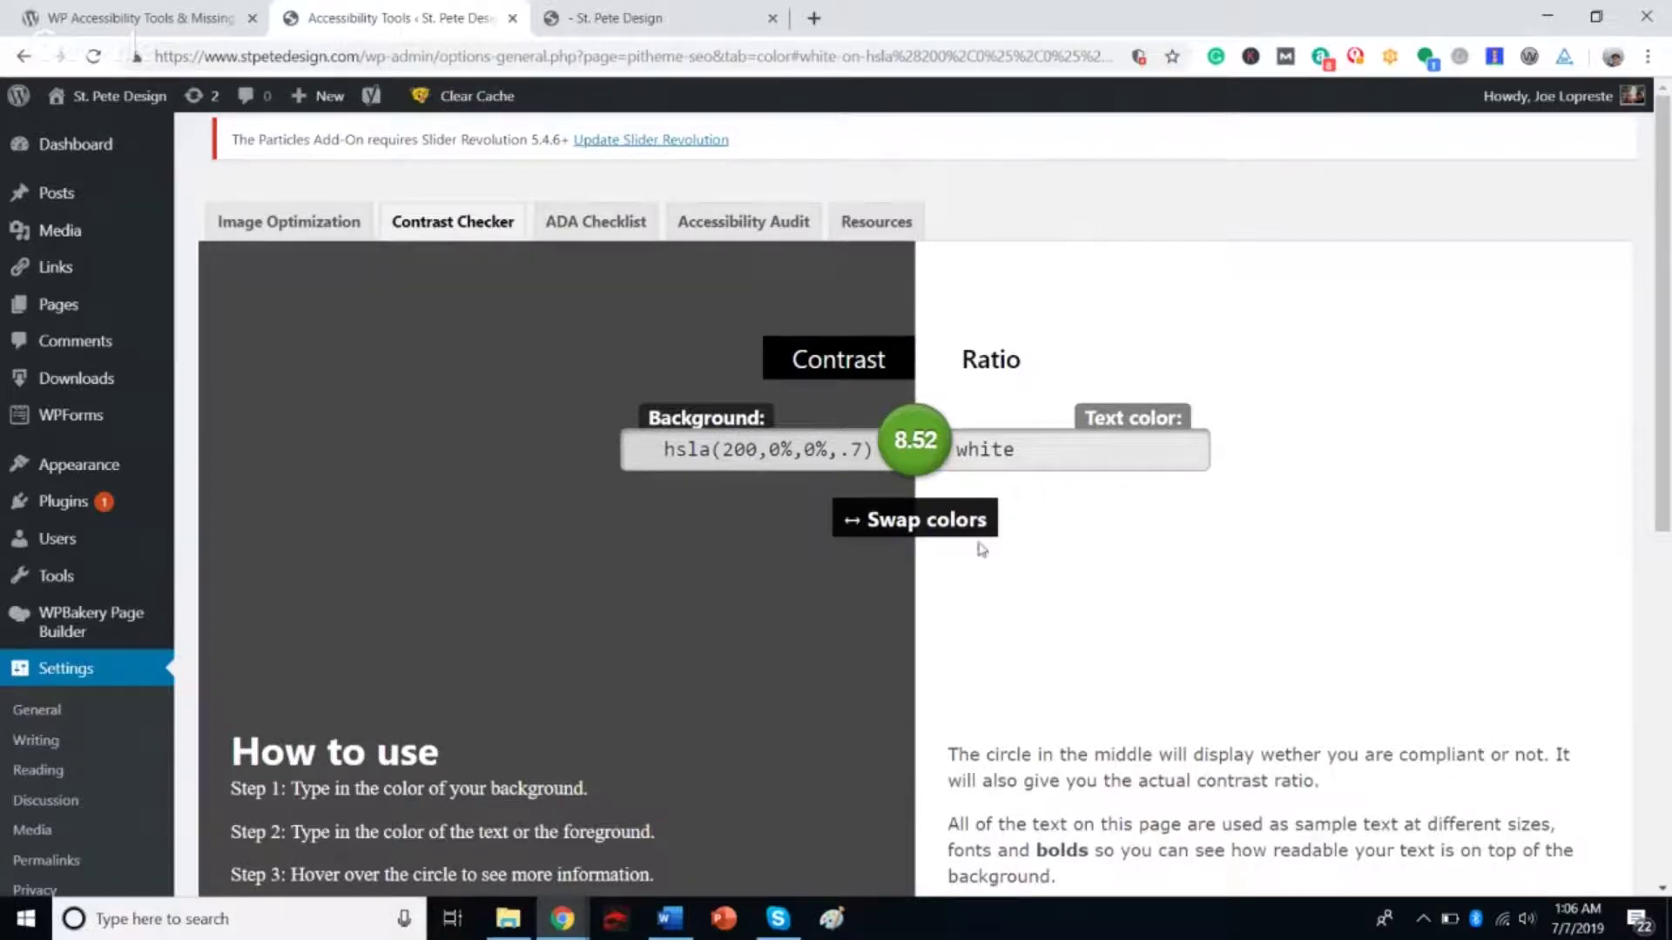
Swap back to a white background and confirm the 8.52 ratio passes AAA.
click(948, 522)
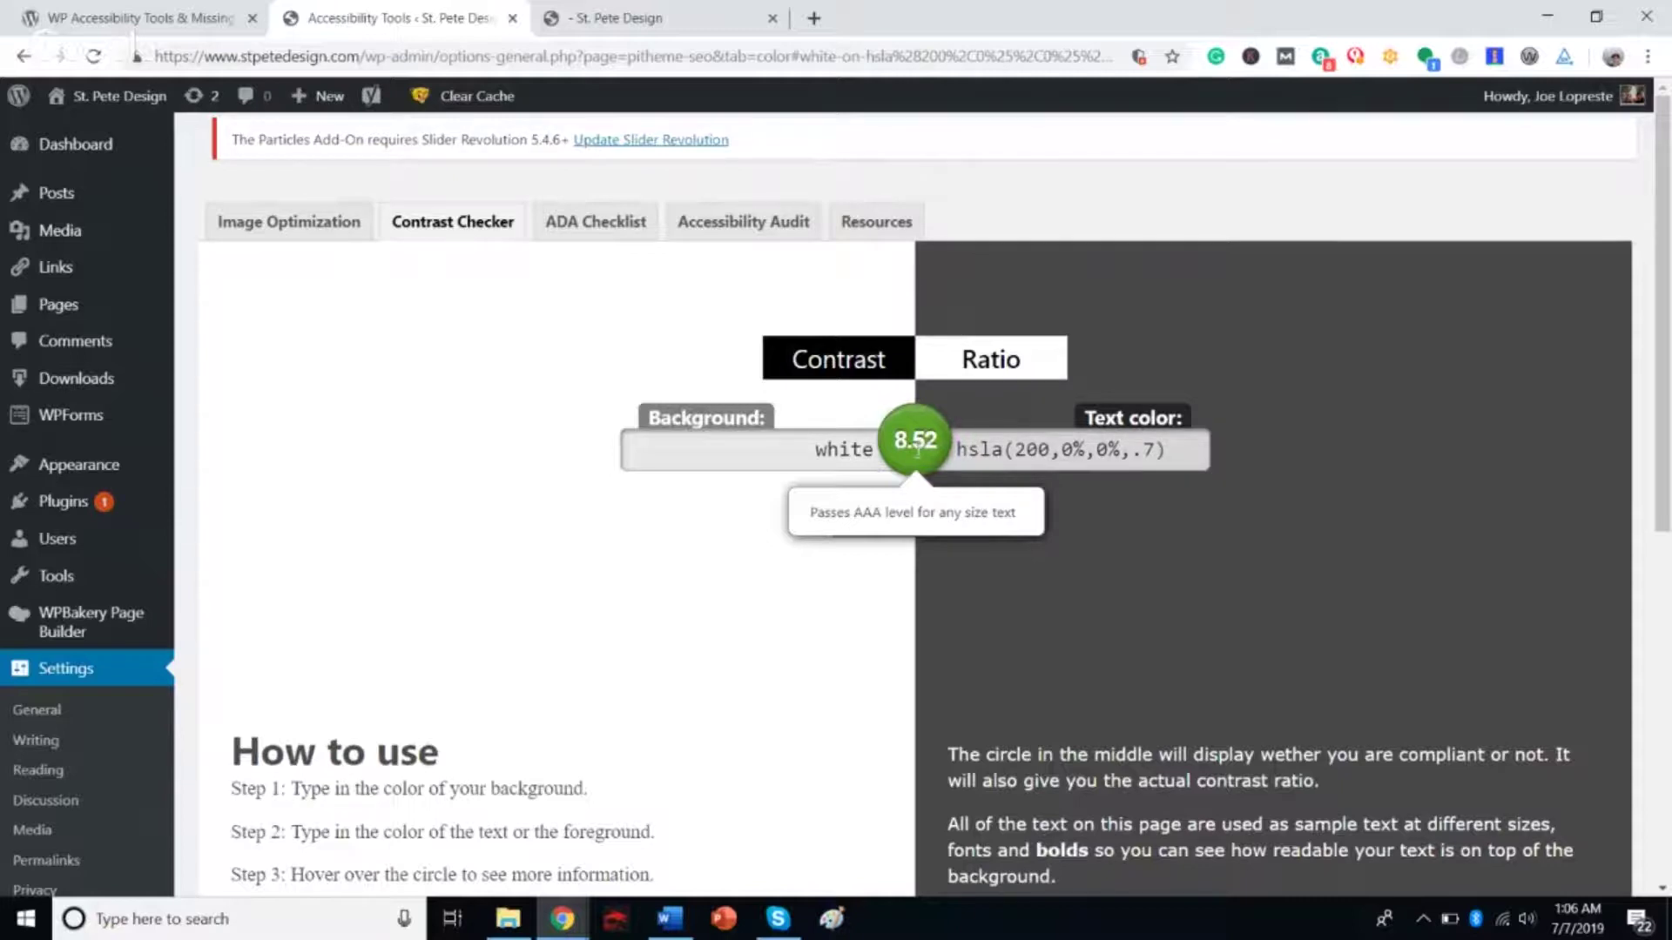
Open the ADA Checklist tab.
click(592, 225)
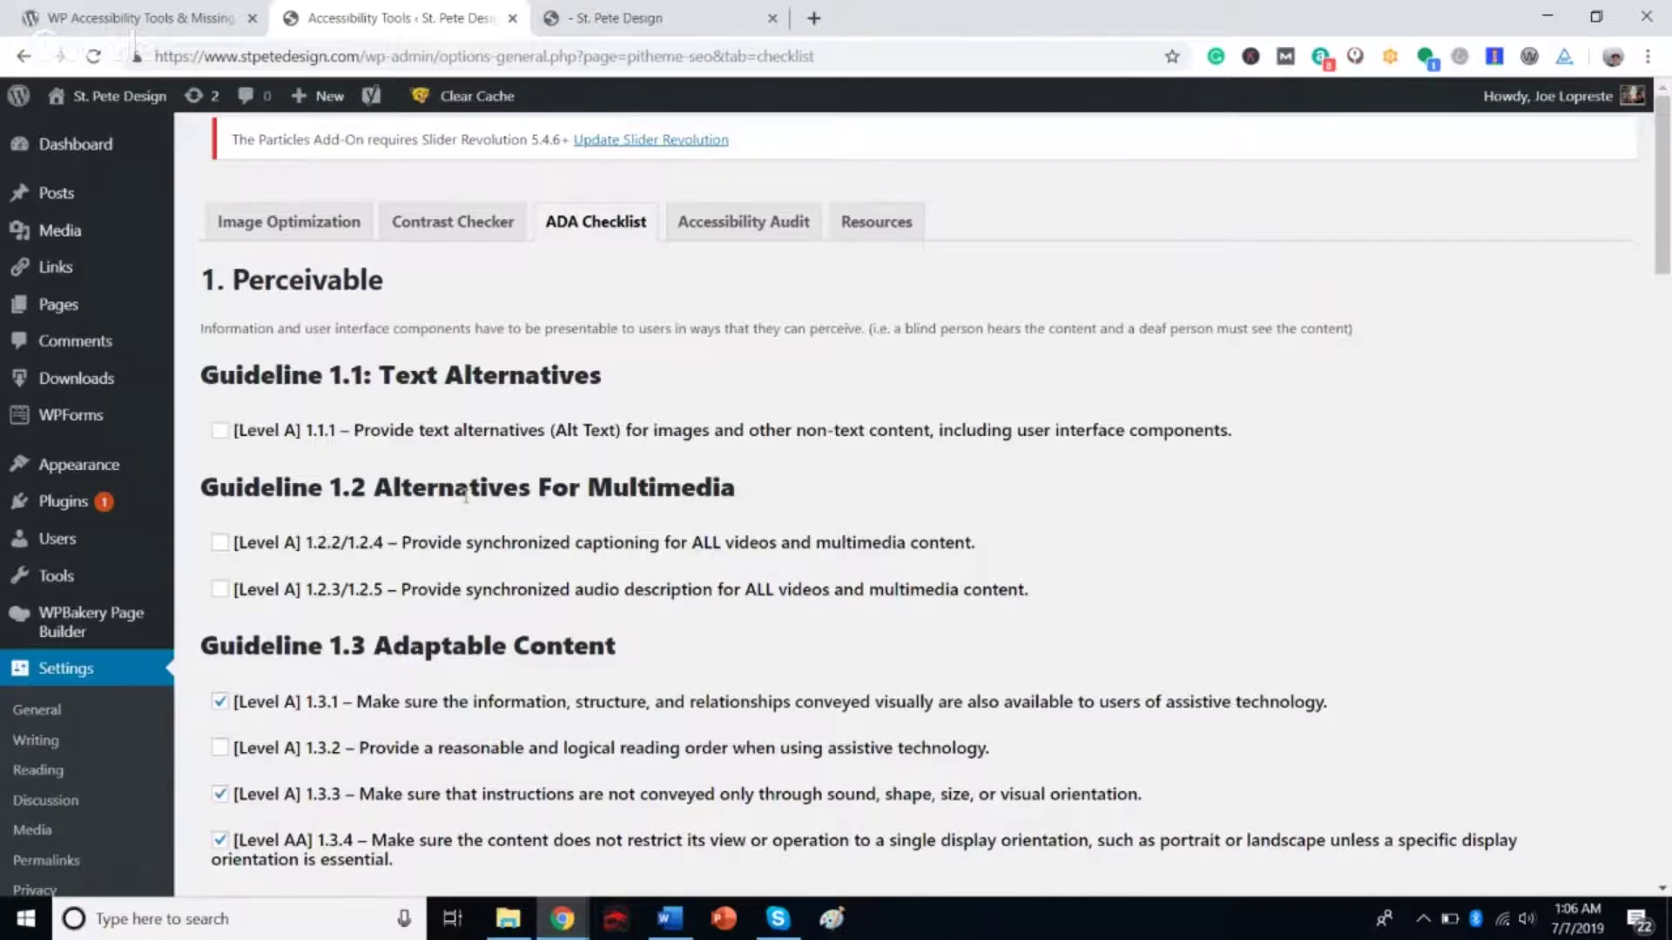
Tick checklist items 1.1.1, 1.2.2/1.2.4 and 1.2.3/1.2.5 and save the changes.
scroll(435, 556, down, 1)
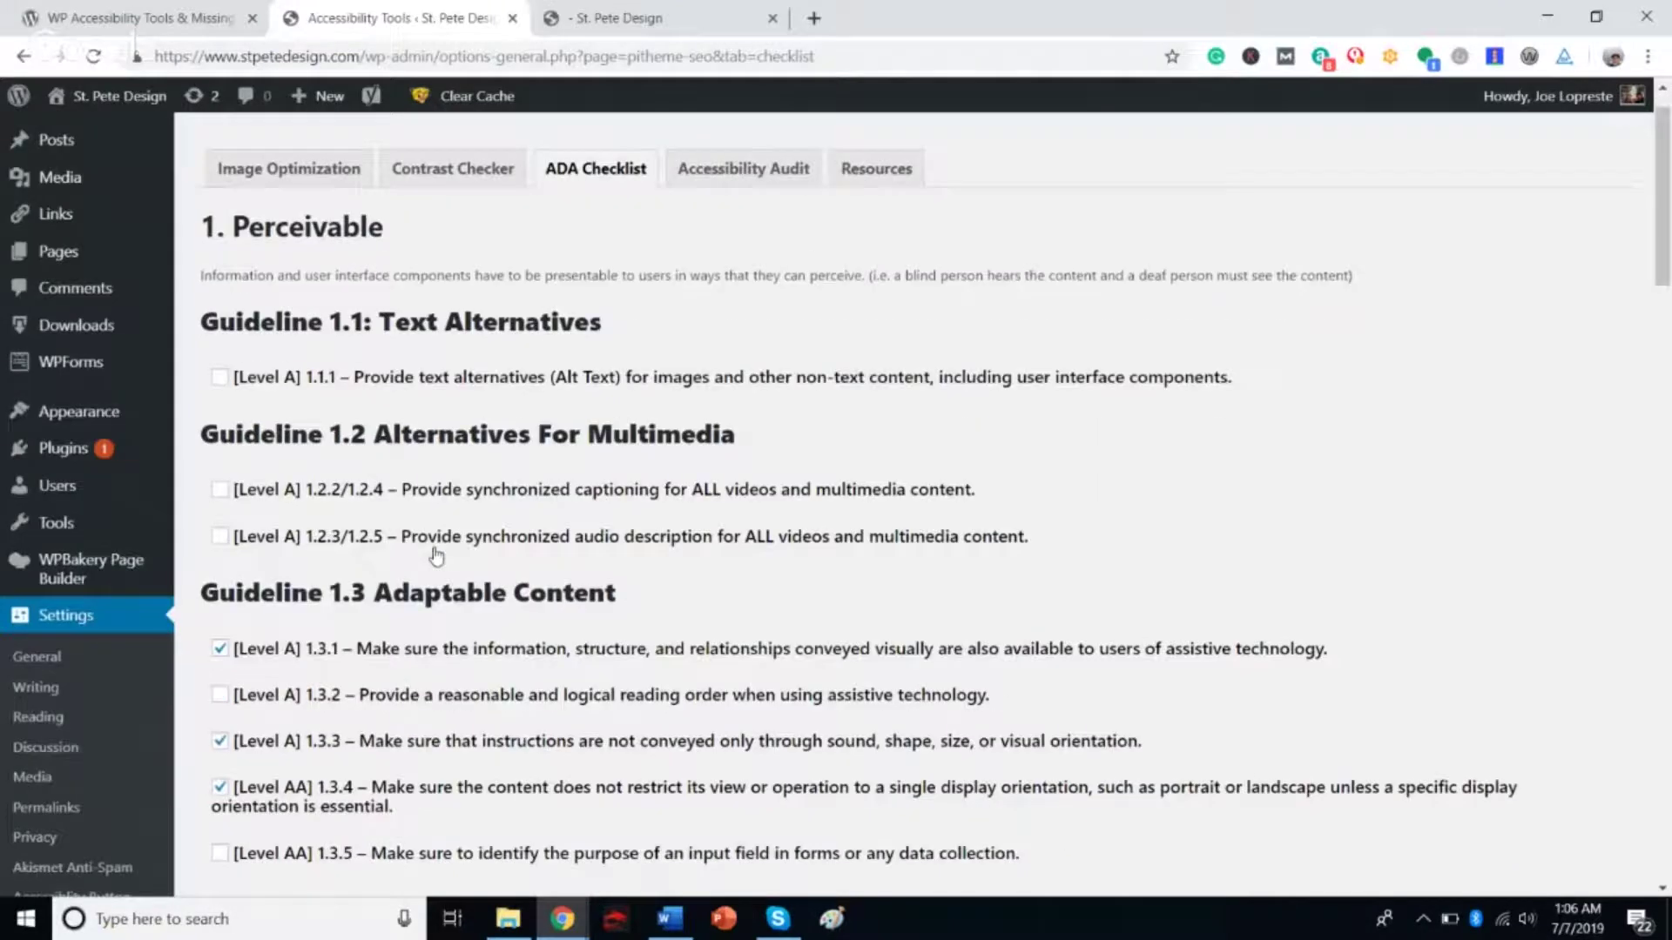
scroll(435, 555, down, 1)
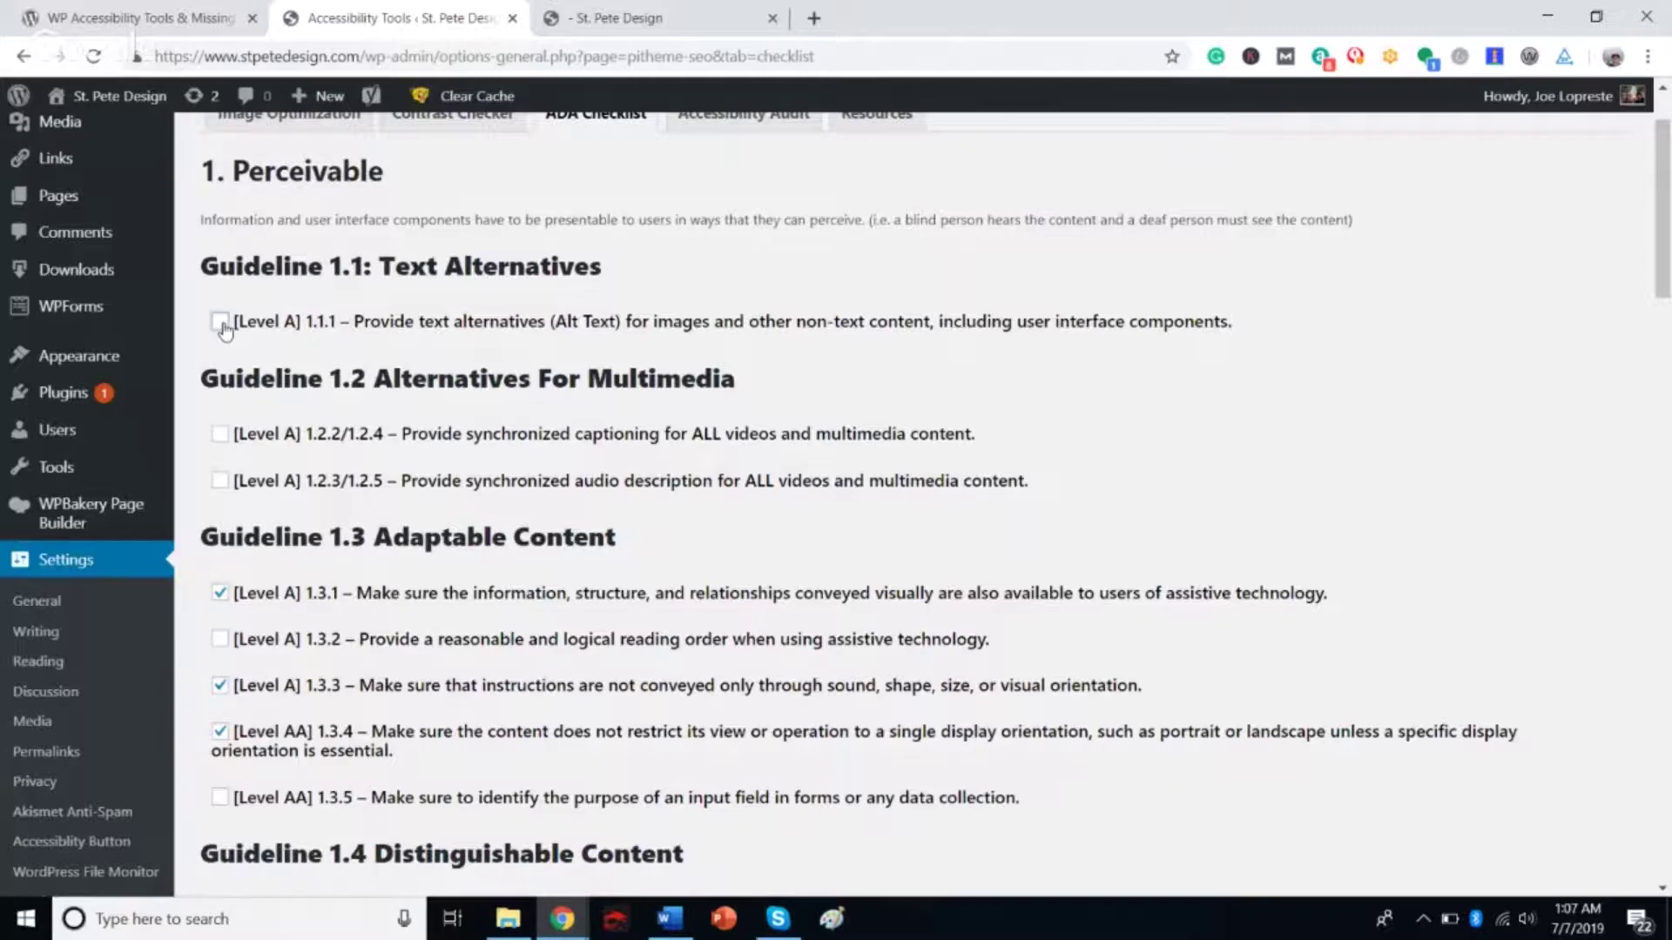
click(222, 322)
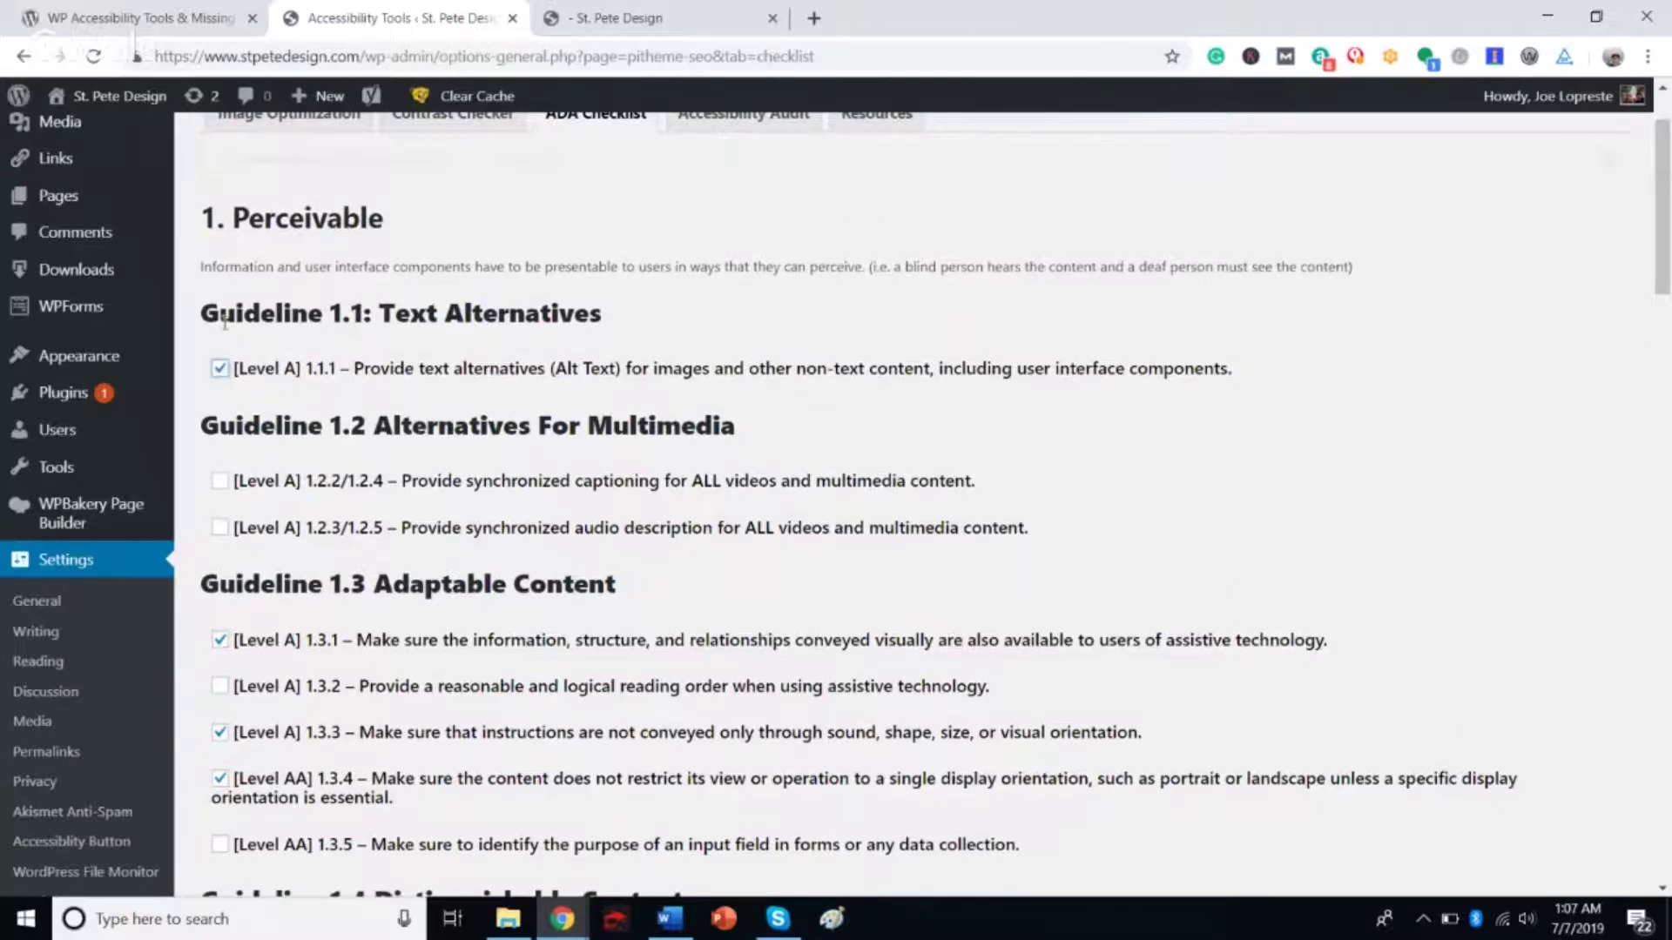
click(222, 483)
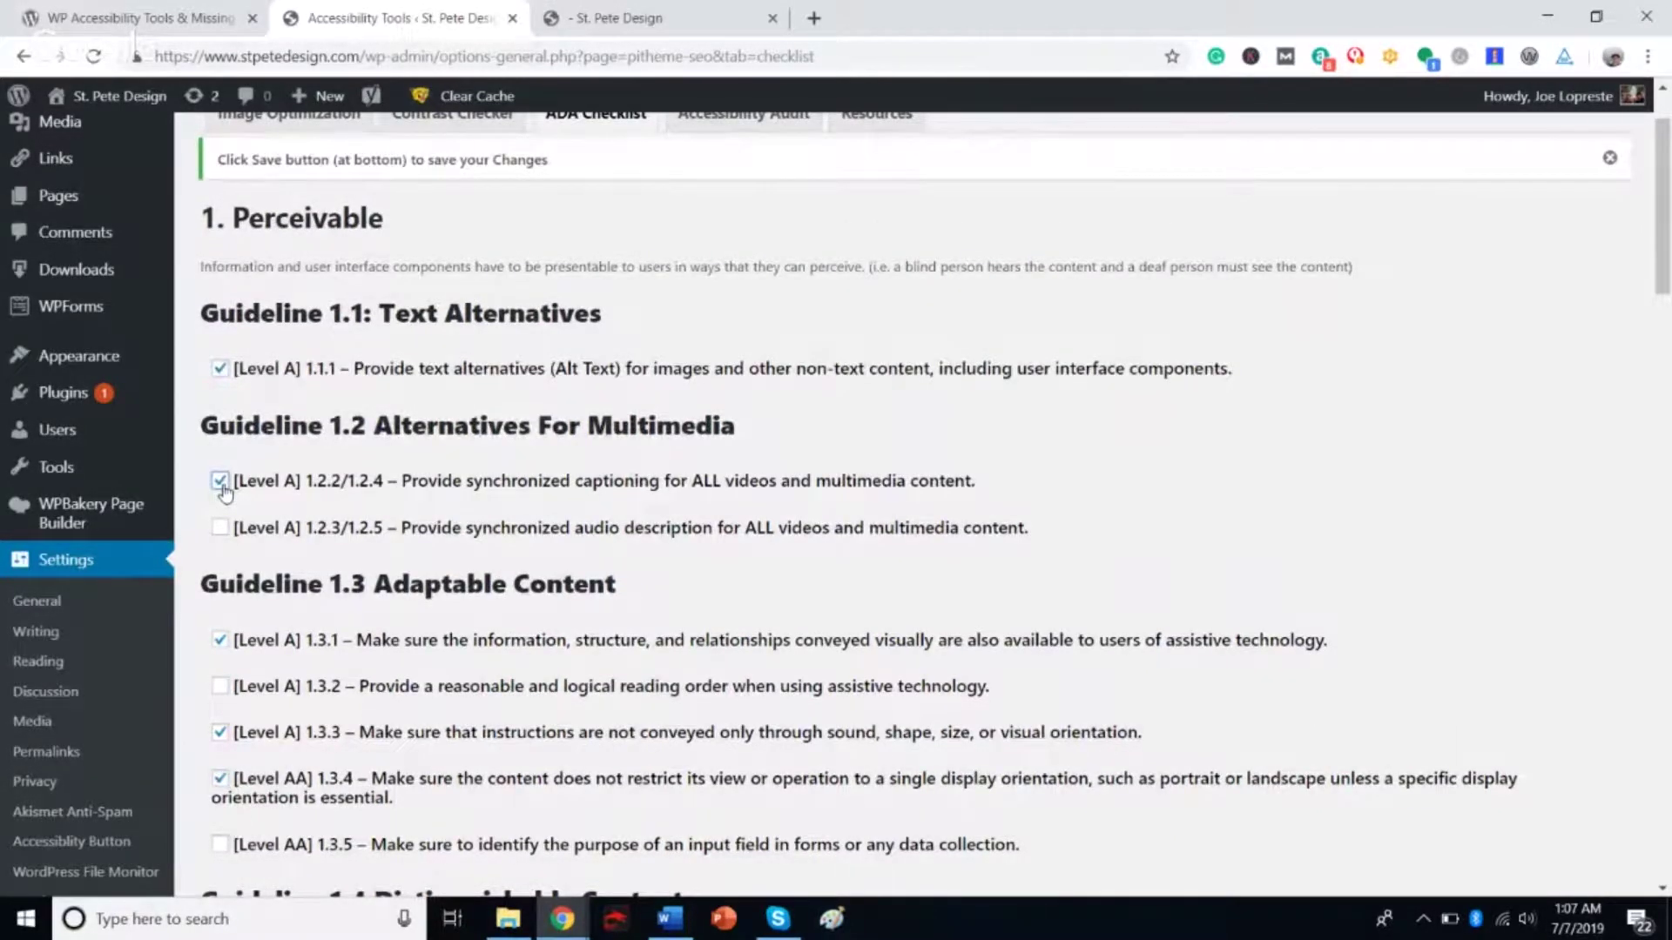
click(222, 528)
scroll(244, 609, down, 20)
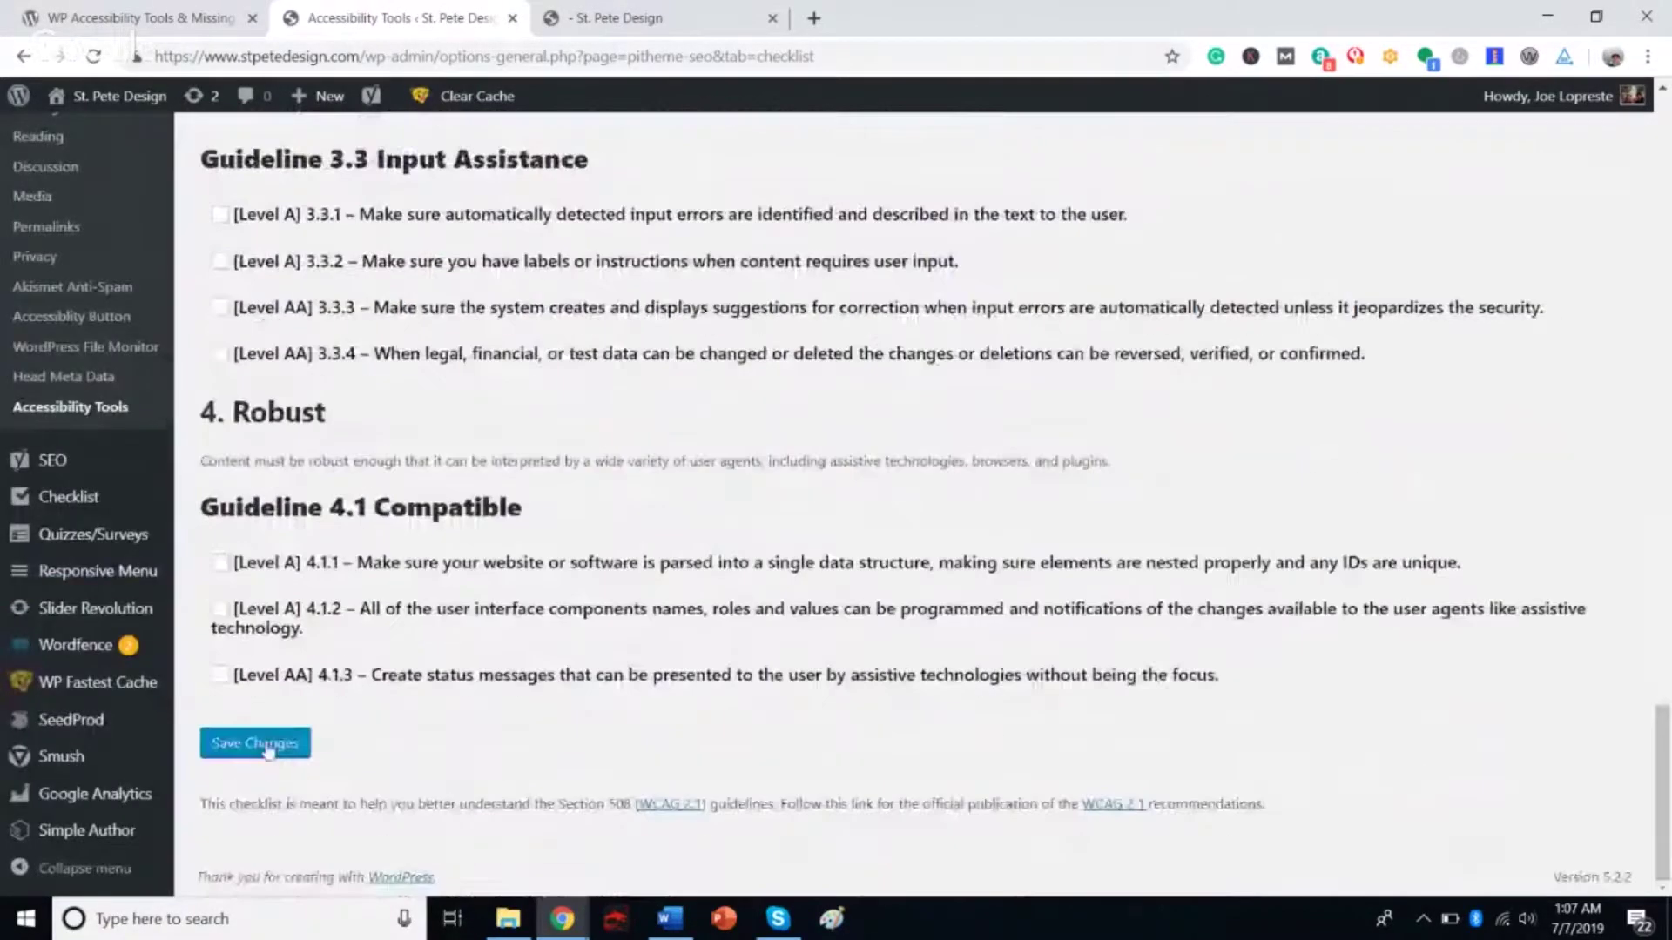
click(268, 748)
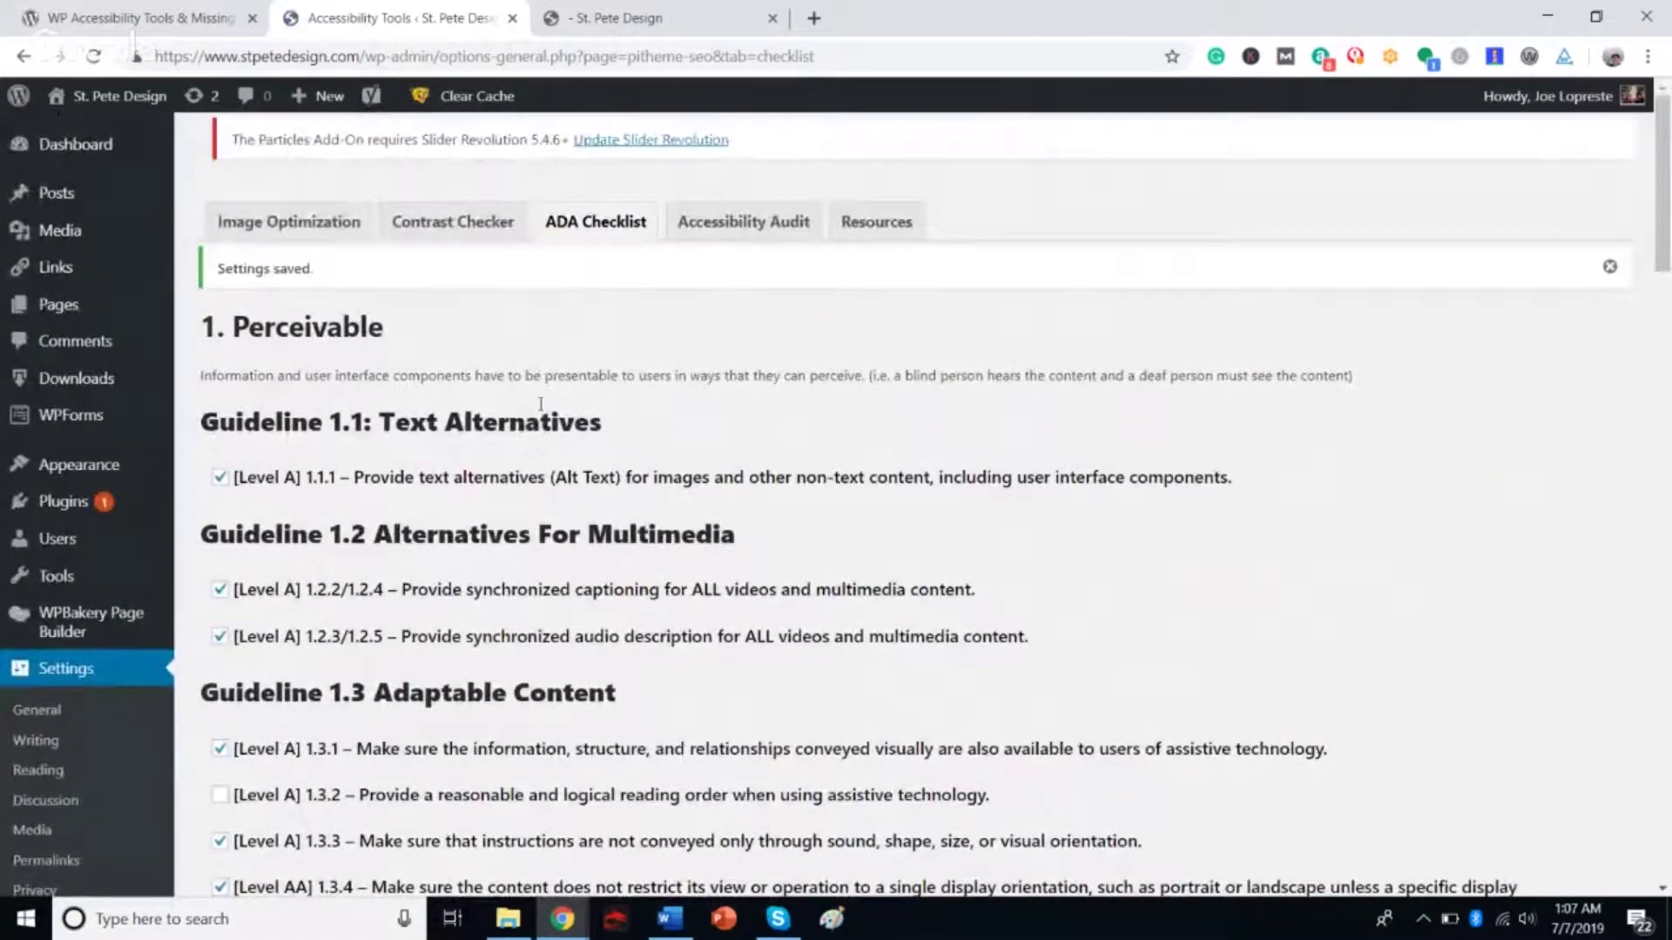
Tick items 1.3.2 and 3.2.3 and save the checklist again.
scroll(558, 400, down, 3)
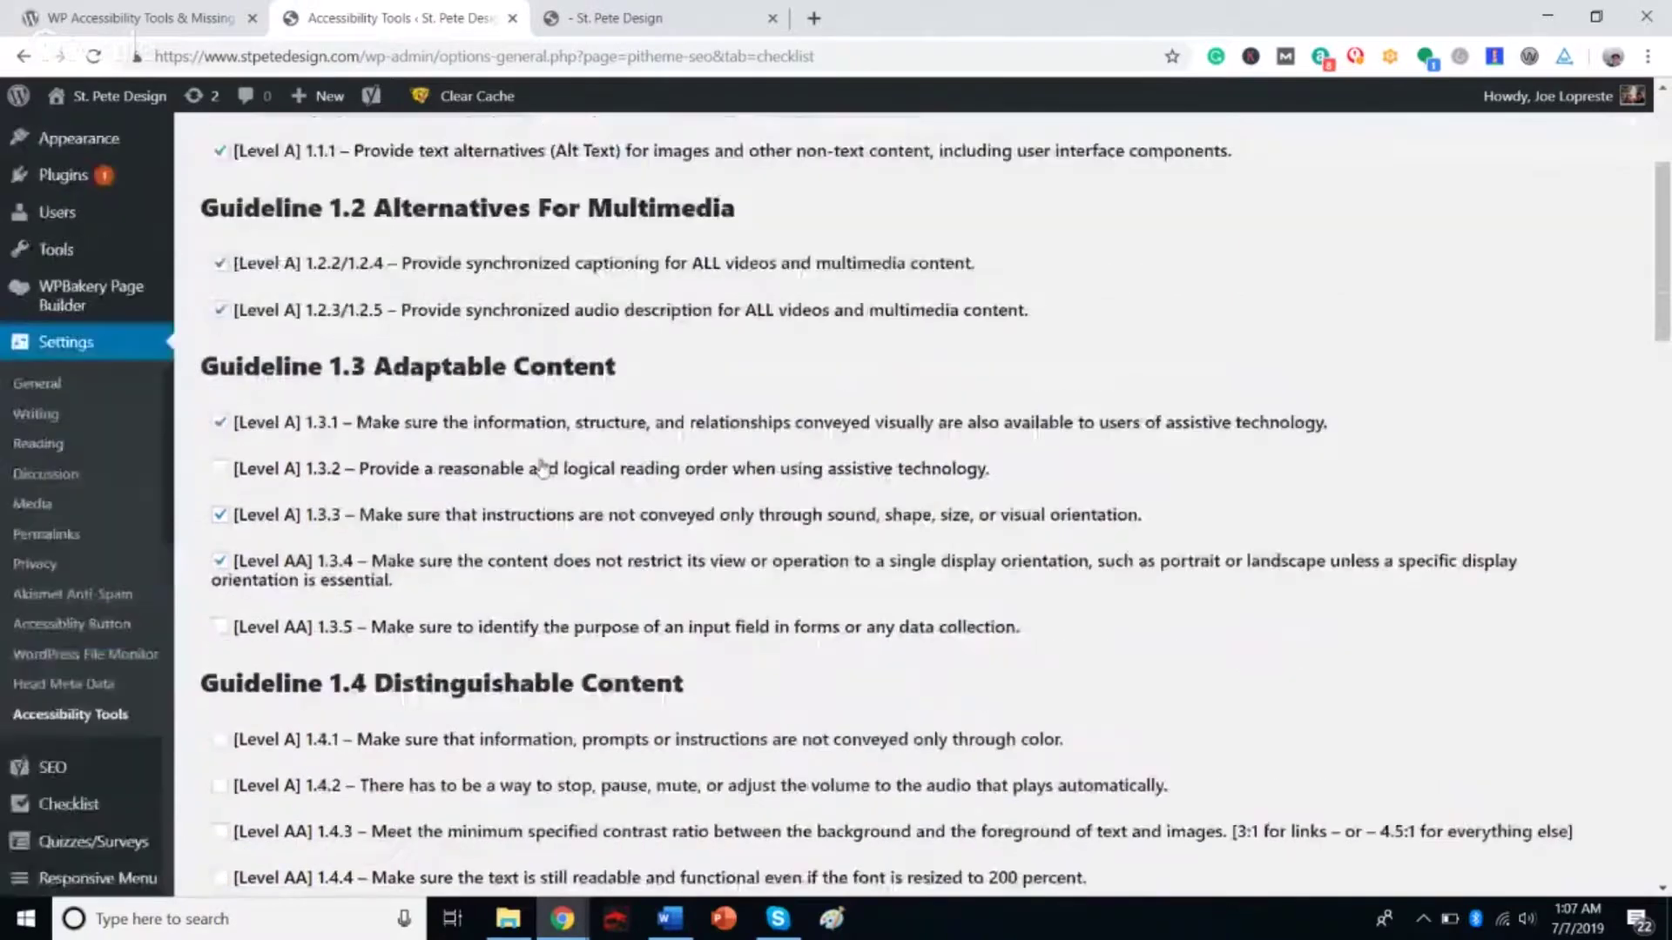
click(219, 469)
scroll(316, 512, down, 10)
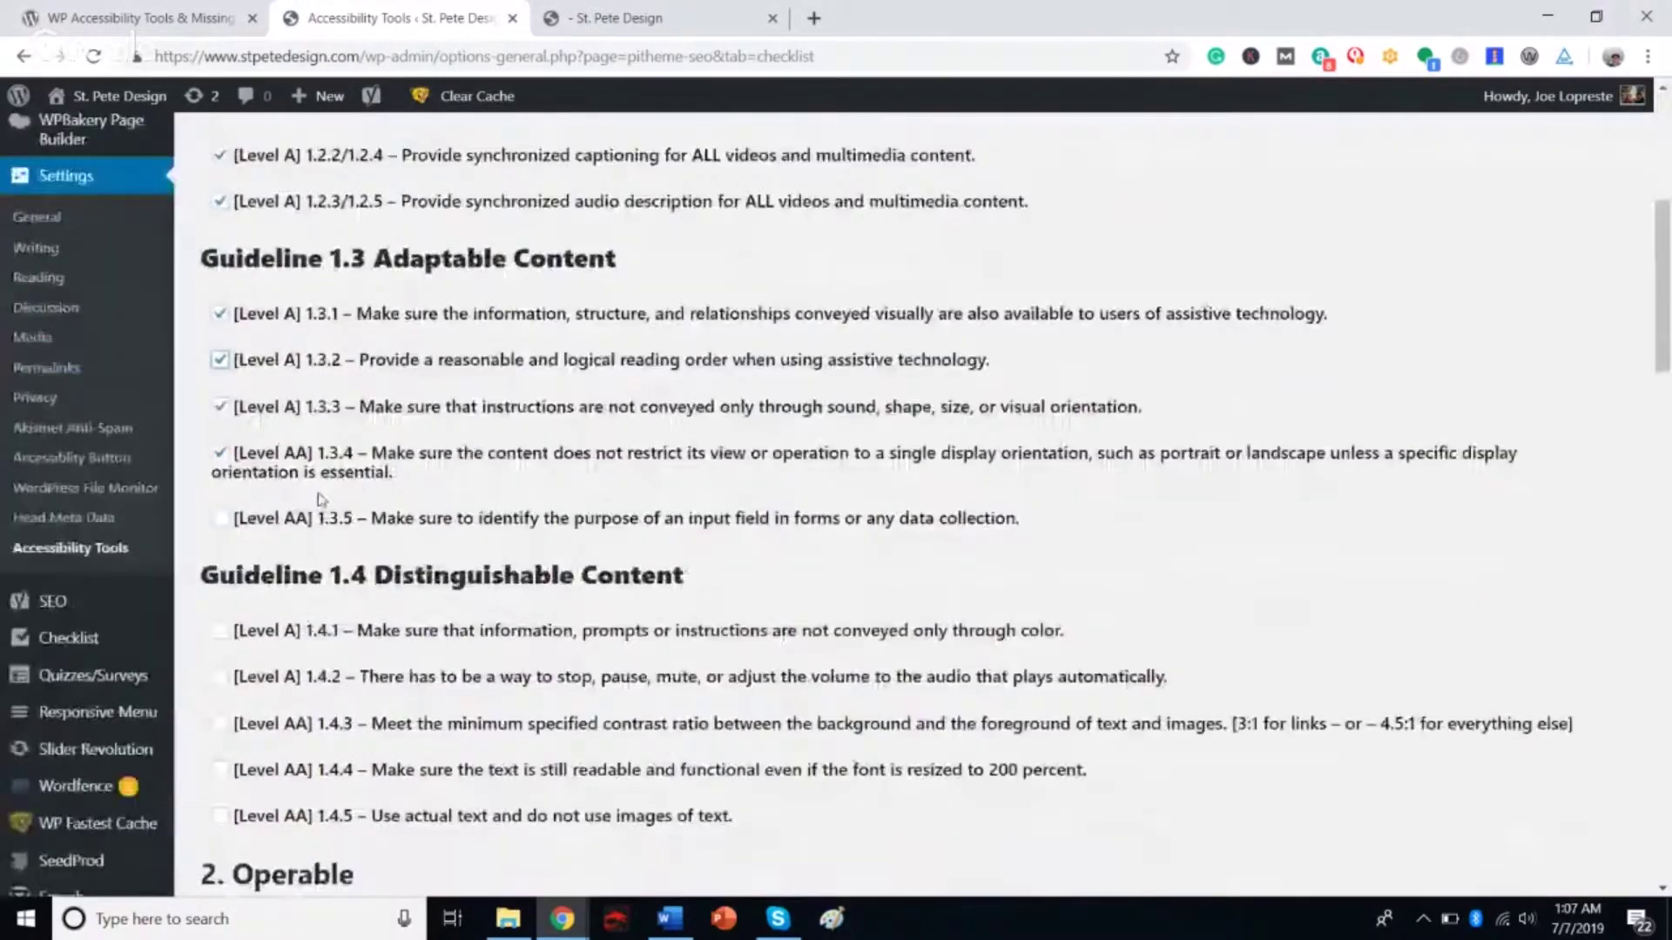
scroll(316, 512, down, 7)
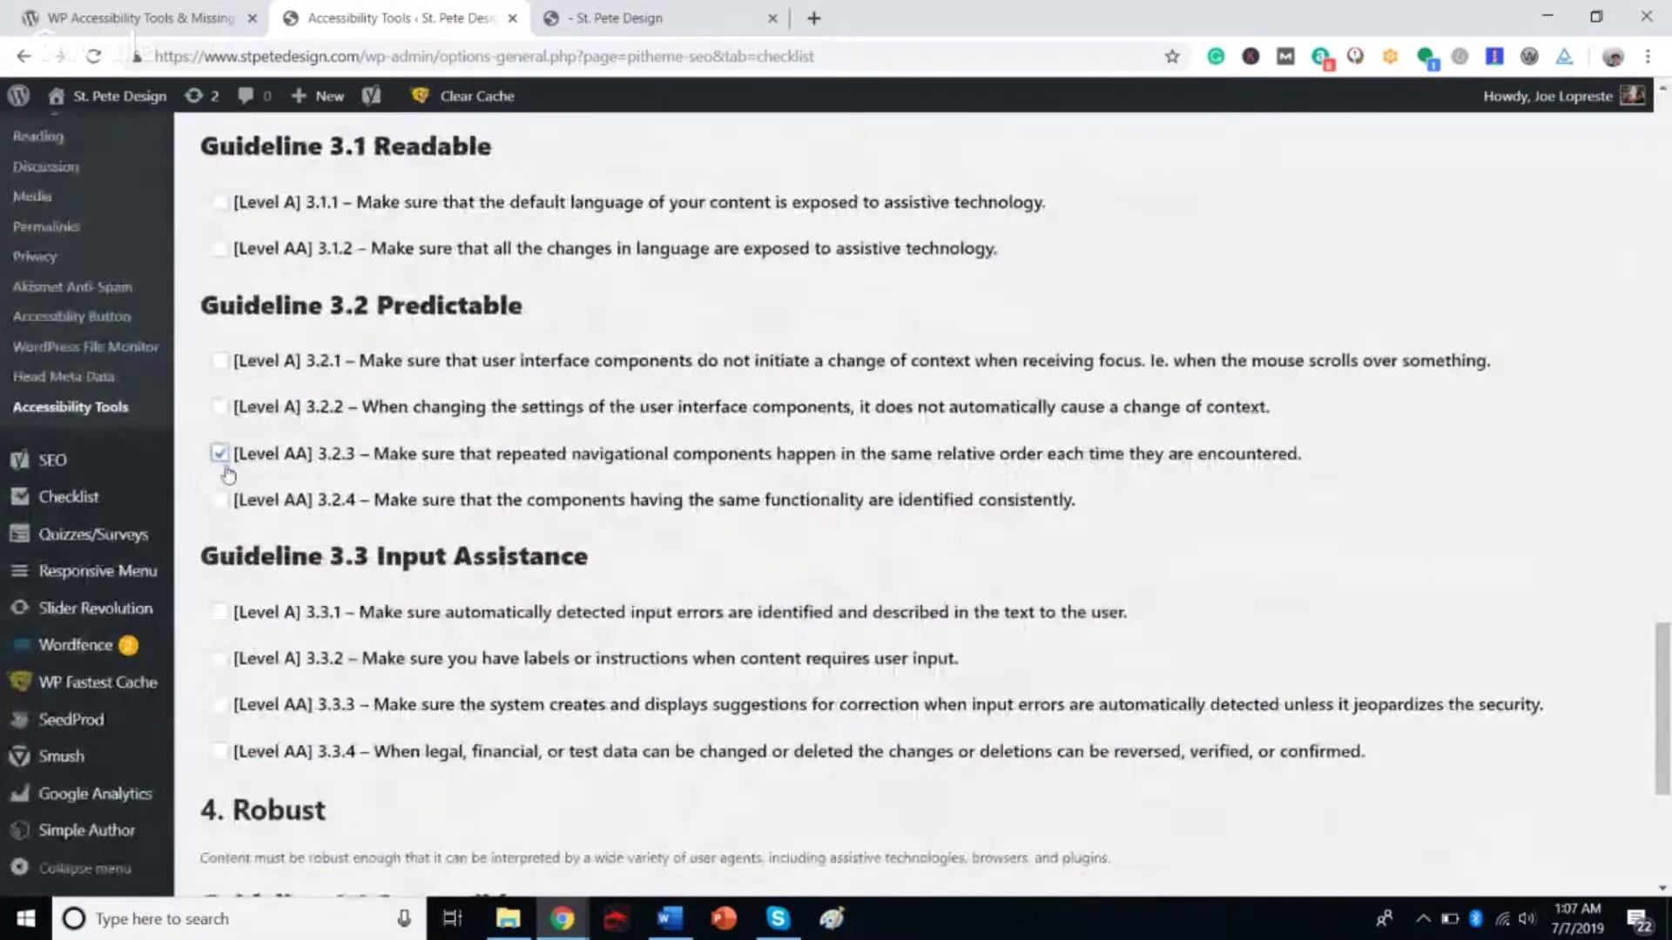
click(219, 448)
scroll(238, 524, down, 1)
scroll(237, 524, down, 3)
click(259, 743)
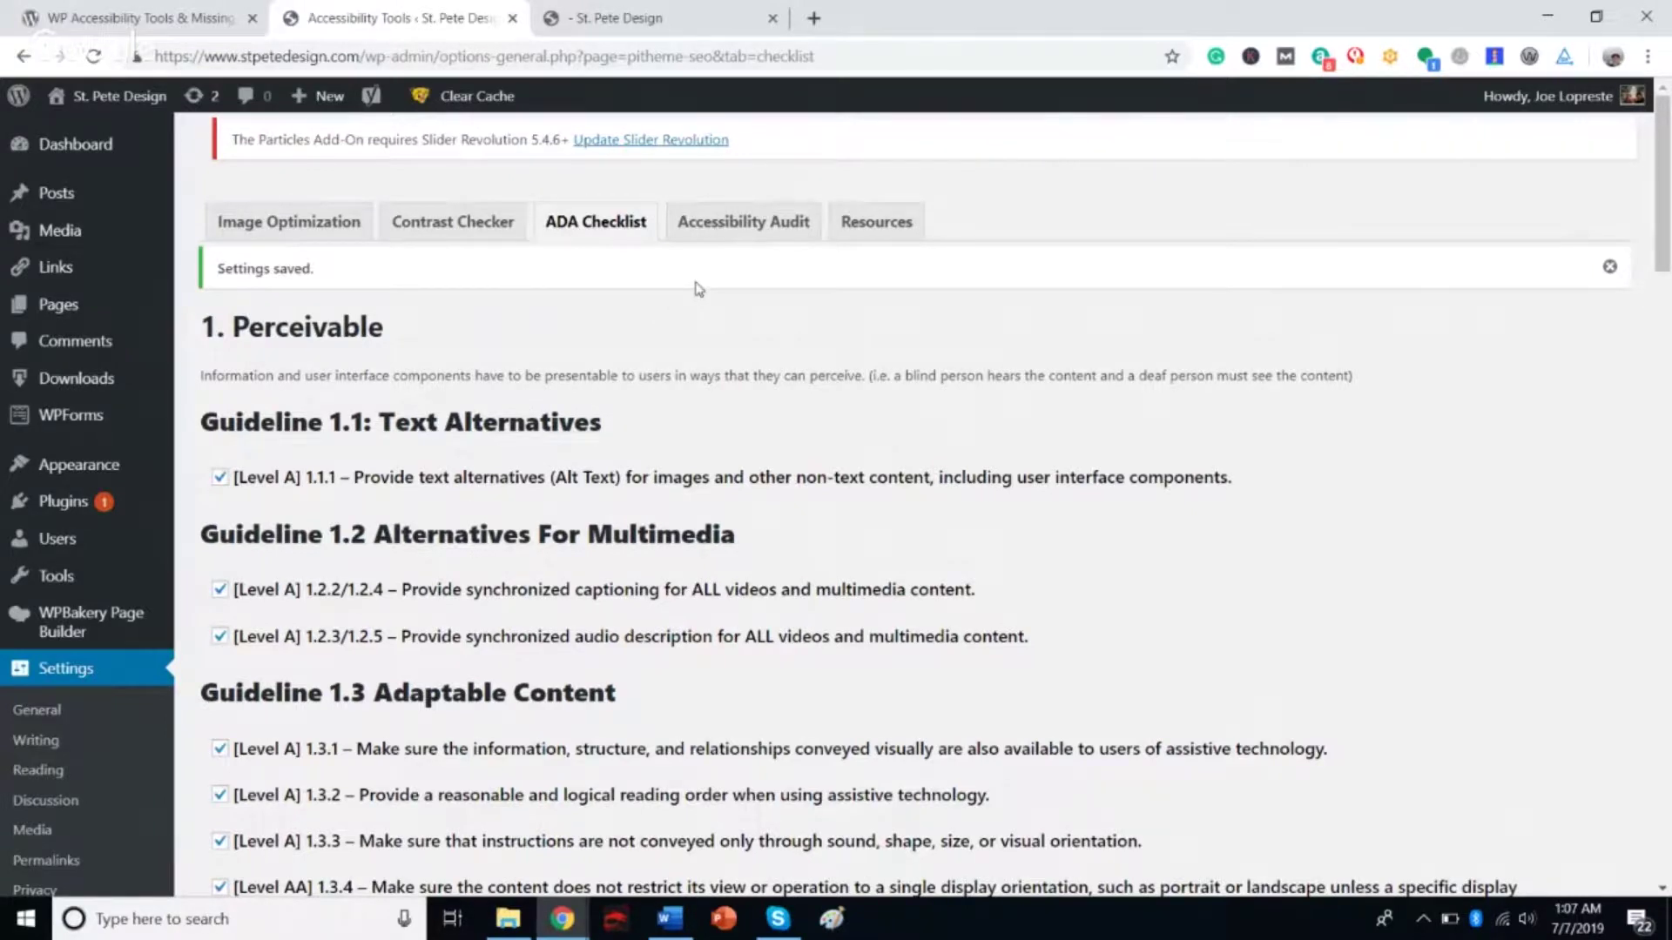
click(734, 225)
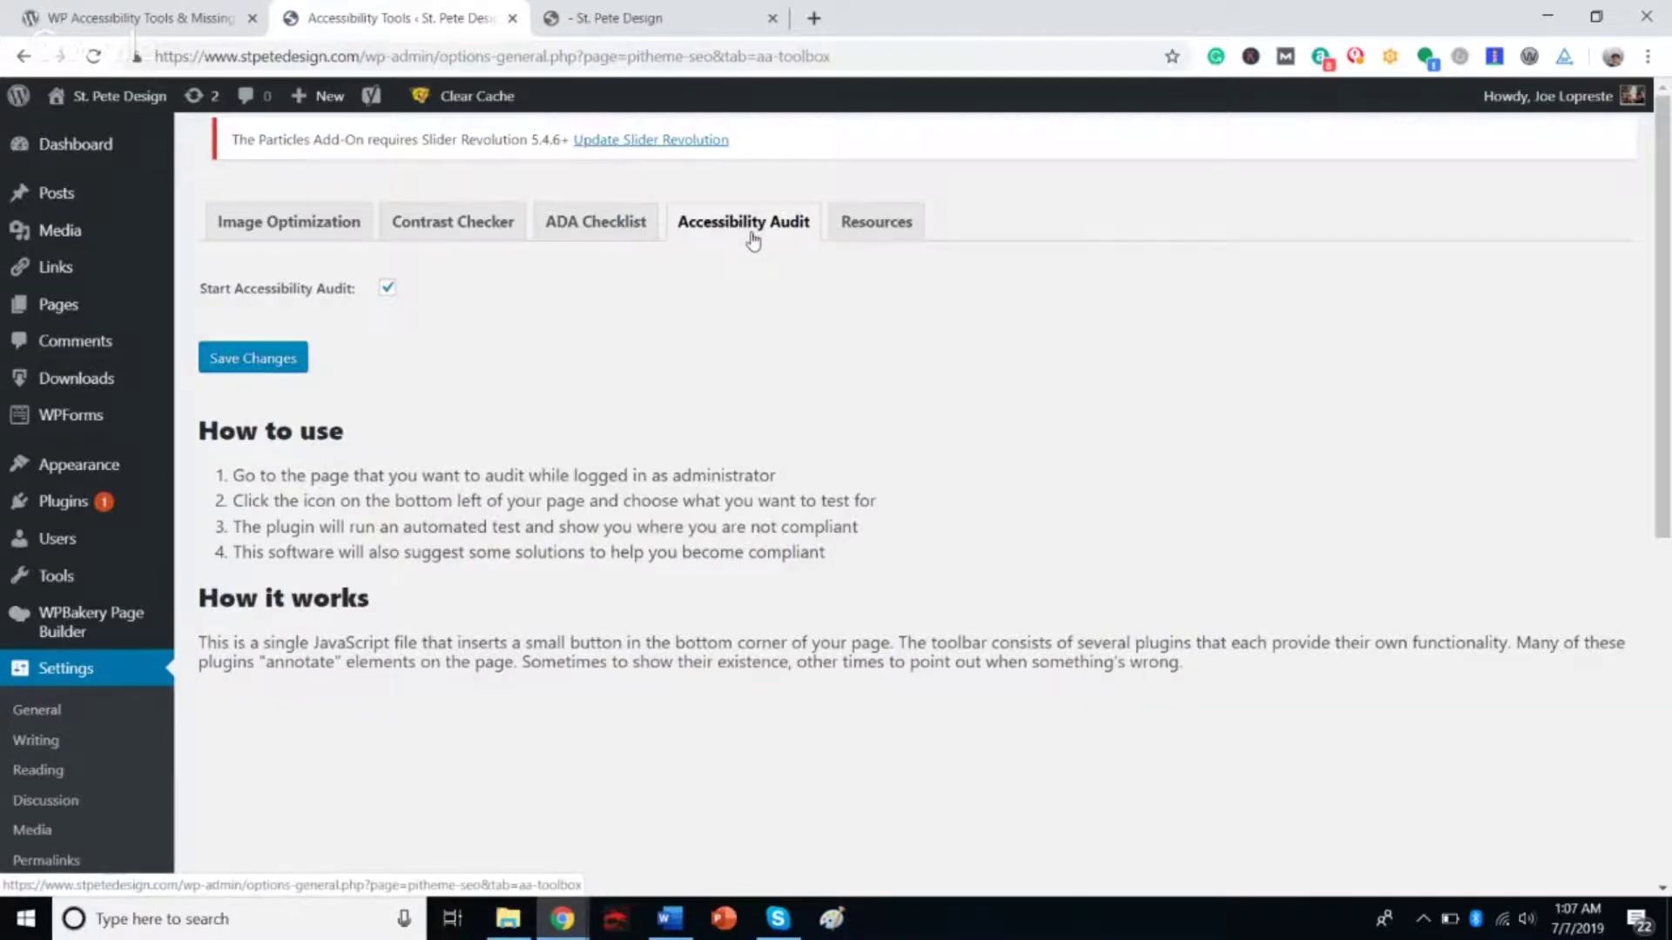
Enable Start Accessibility Audit and save the Accessibility Audit settings.
click(388, 290)
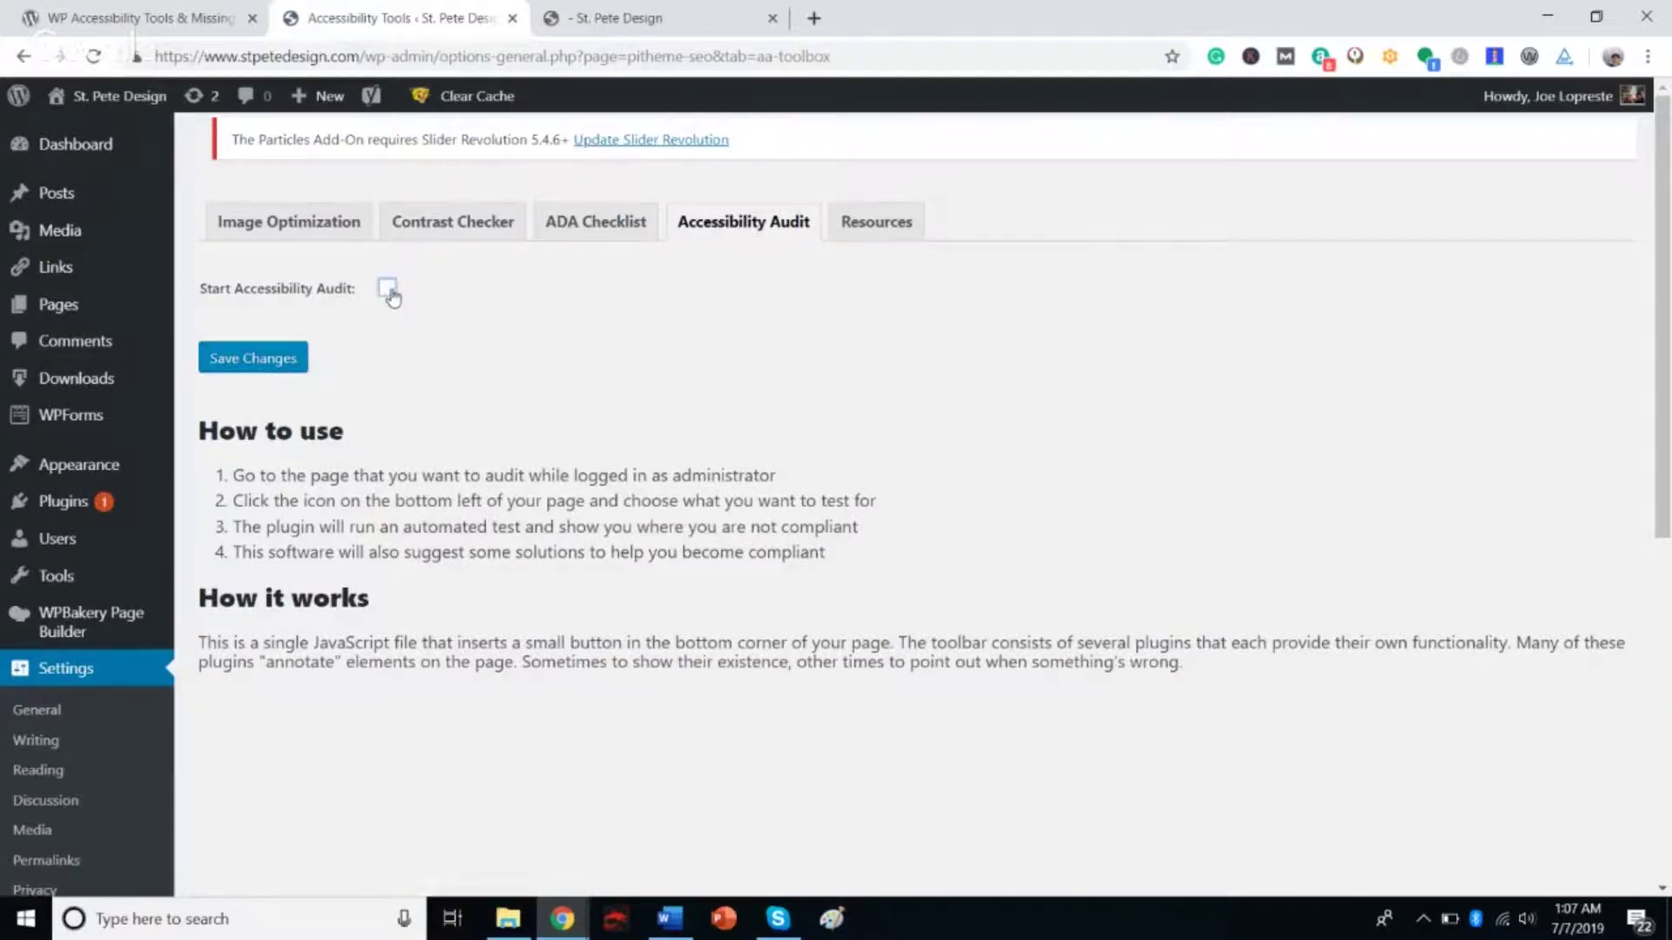
click(287, 363)
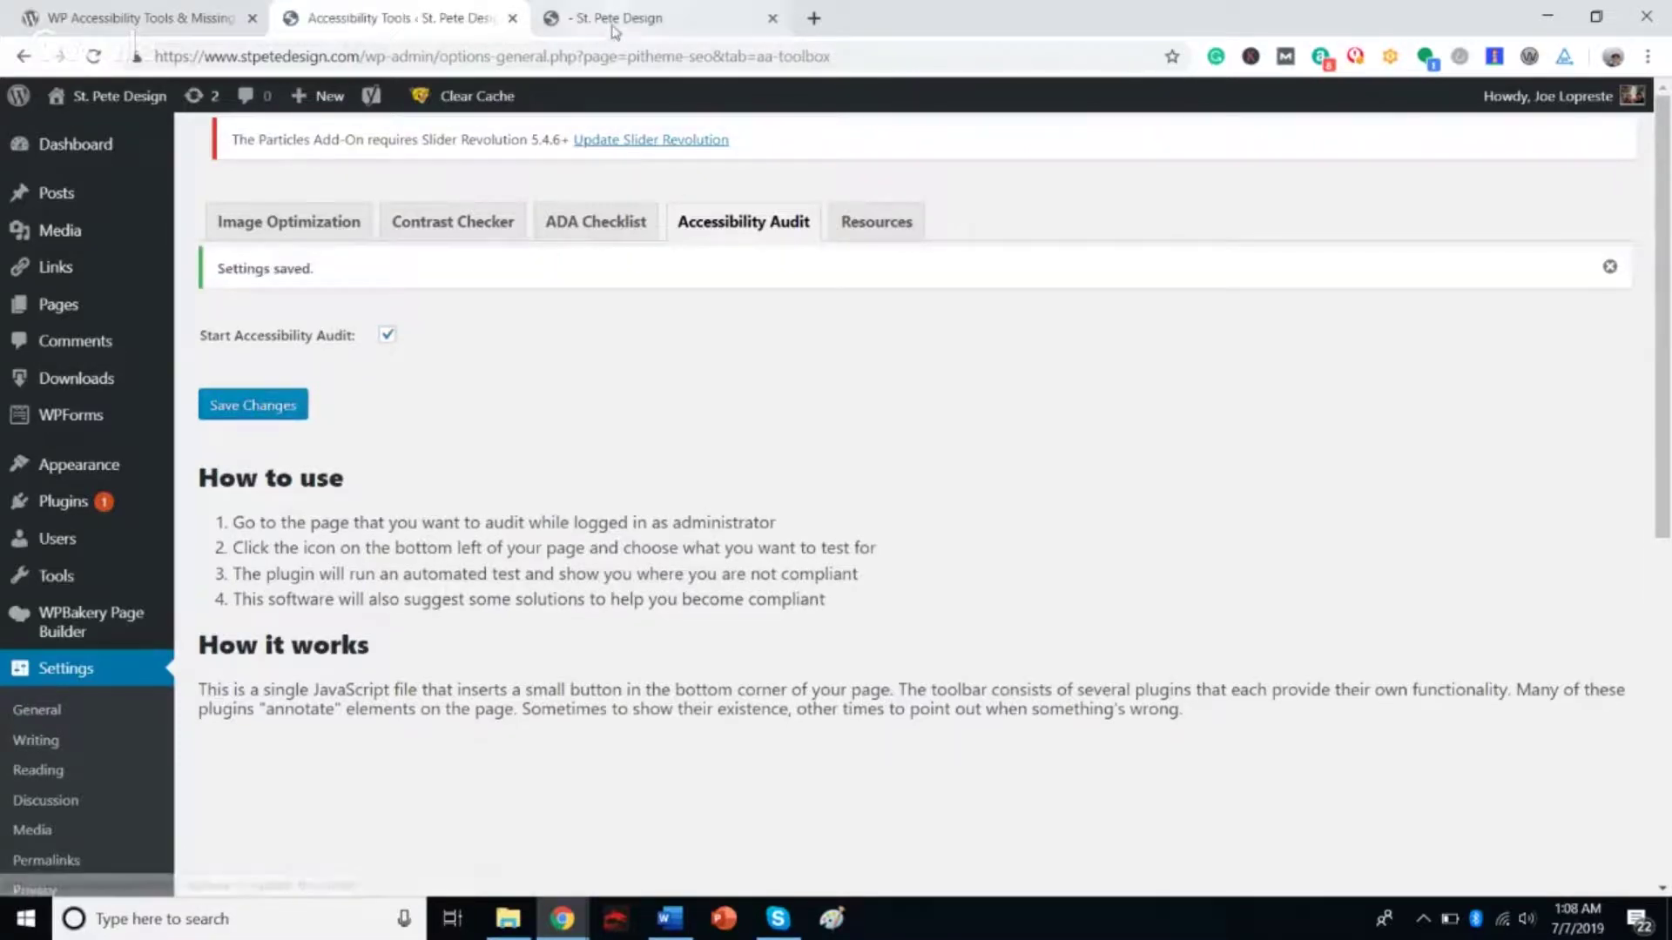
click(614, 30)
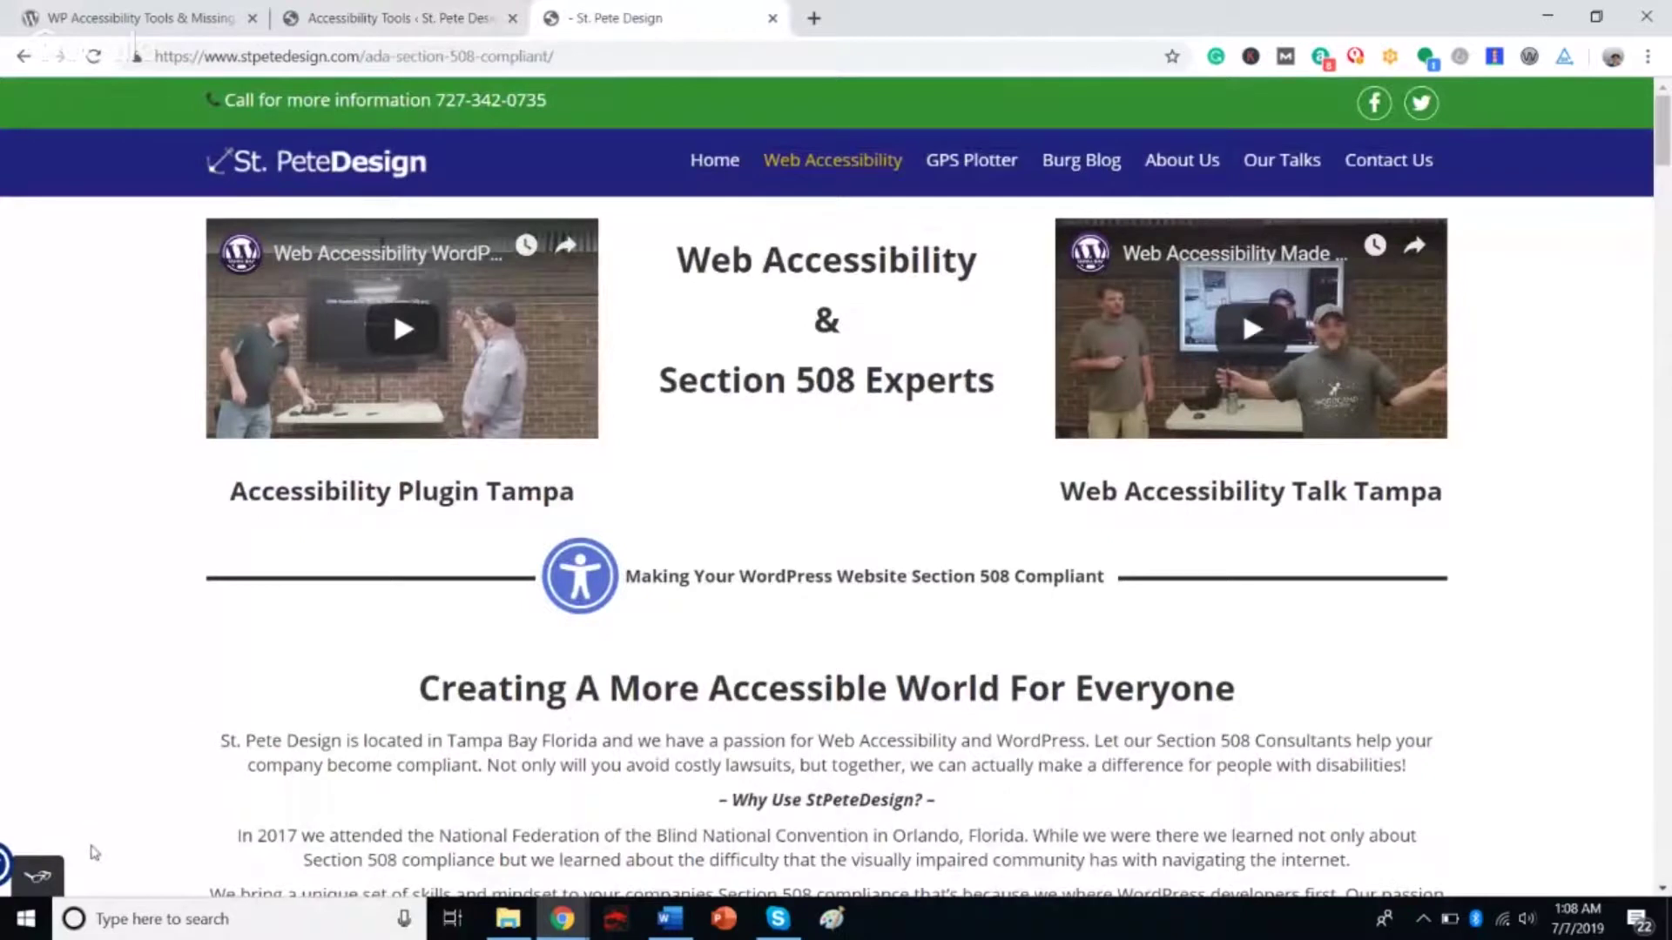
Run the Headings audit and review the h2 → h4 and h1 → h4 nonconsecutive heading errors.
click(43, 879)
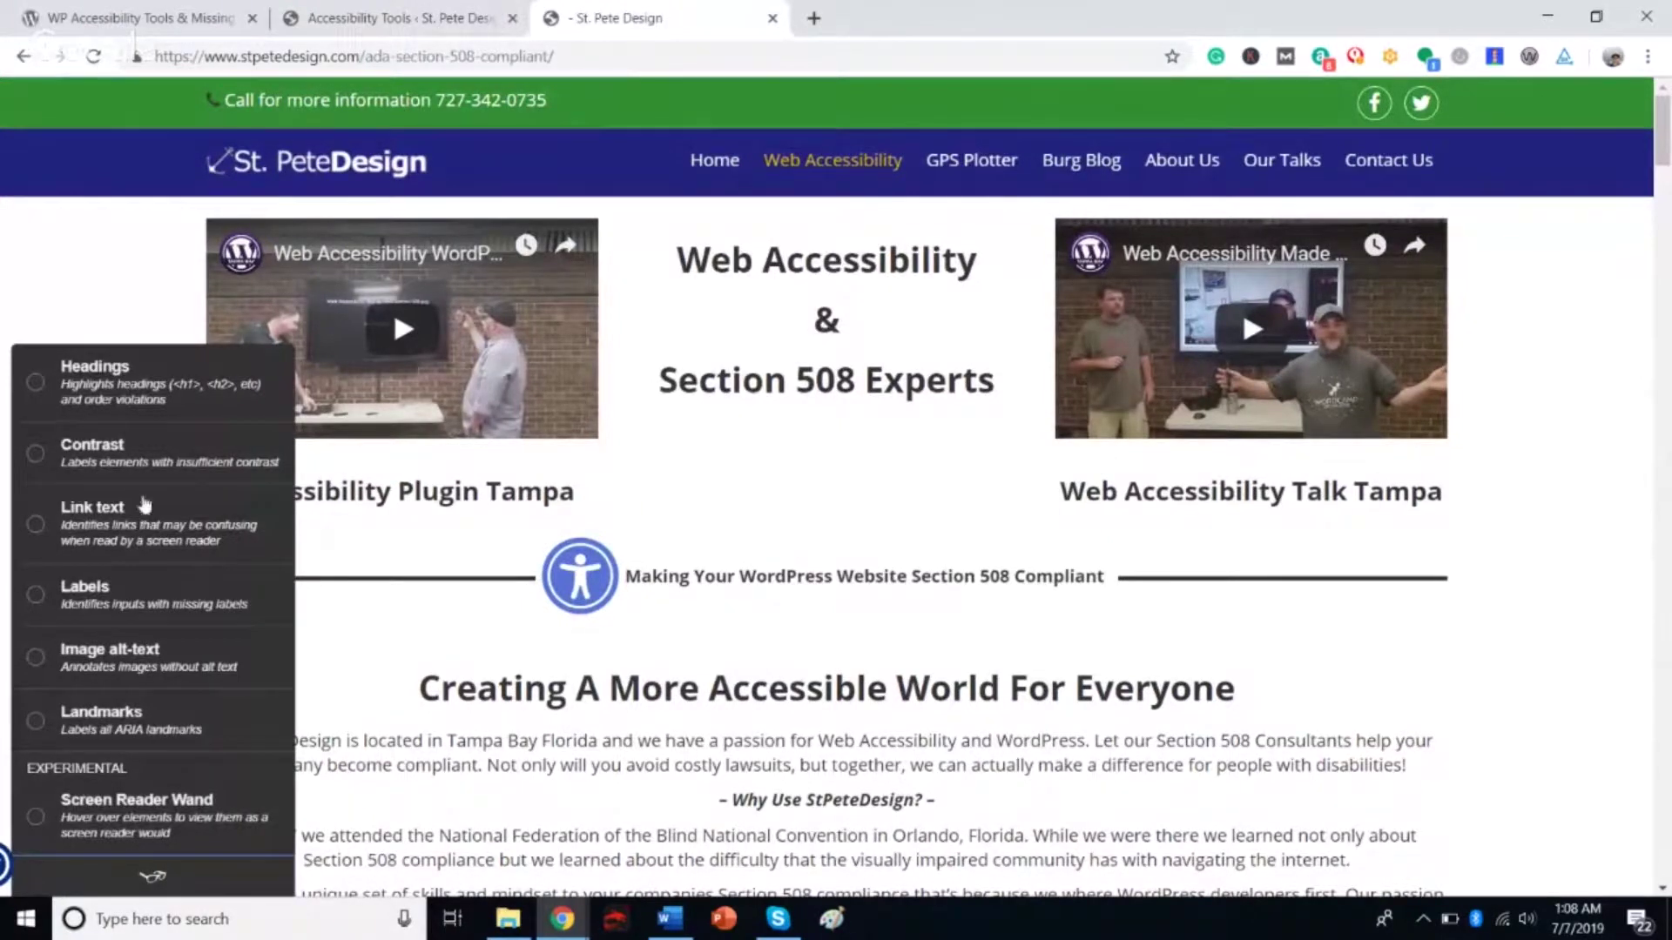
click(37, 385)
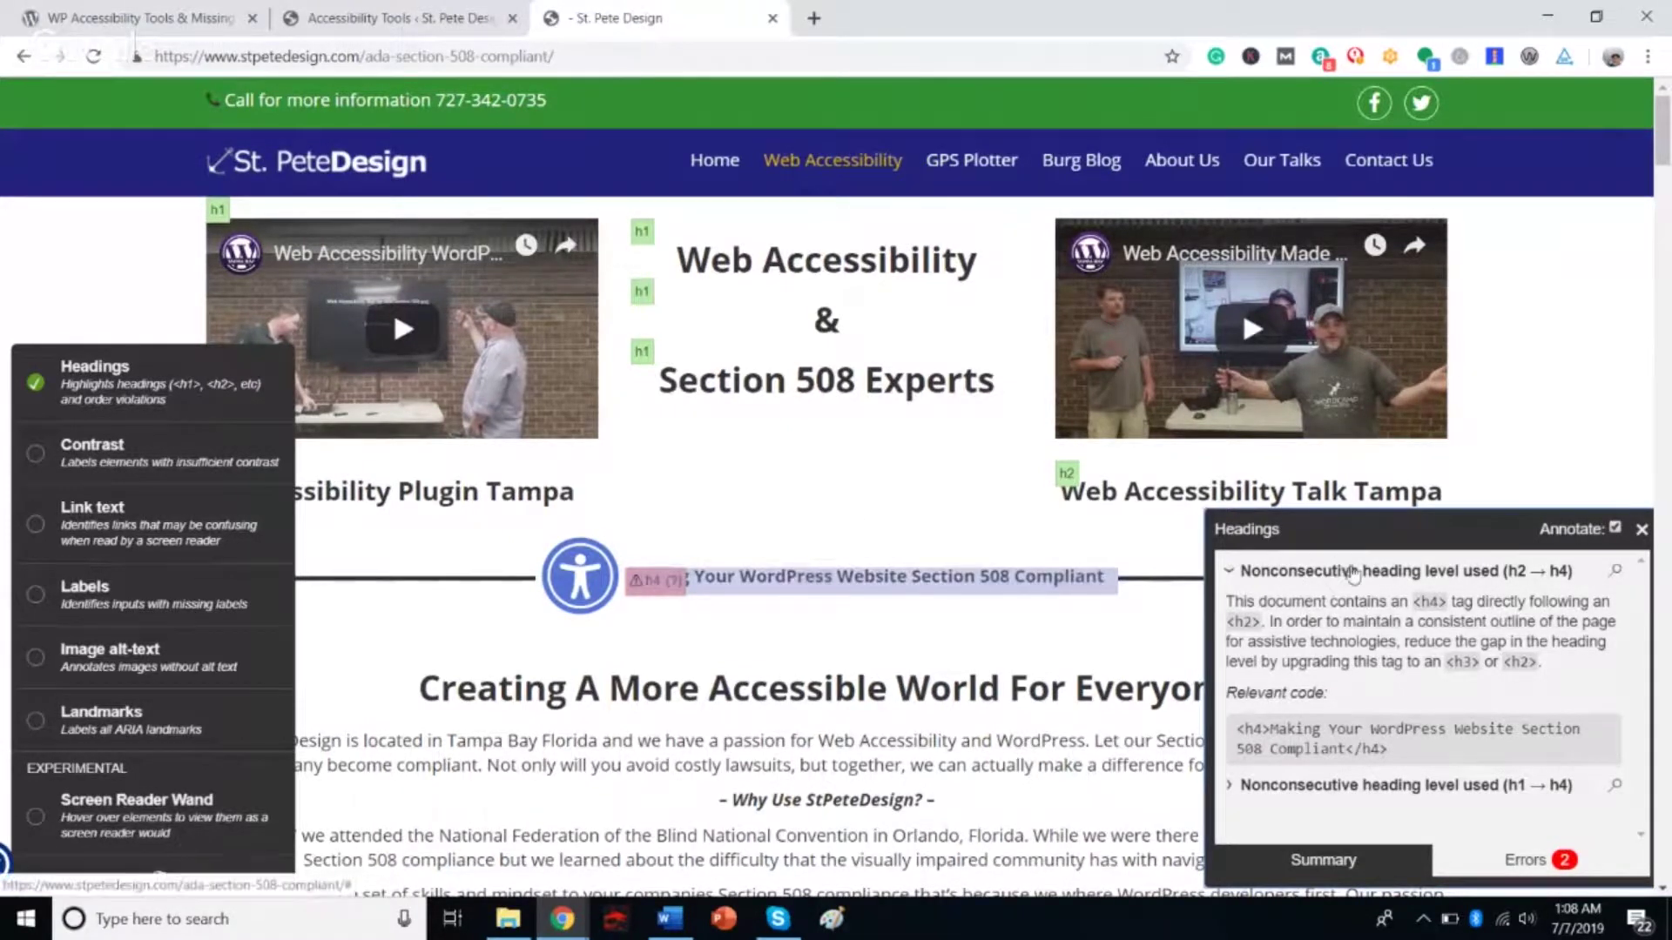
click(1235, 575)
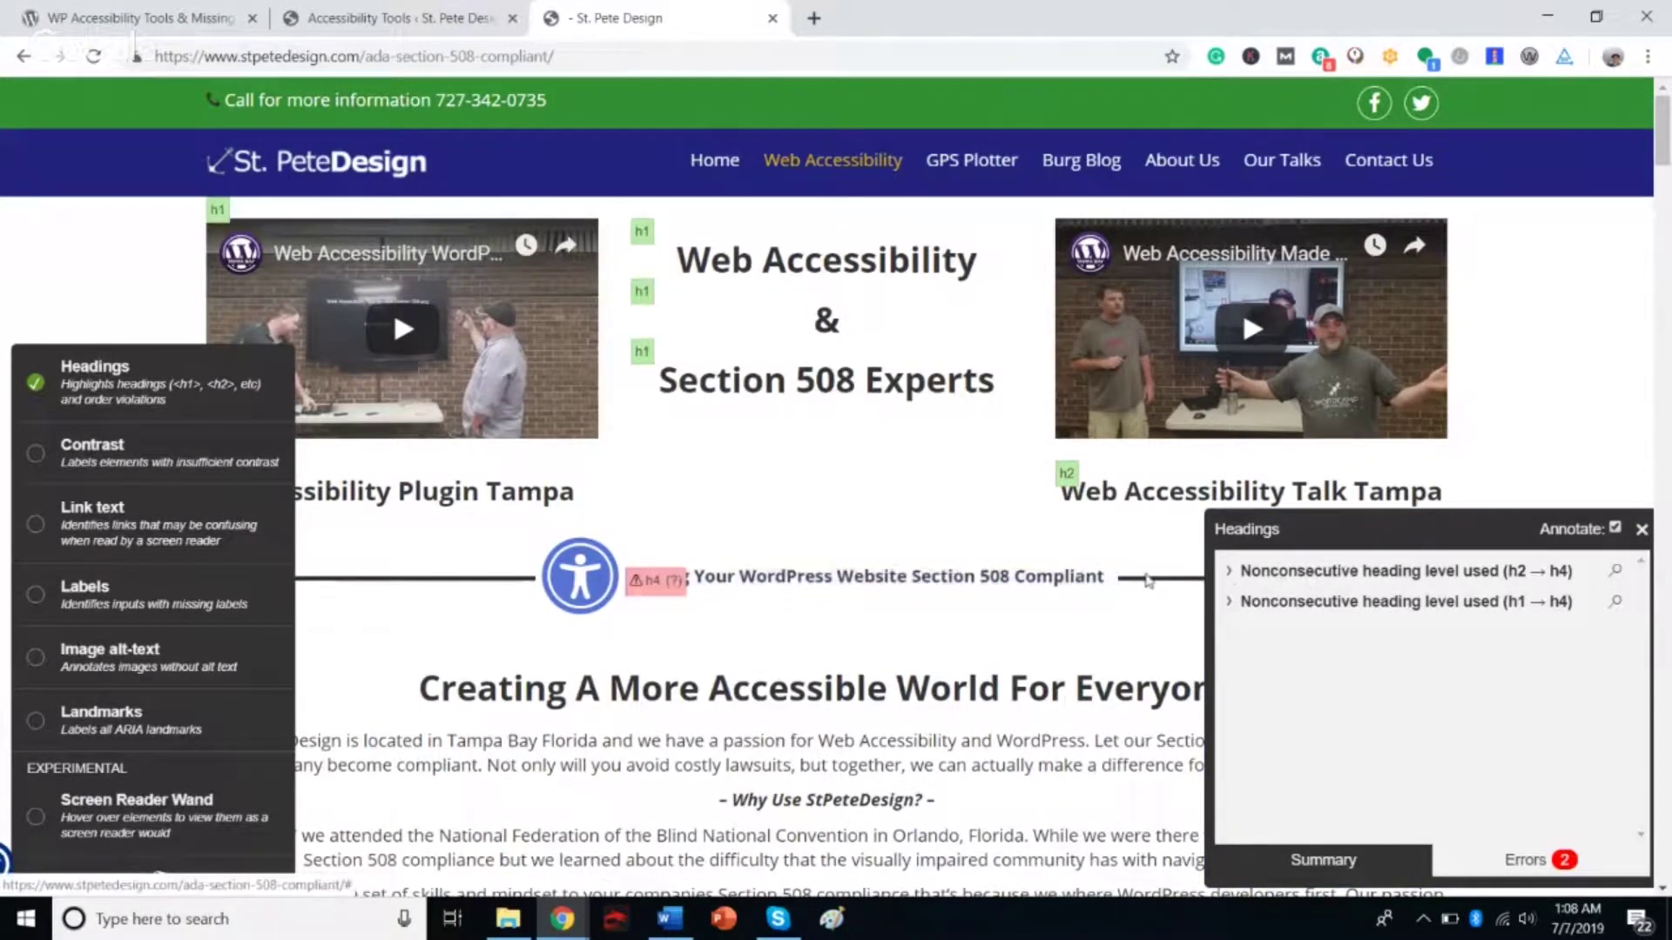
click(1254, 573)
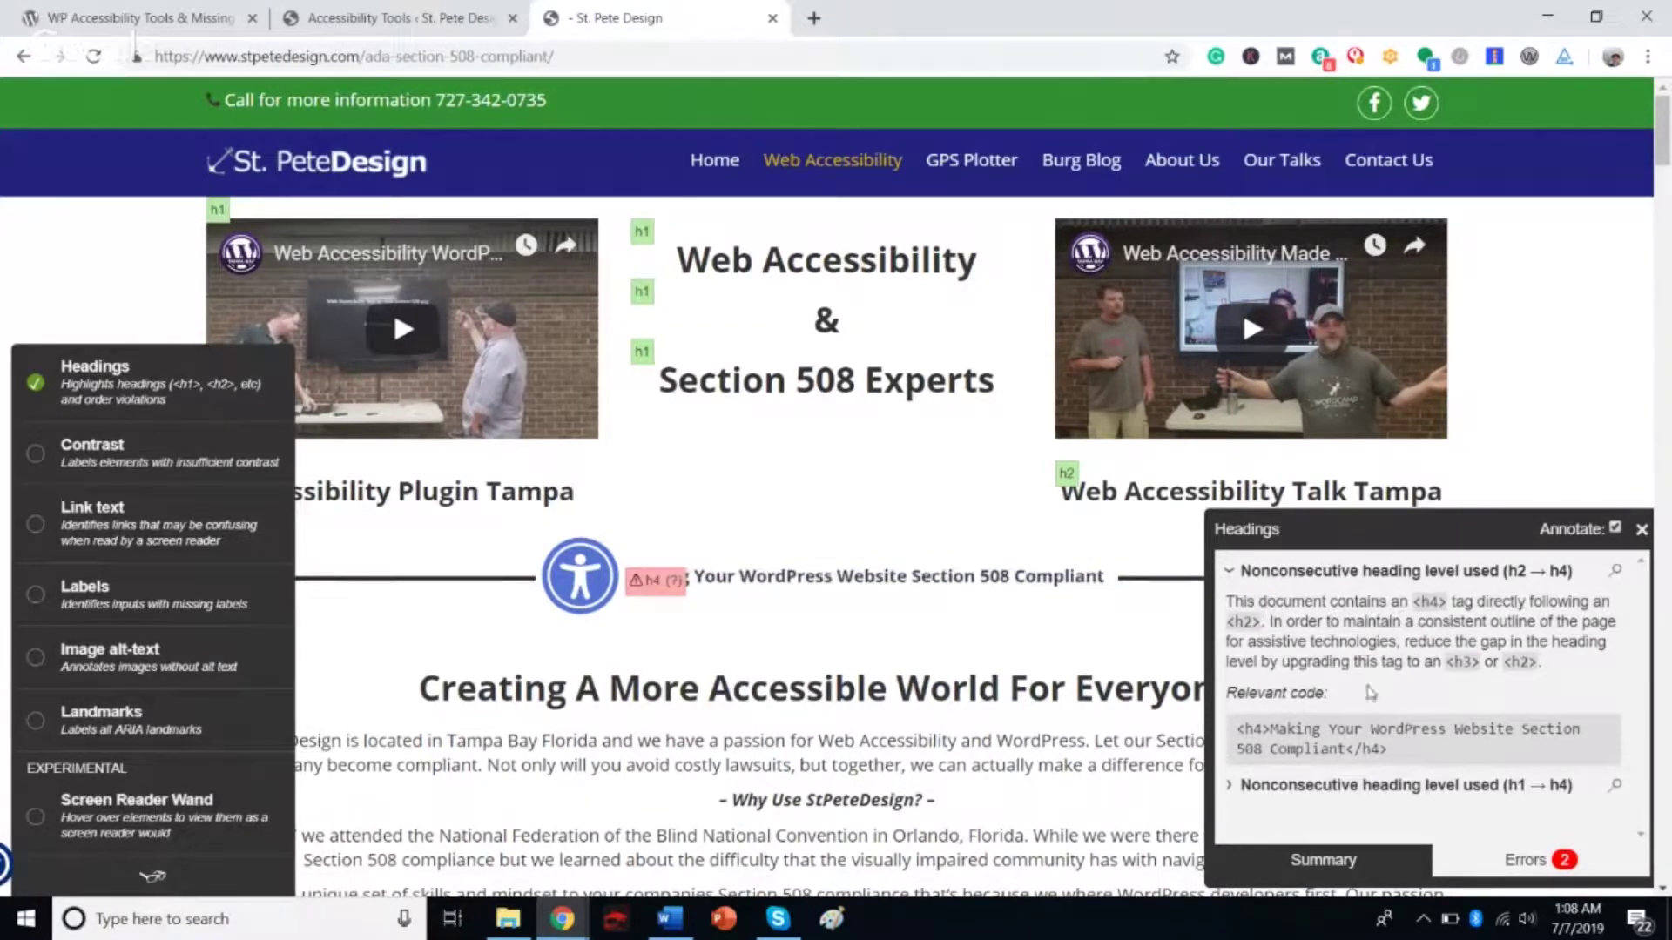
click(1320, 573)
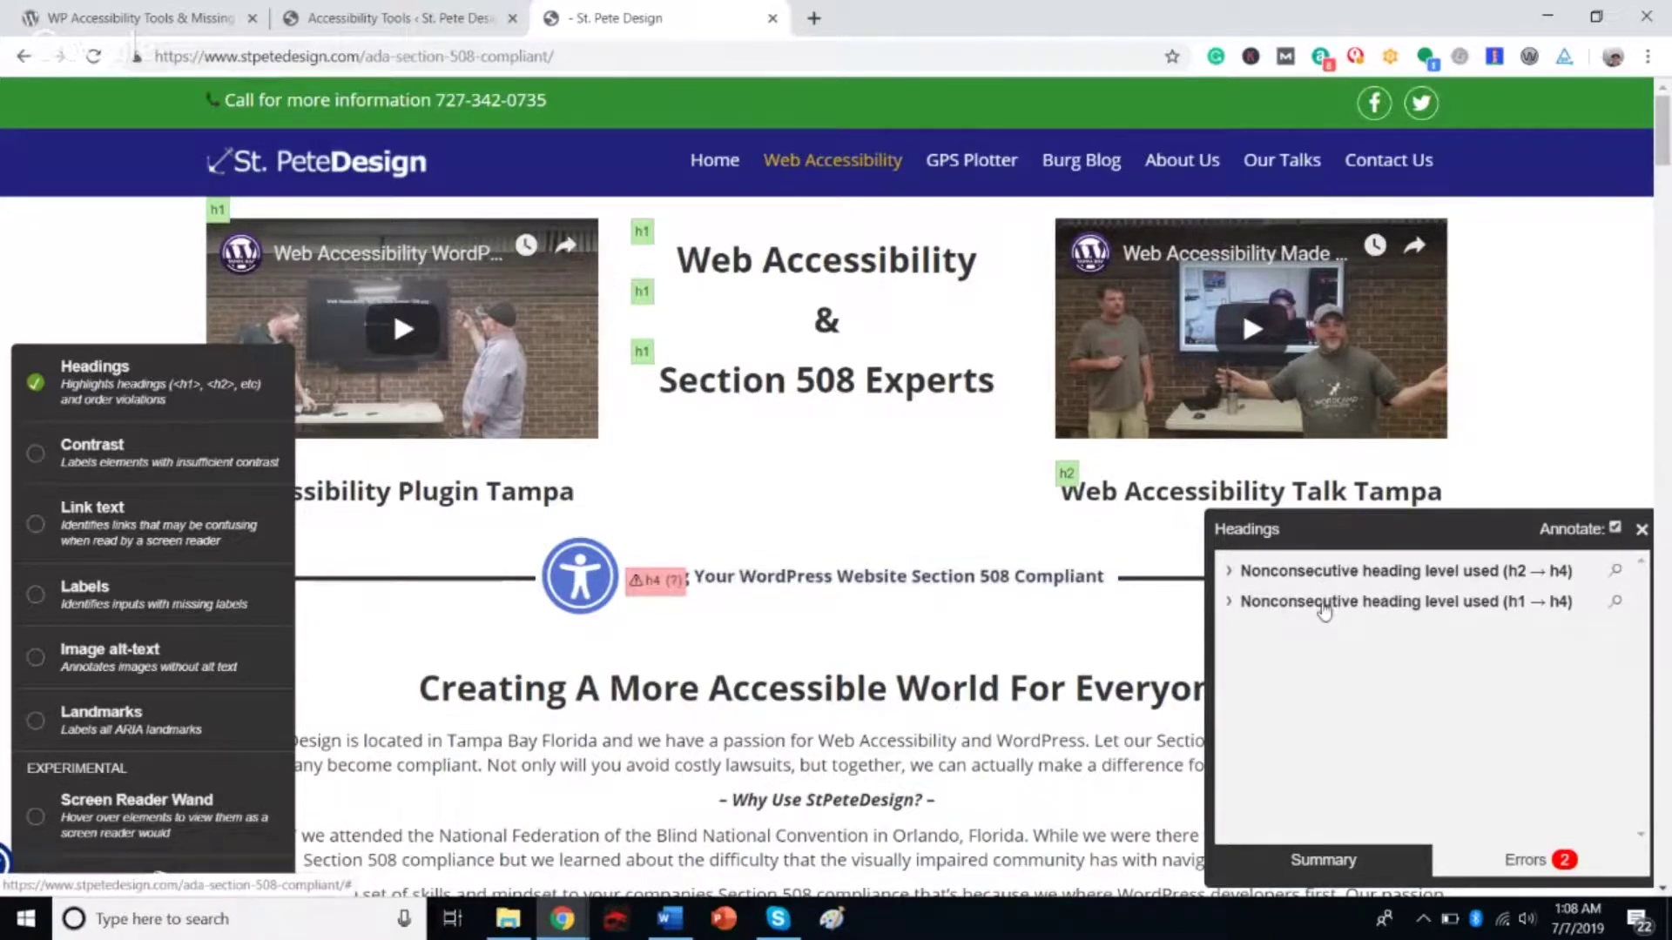
scroll(902, 697, down, 10)
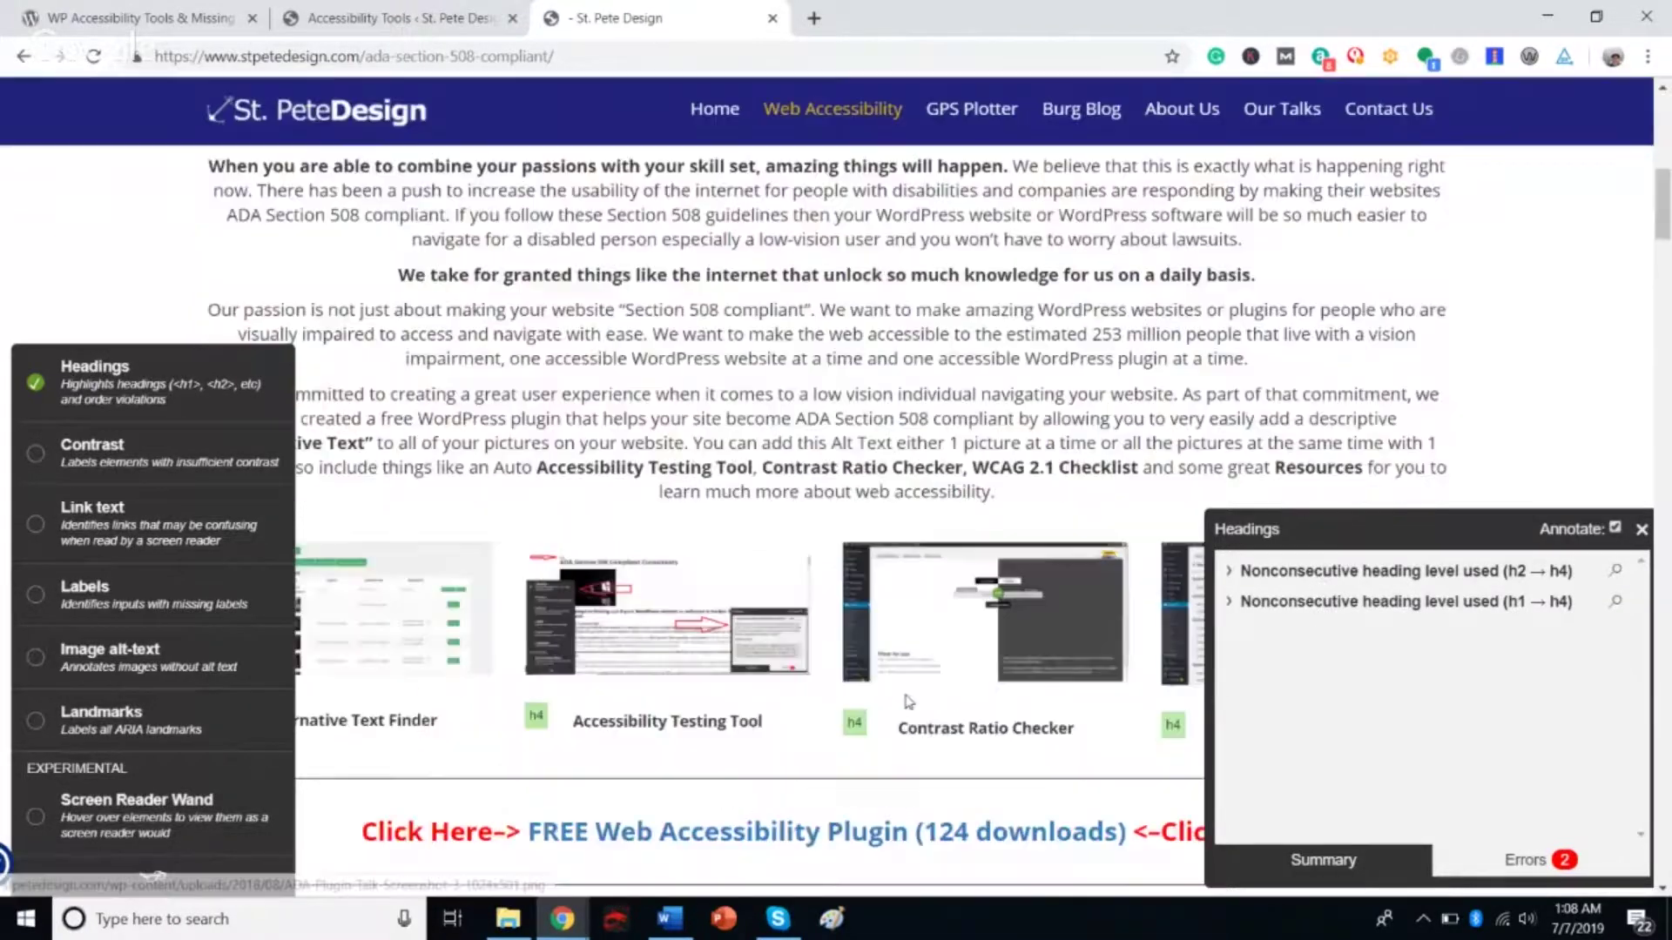
scroll(908, 702, down, 5)
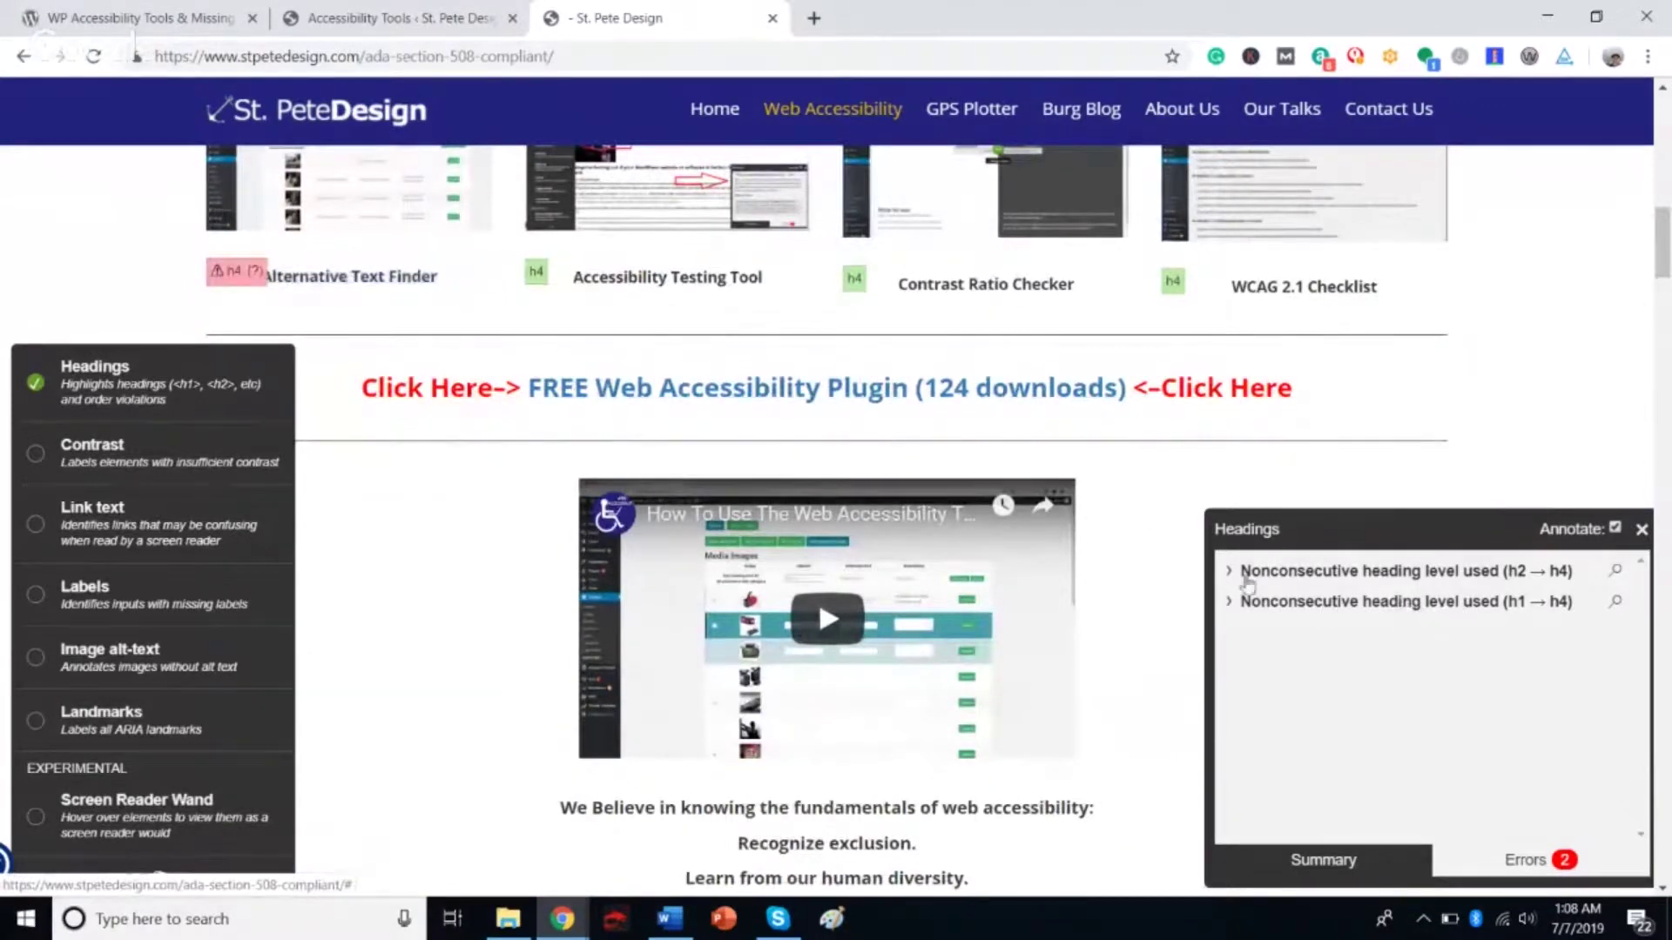
click(1247, 605)
click(1247, 605)
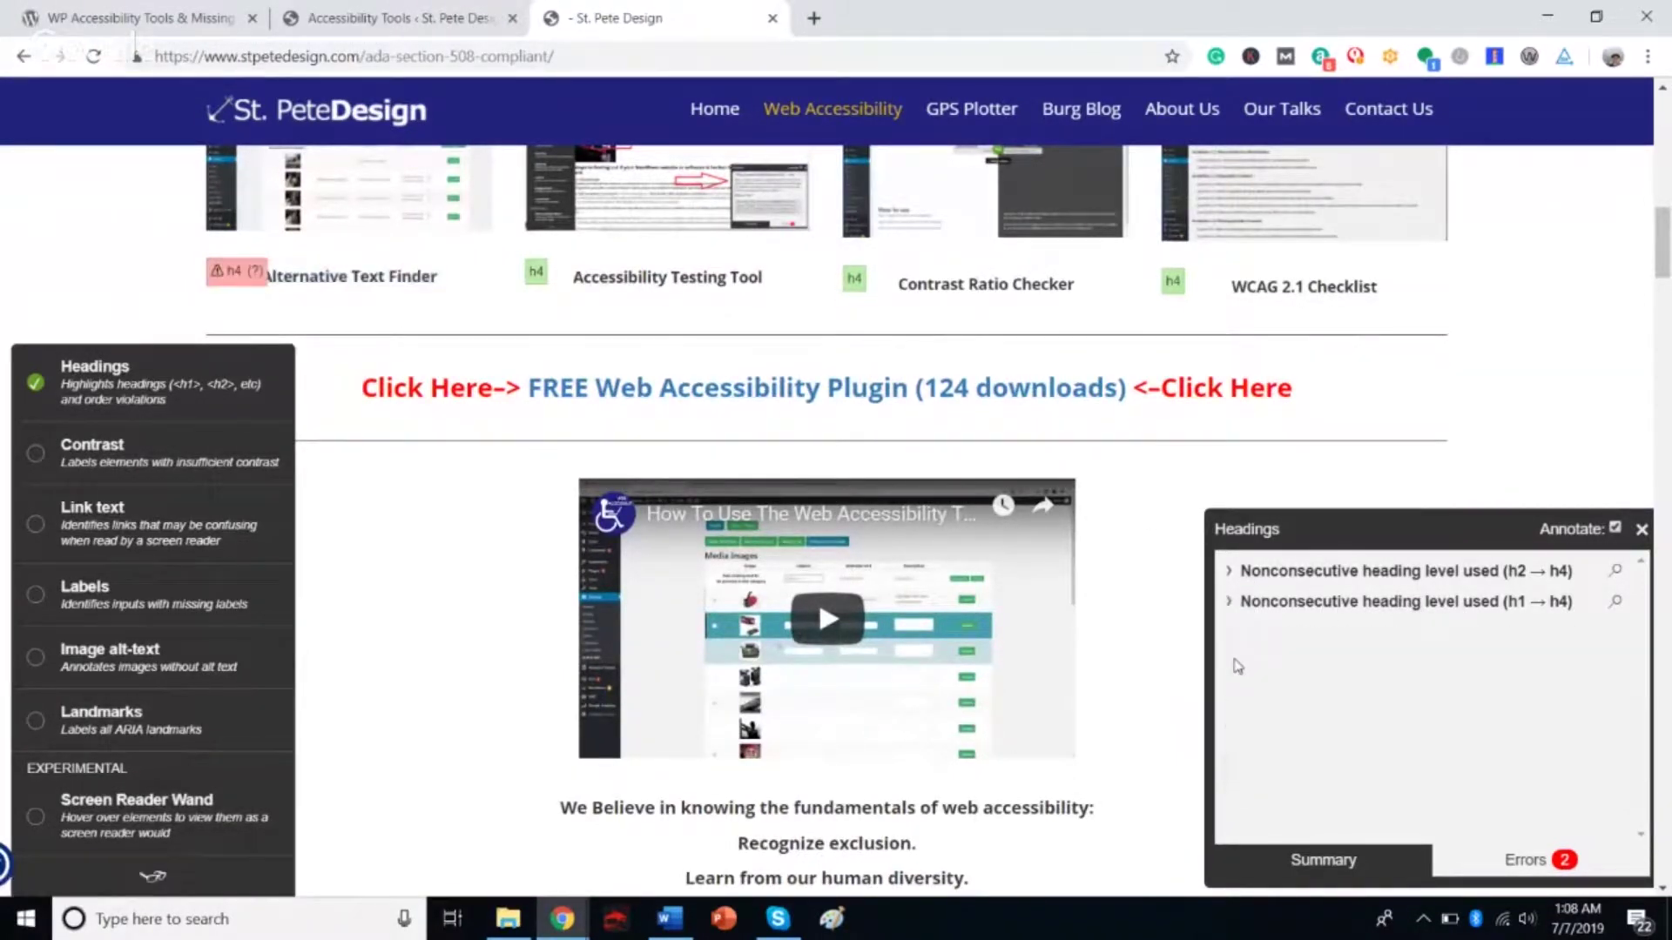
scroll(1097, 704, up, 2)
scroll(1098, 704, up, 10)
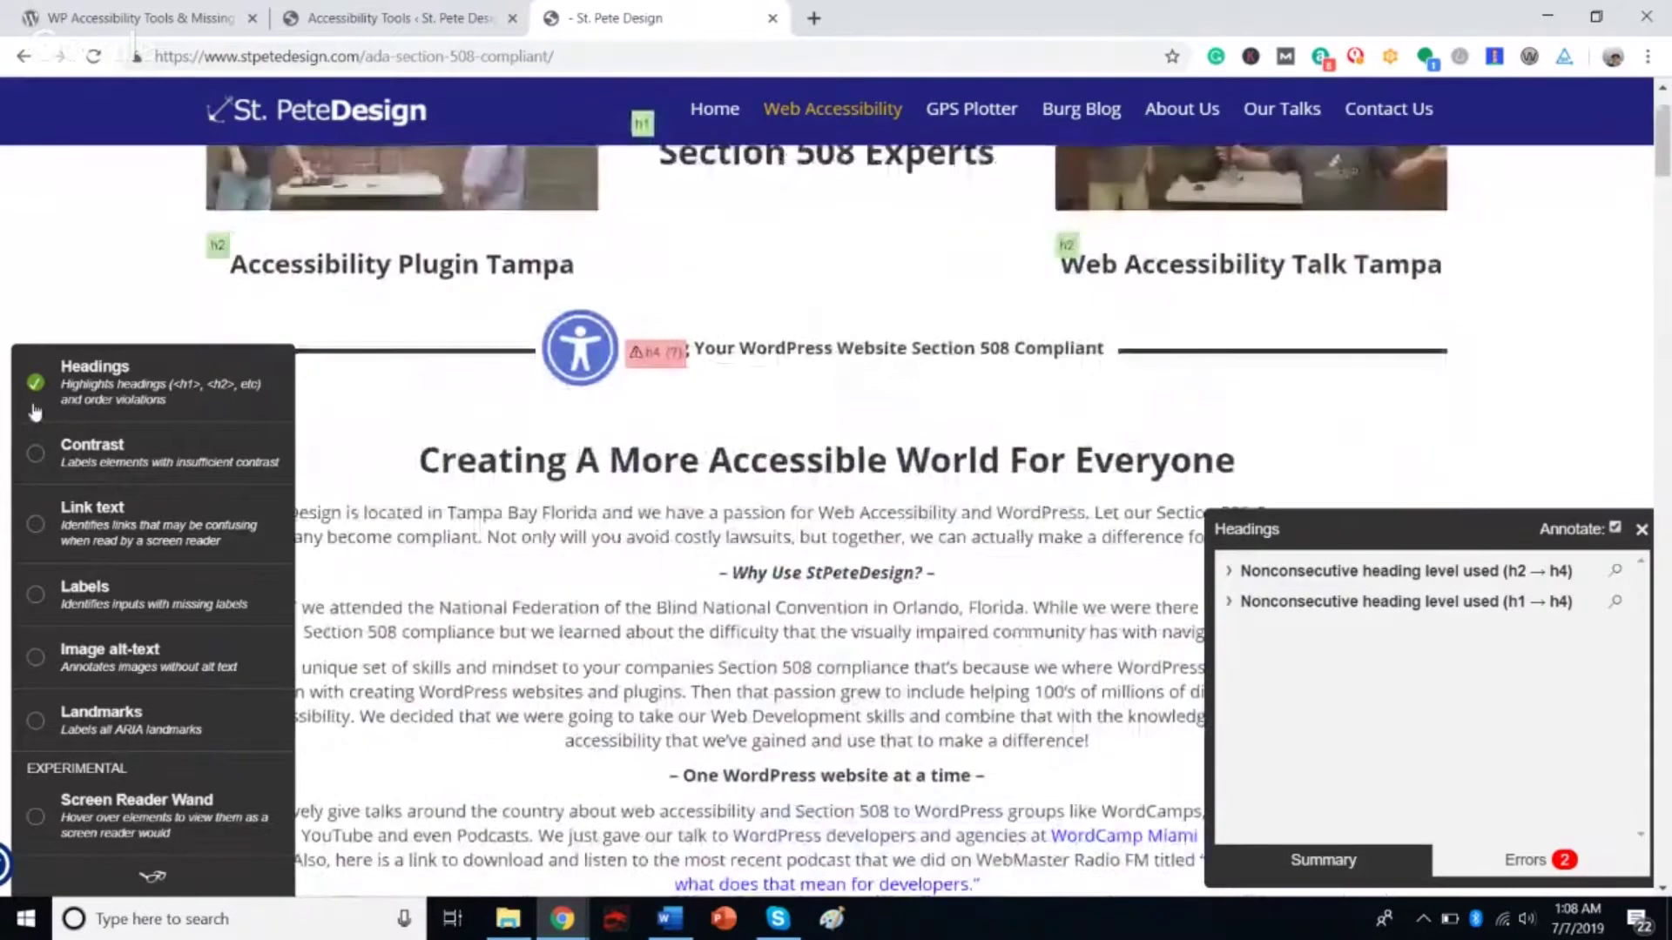
Run the Contrast audit and expand the insufficient contrast ratio (2.78 < 3) entry.
click(35, 453)
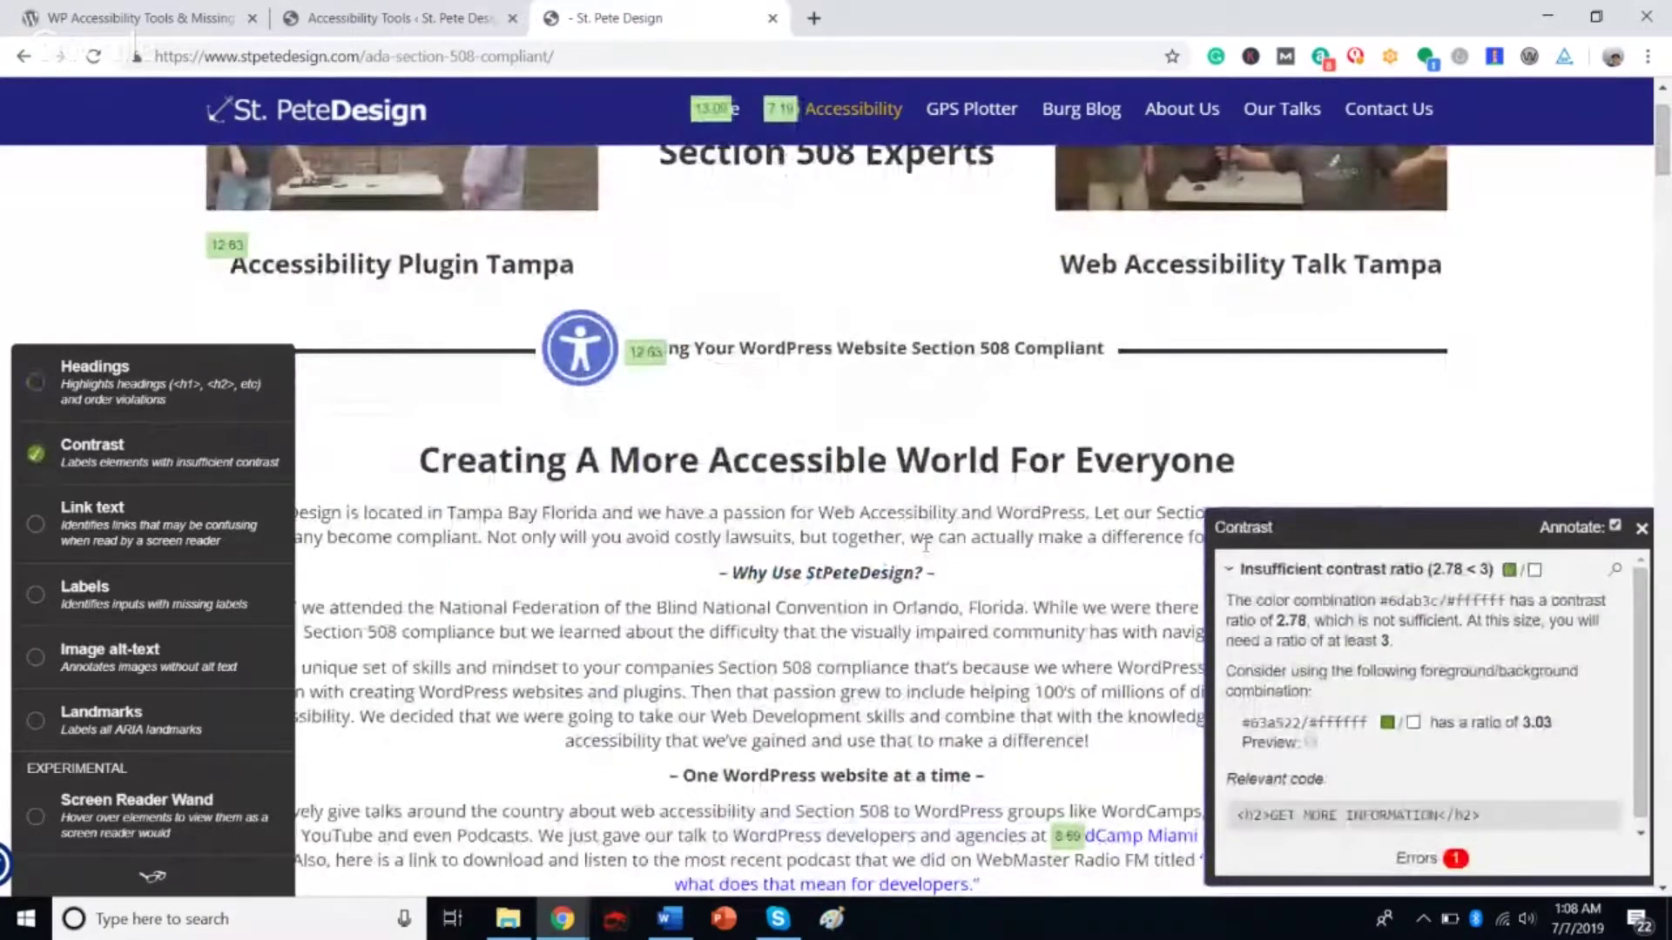
scroll(923, 557, up, 3)
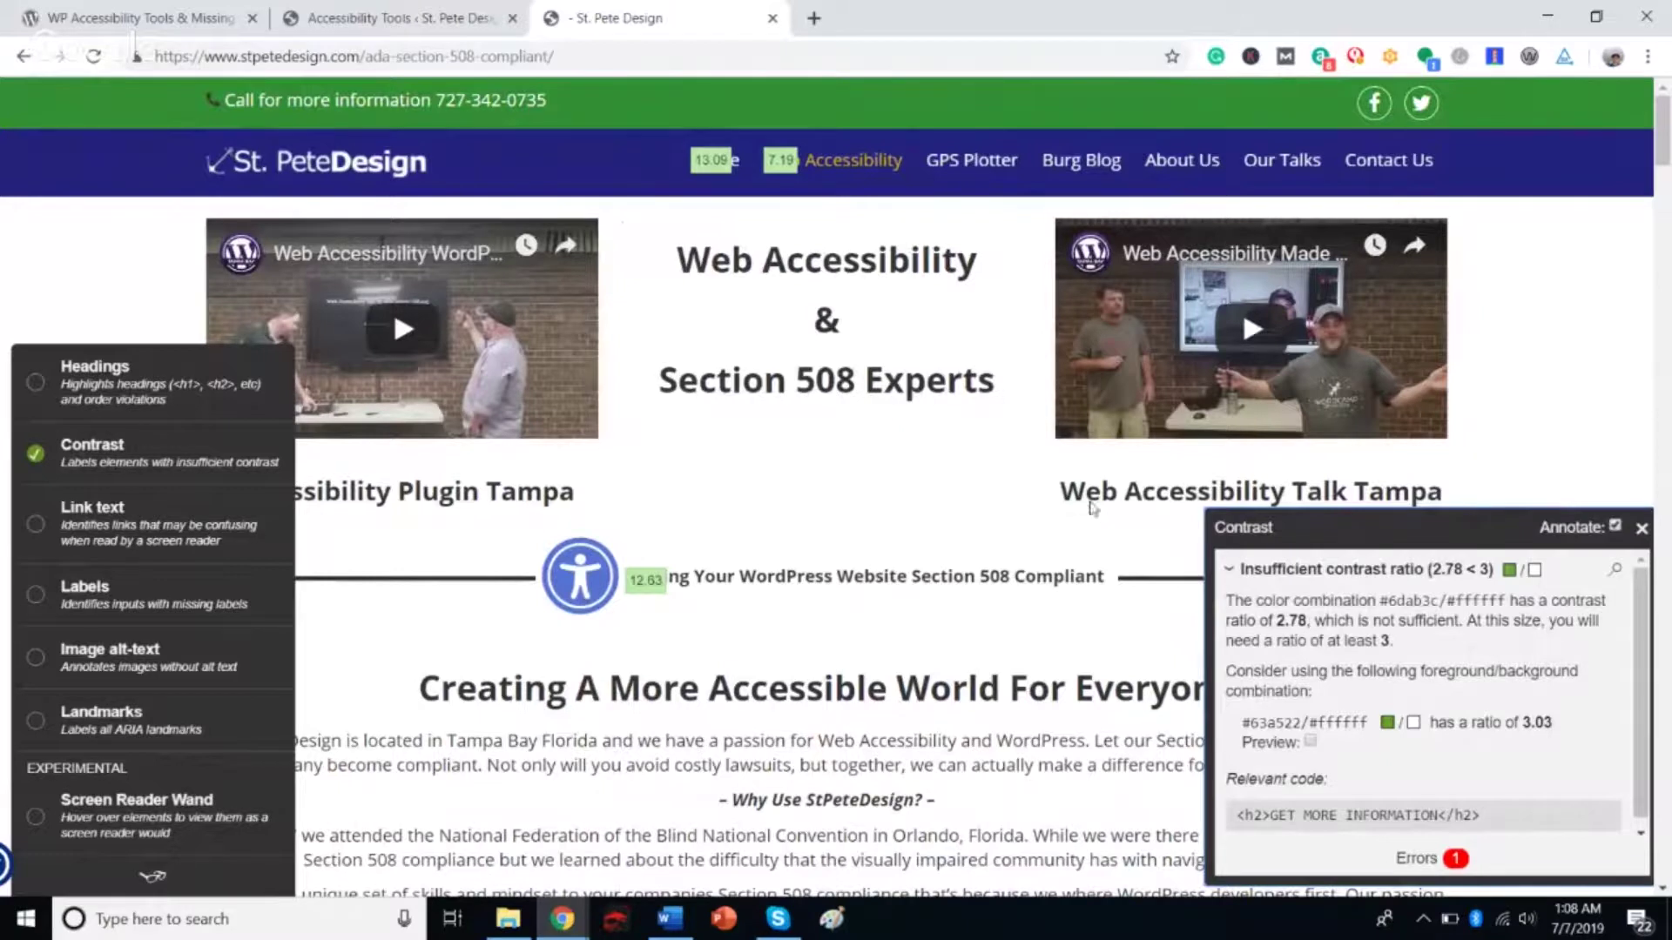
click(1278, 574)
click(1274, 573)
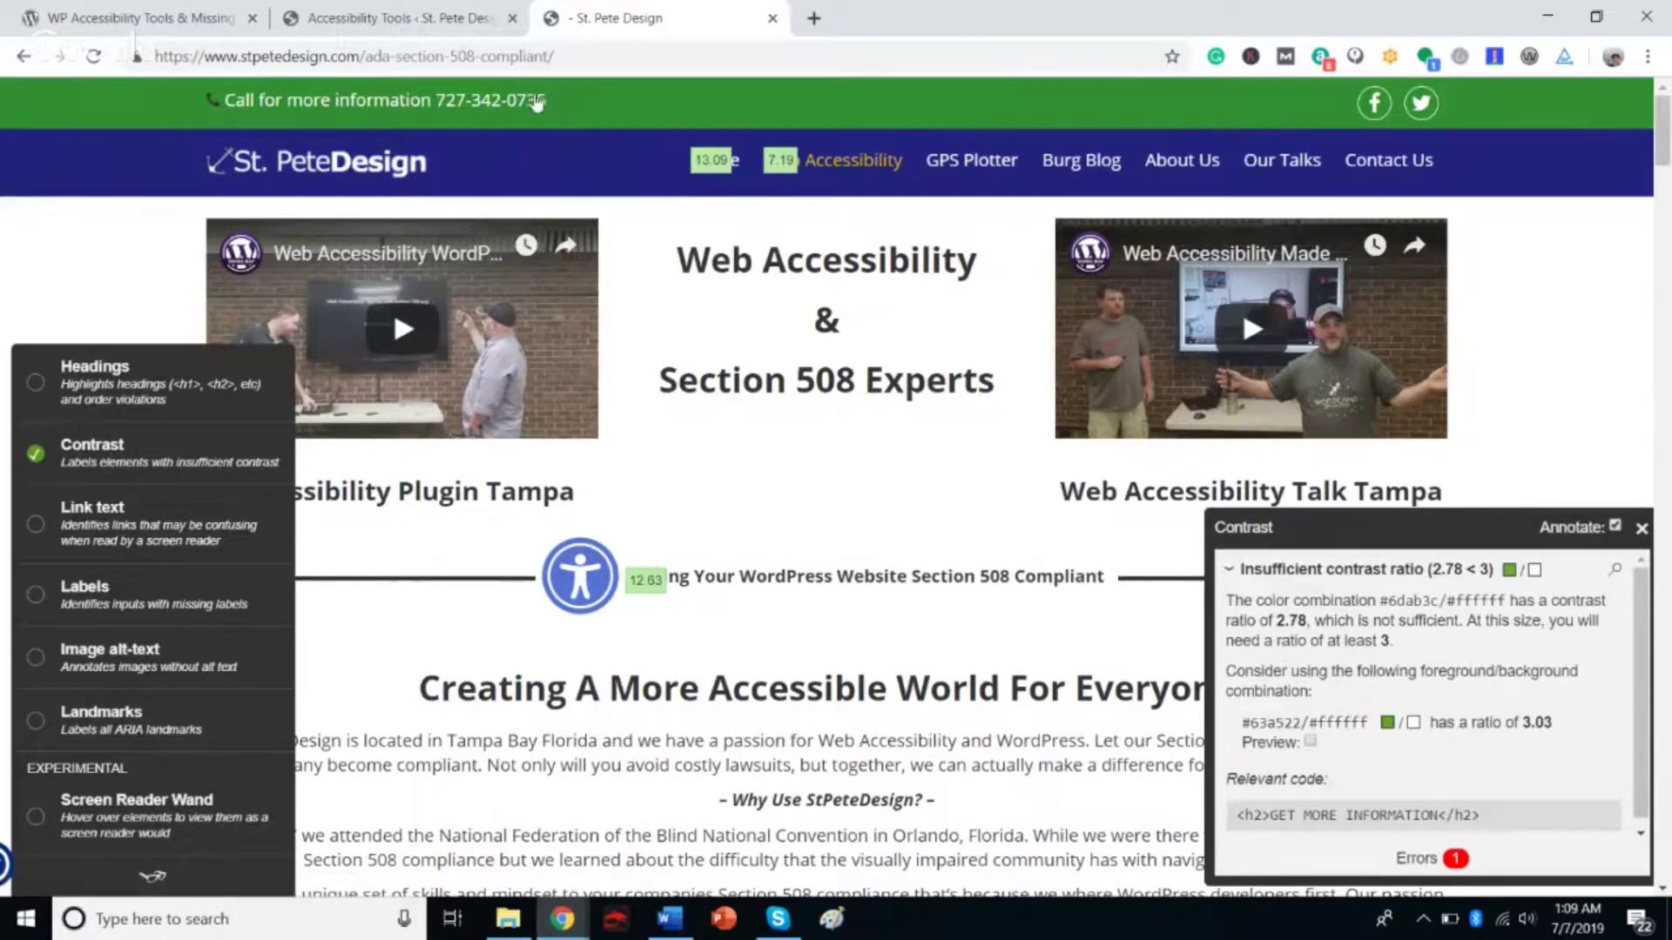
drag(562, 106, 233, 126)
Select the suggested colour code #63a522, which reaches a 3.03 ratio.
drag(1303, 722, 1239, 734)
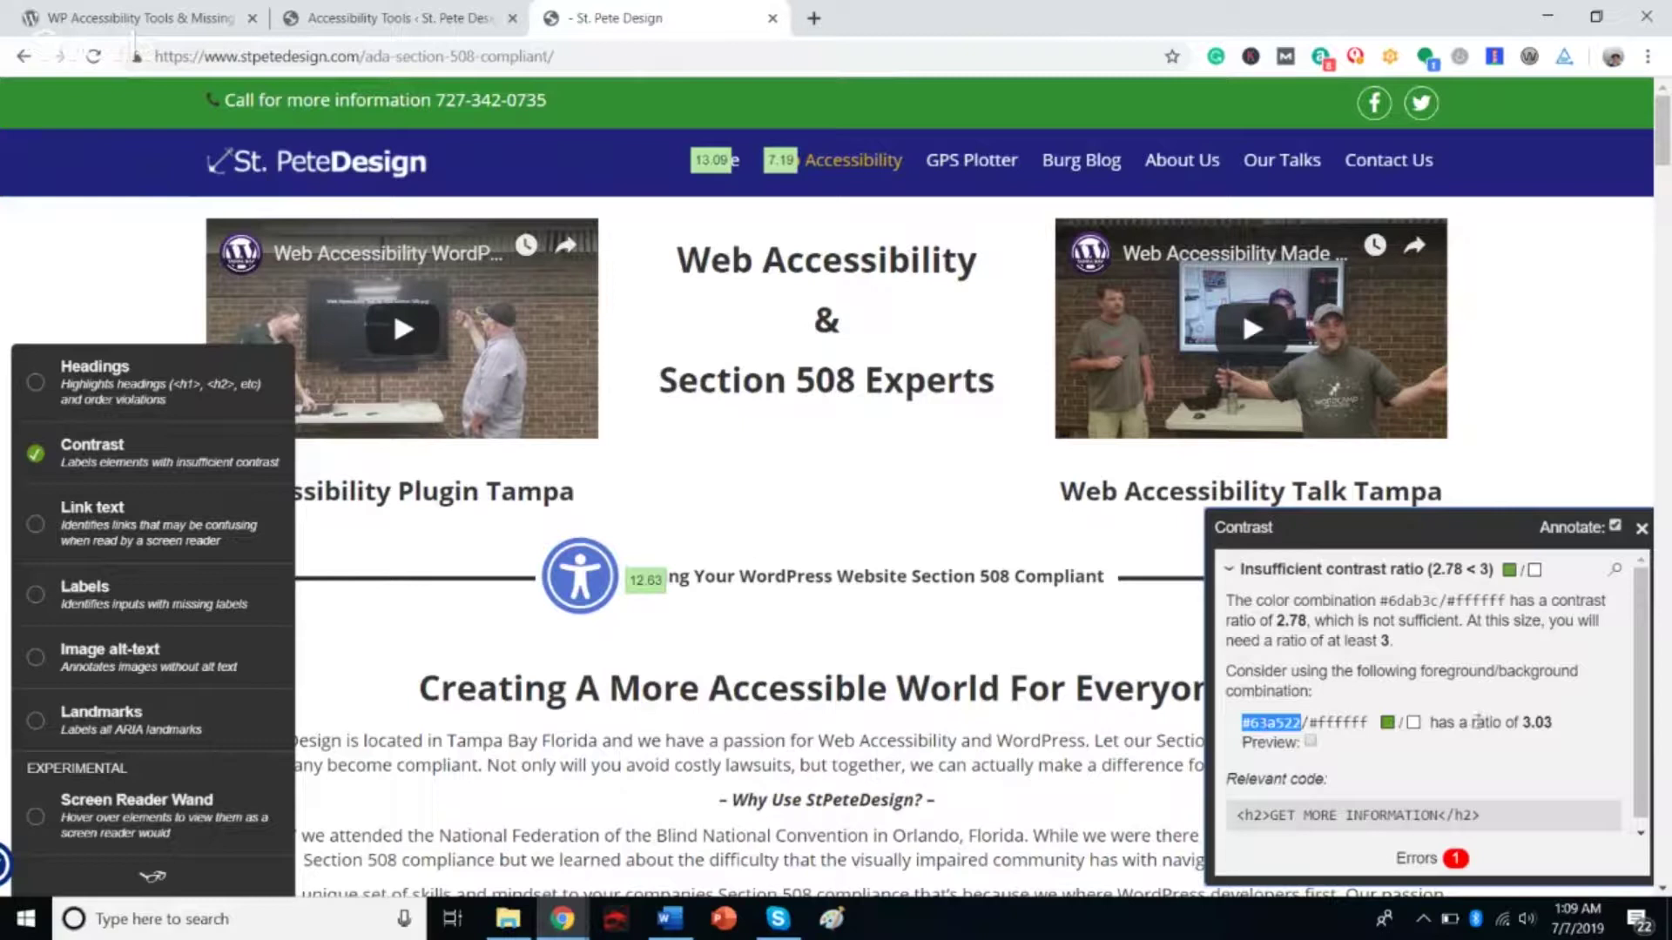
click(1485, 733)
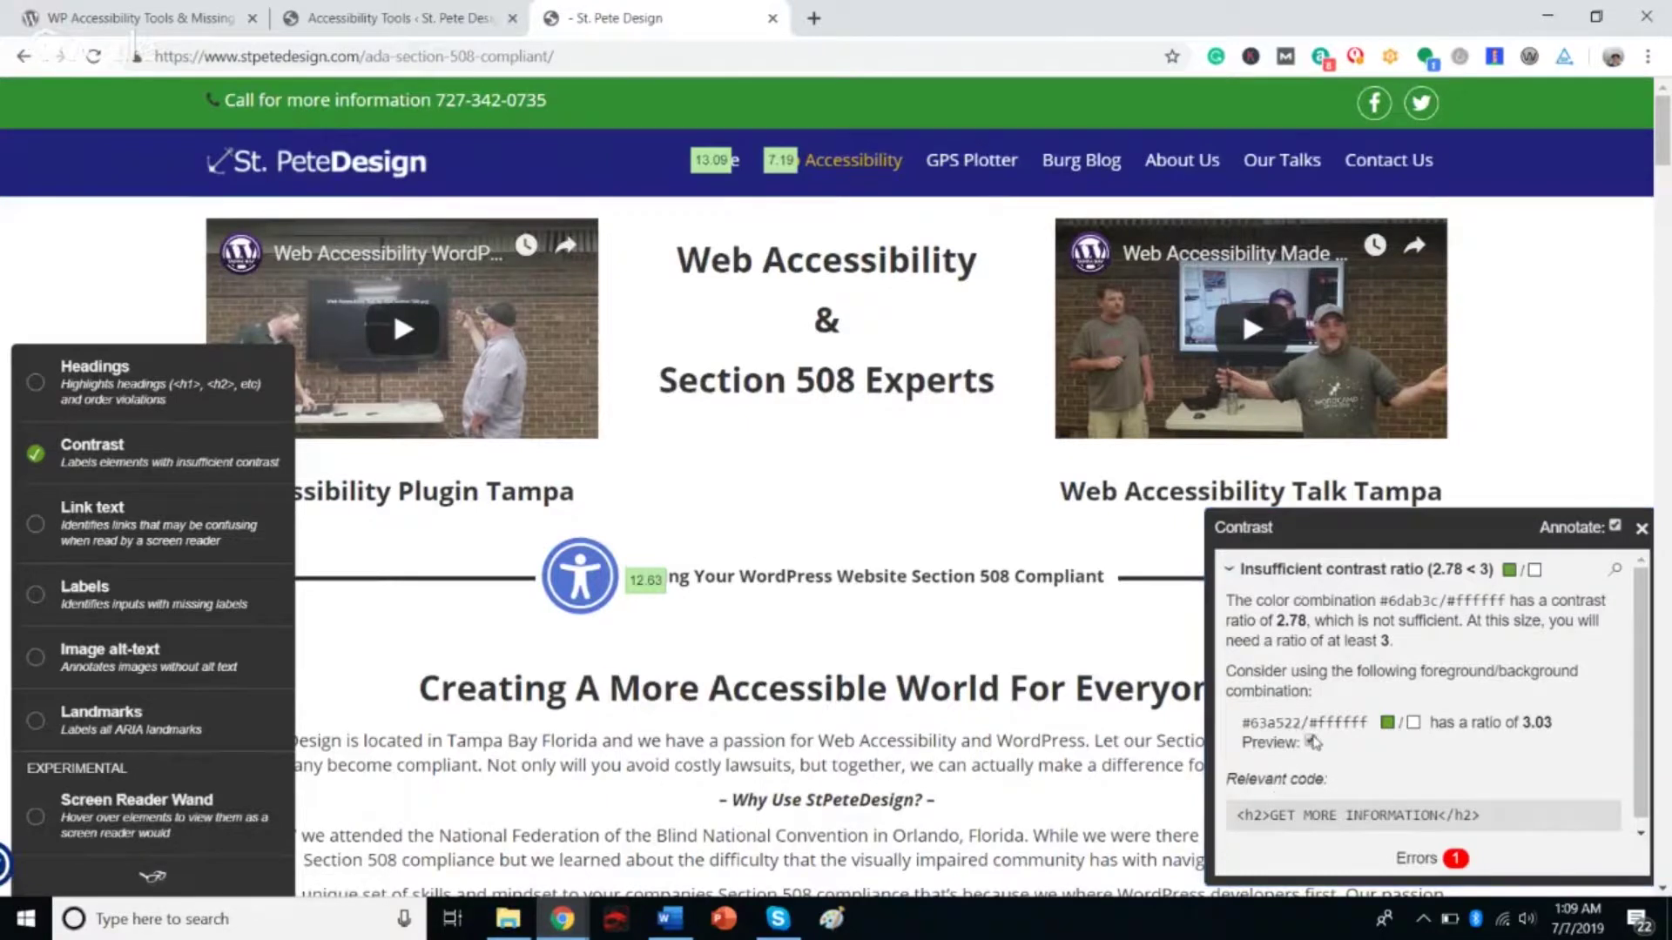
click(1315, 574)
click(1316, 577)
click(1316, 574)
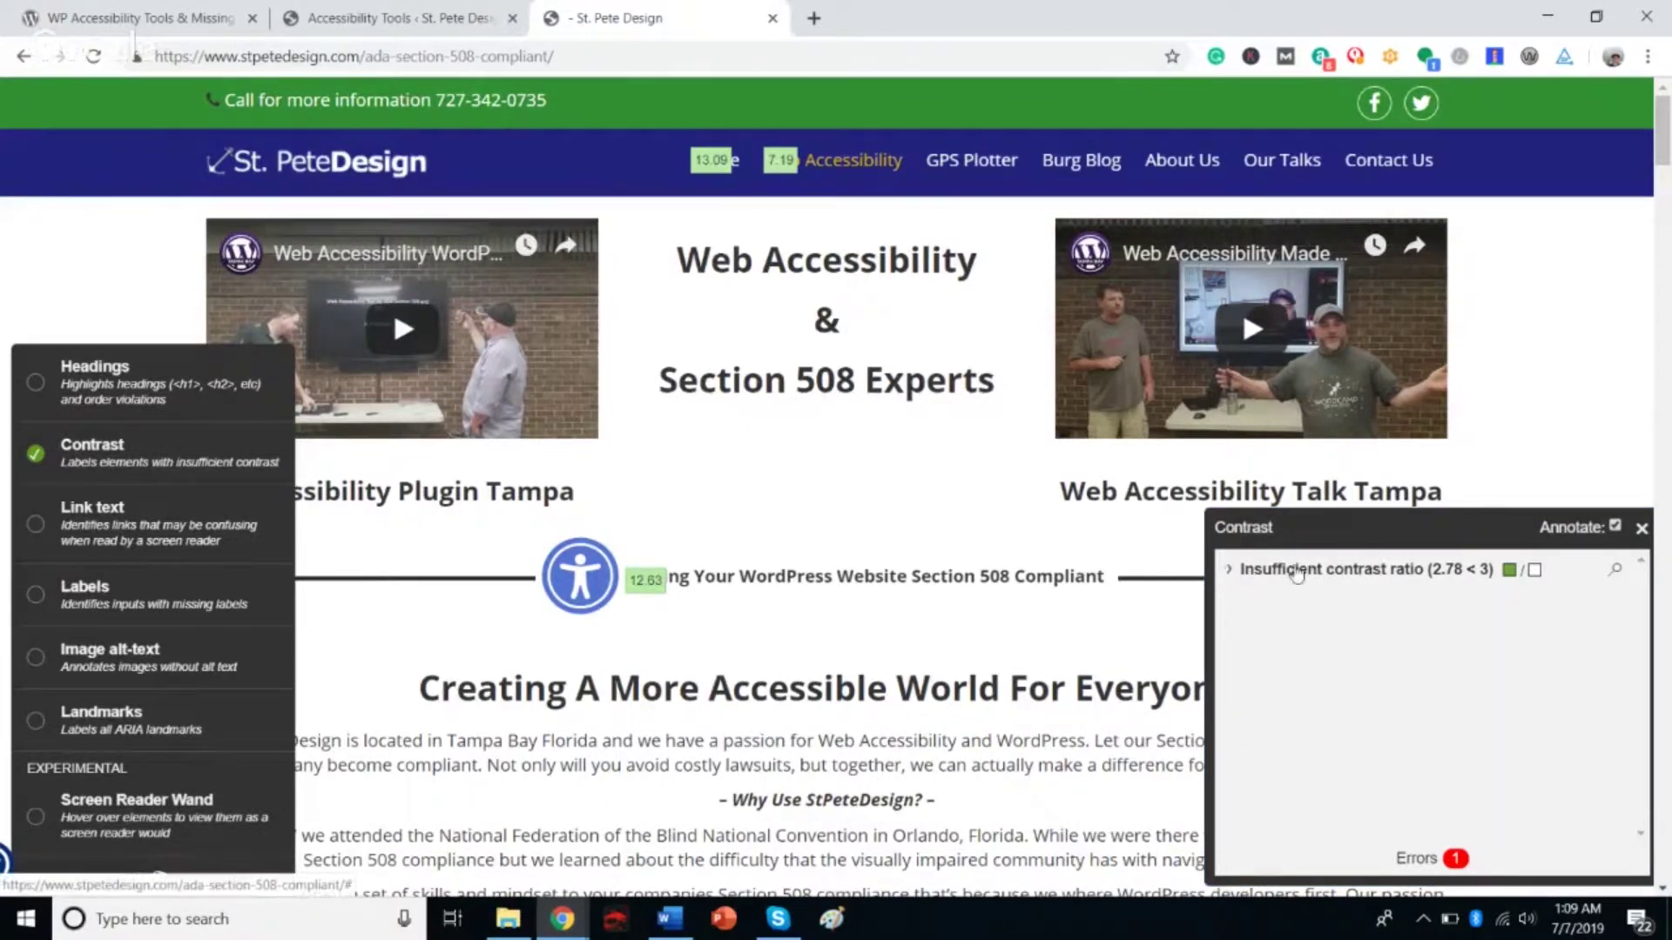
click(1316, 575)
click(35, 524)
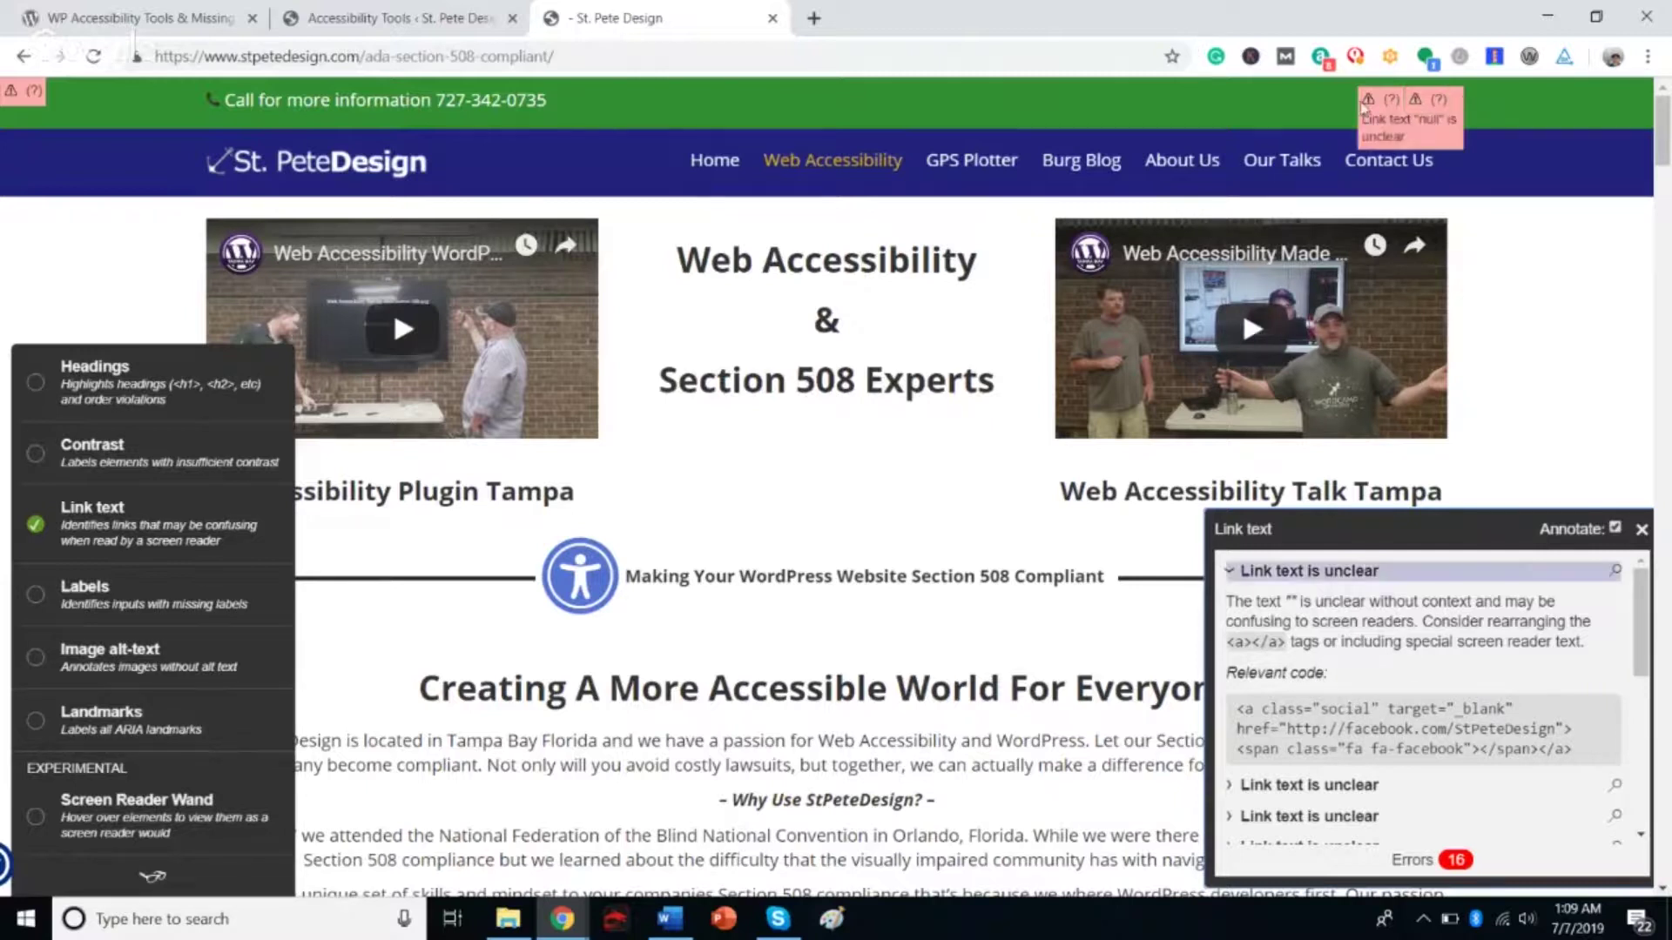
Read the 'Link text is unclear' notes on the link-text audit's warning badges.
mouse_move(26, 107)
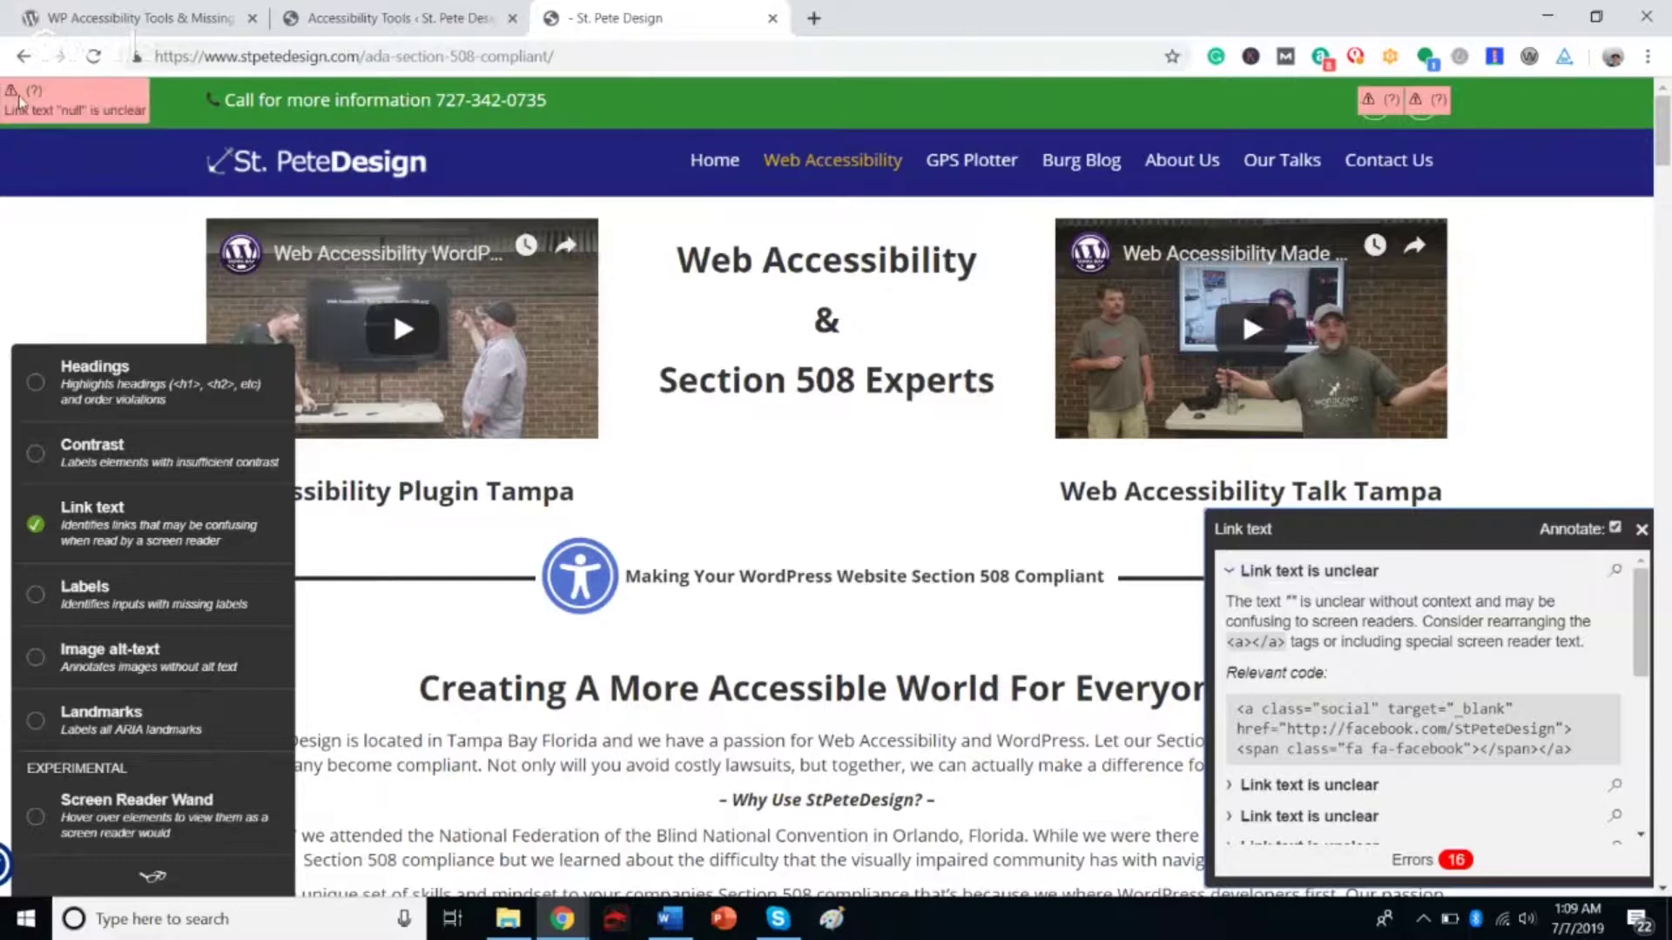
mouse_move(1417, 115)
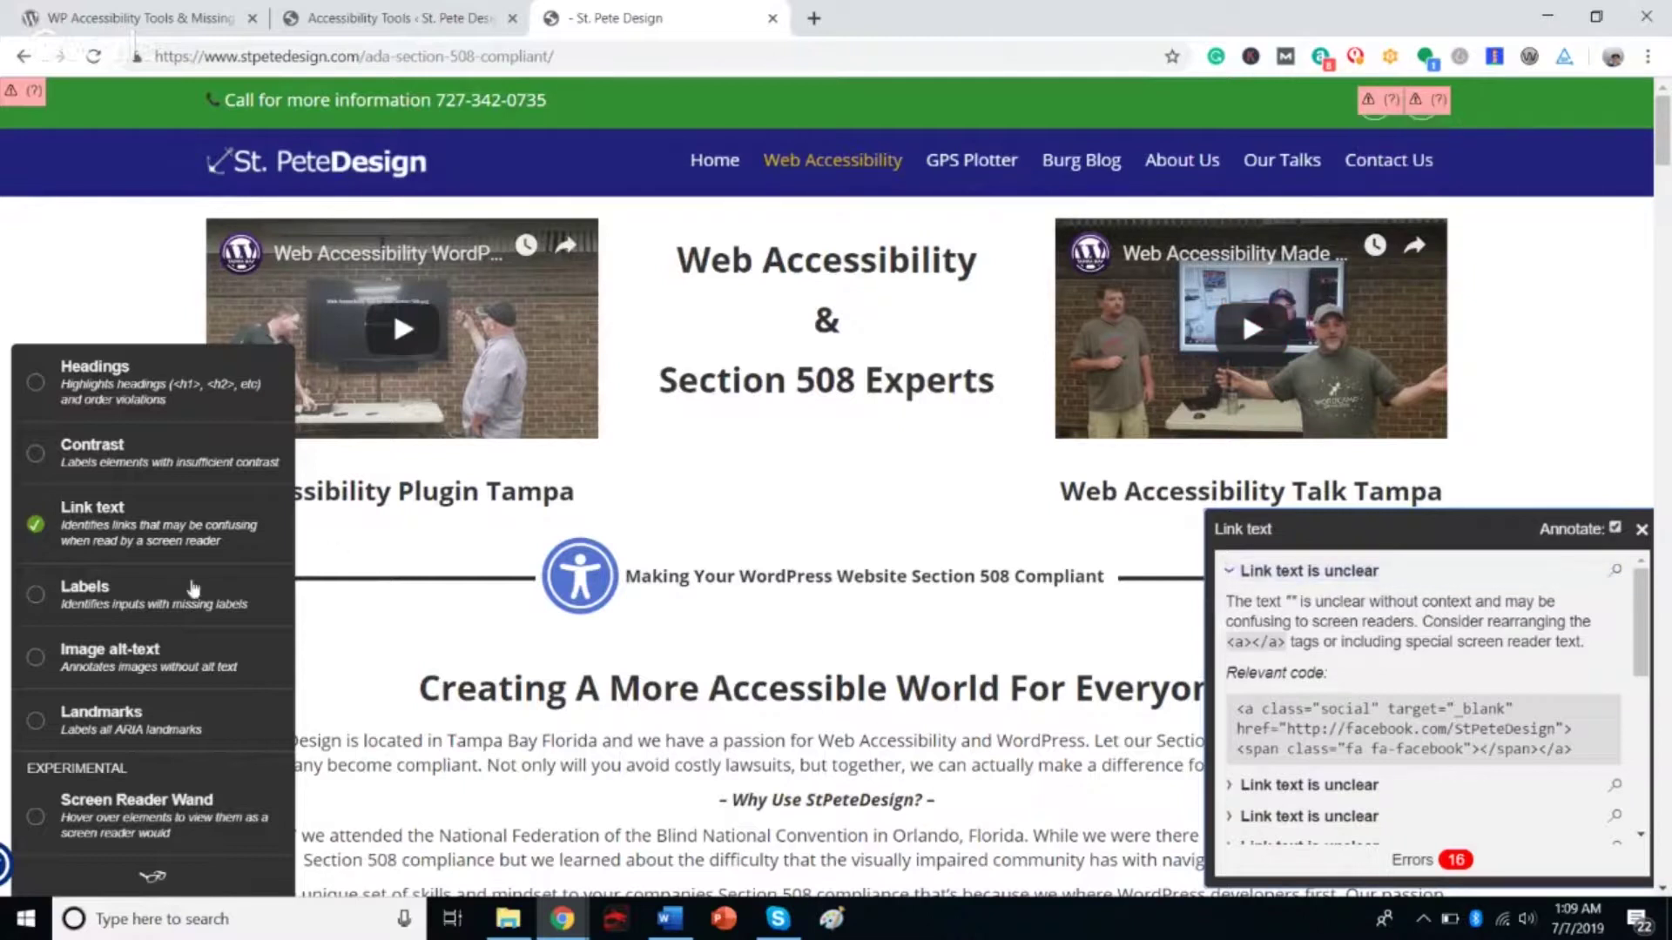
click(46, 595)
Check tool thumbnails for missing alt text, label page landmarks, and enable the Screen Reader Wand.
click(36, 658)
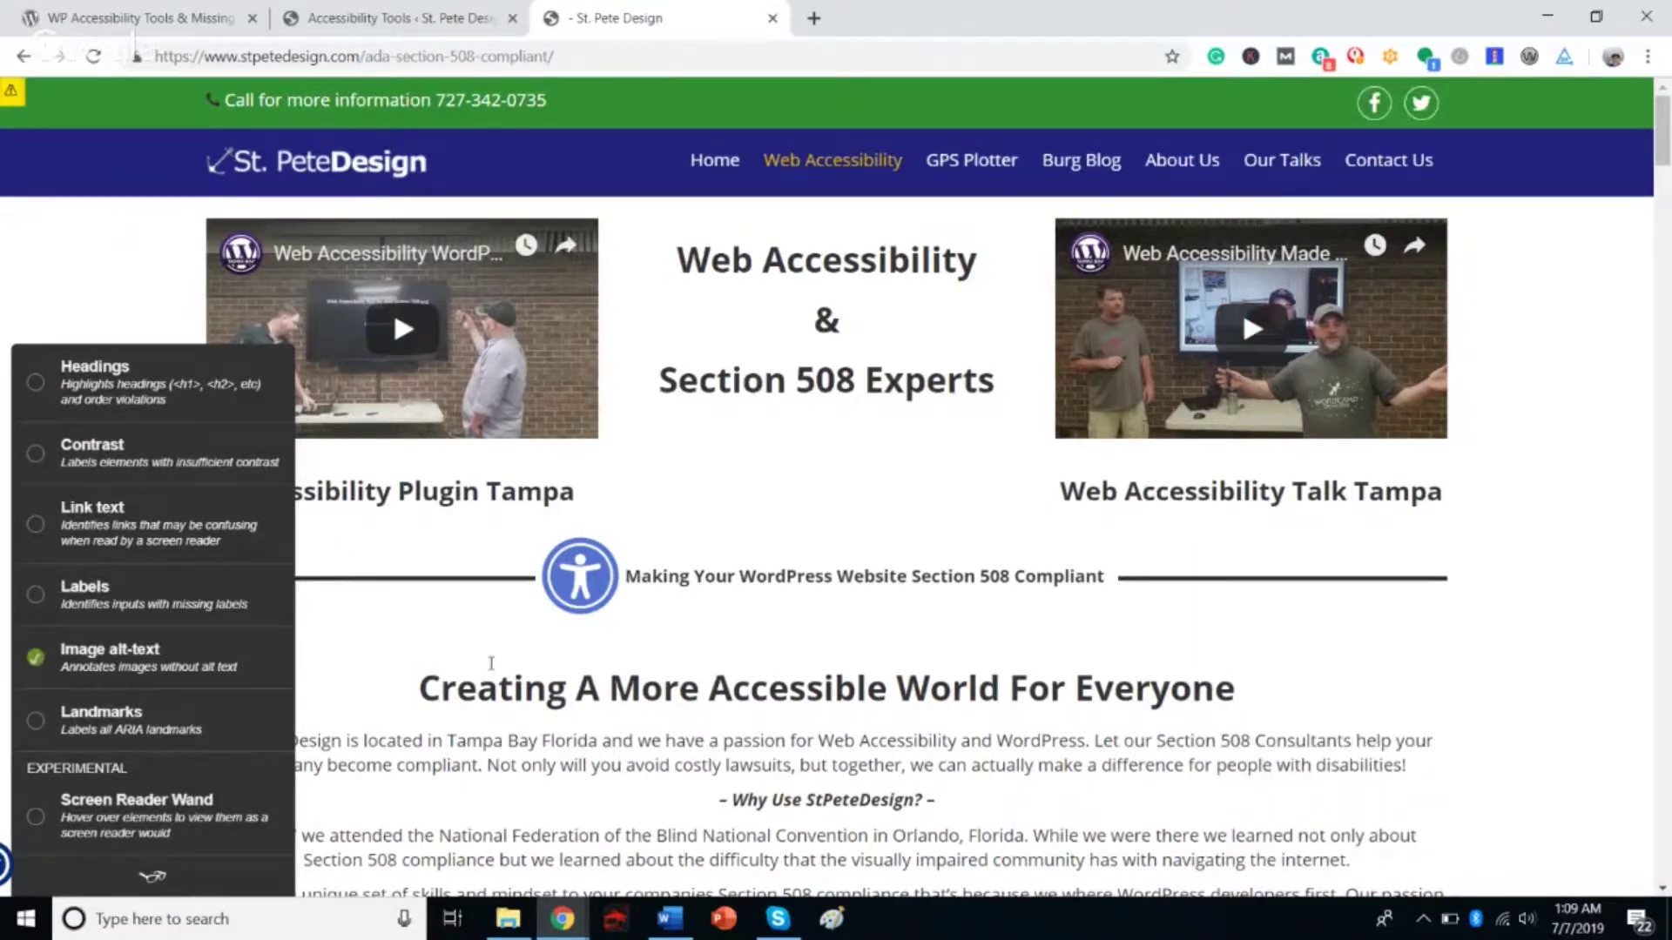
scroll(693, 659, down, 10)
scroll(692, 659, down, 2)
mouse_move(1176, 451)
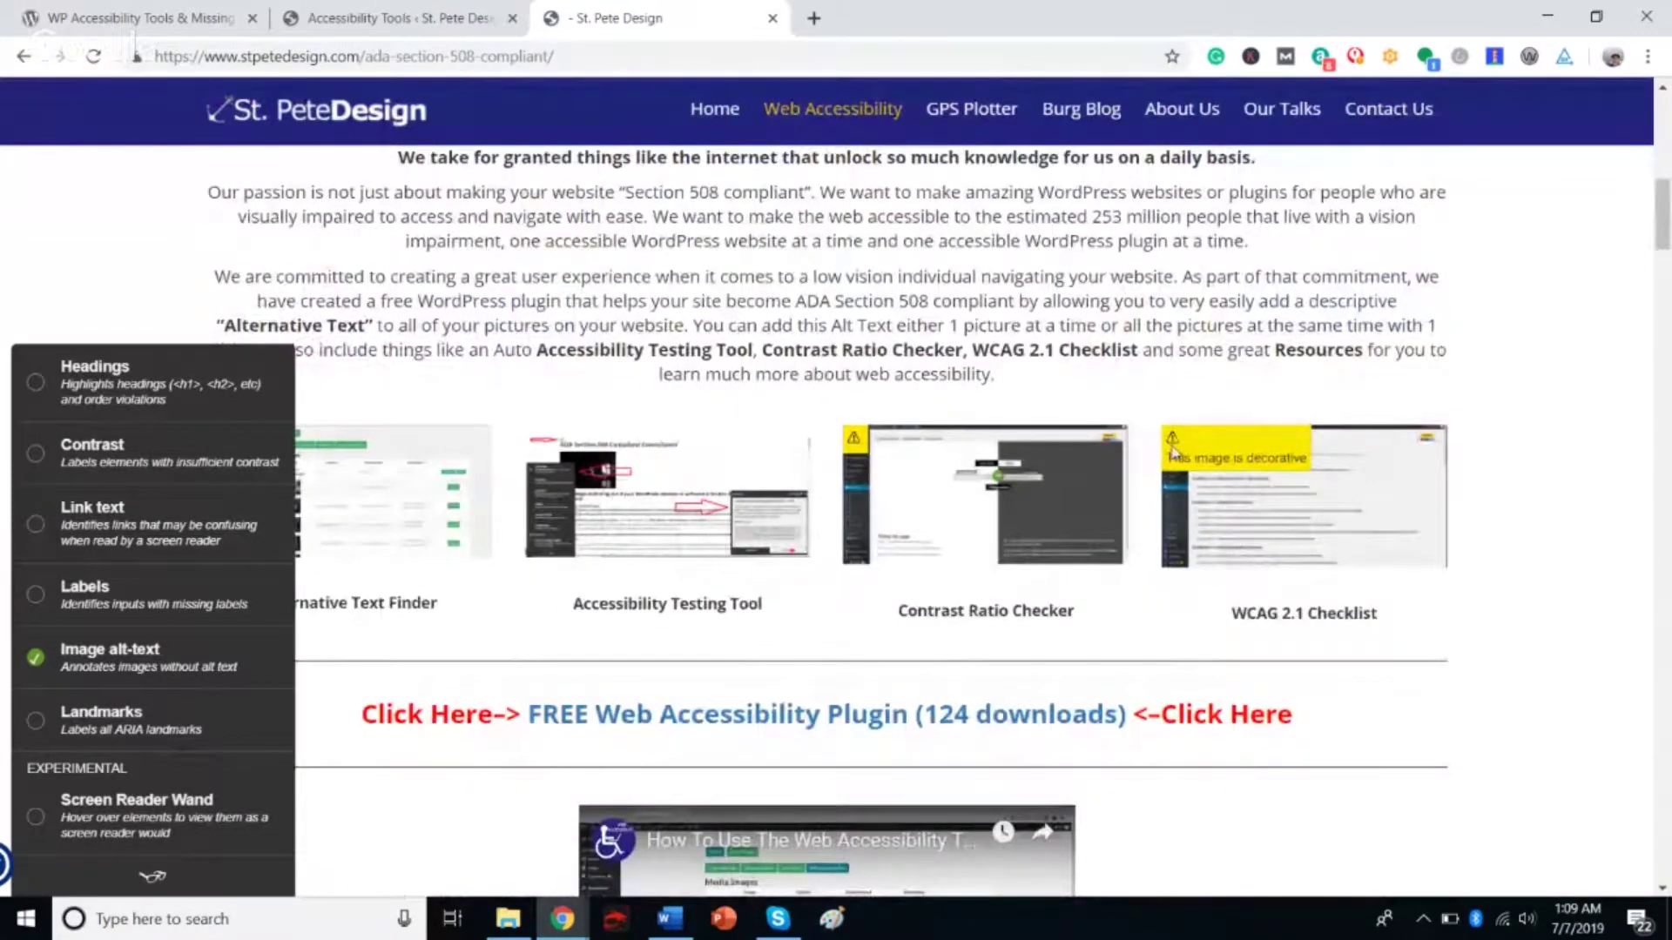
mouse_move(857, 448)
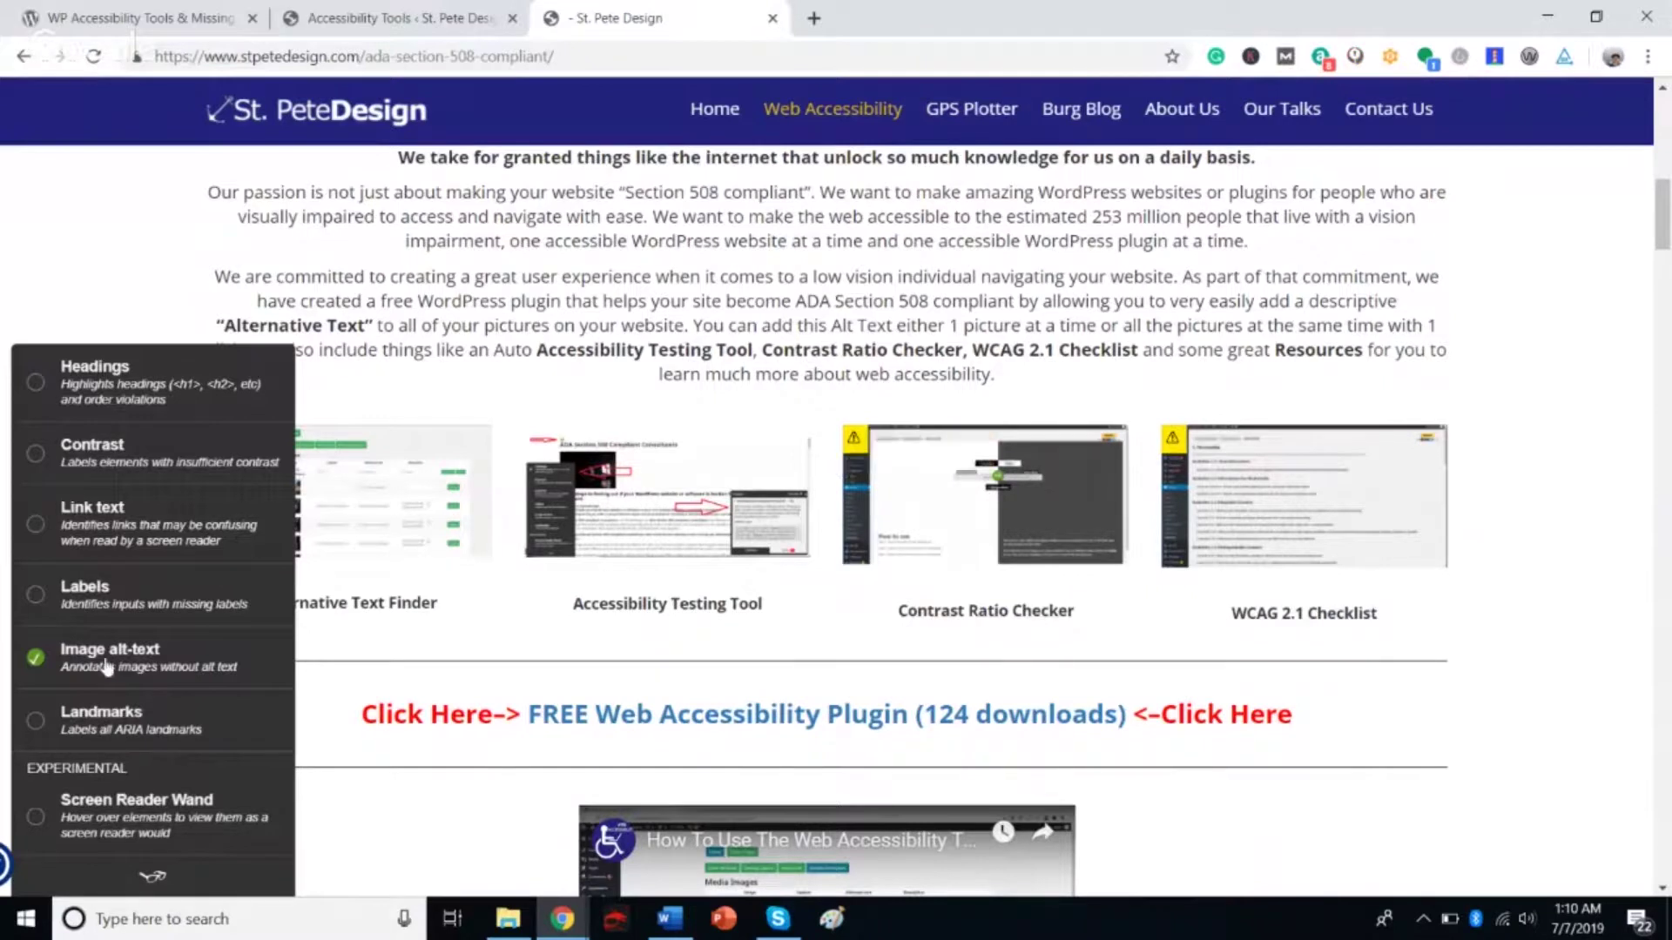
click(37, 722)
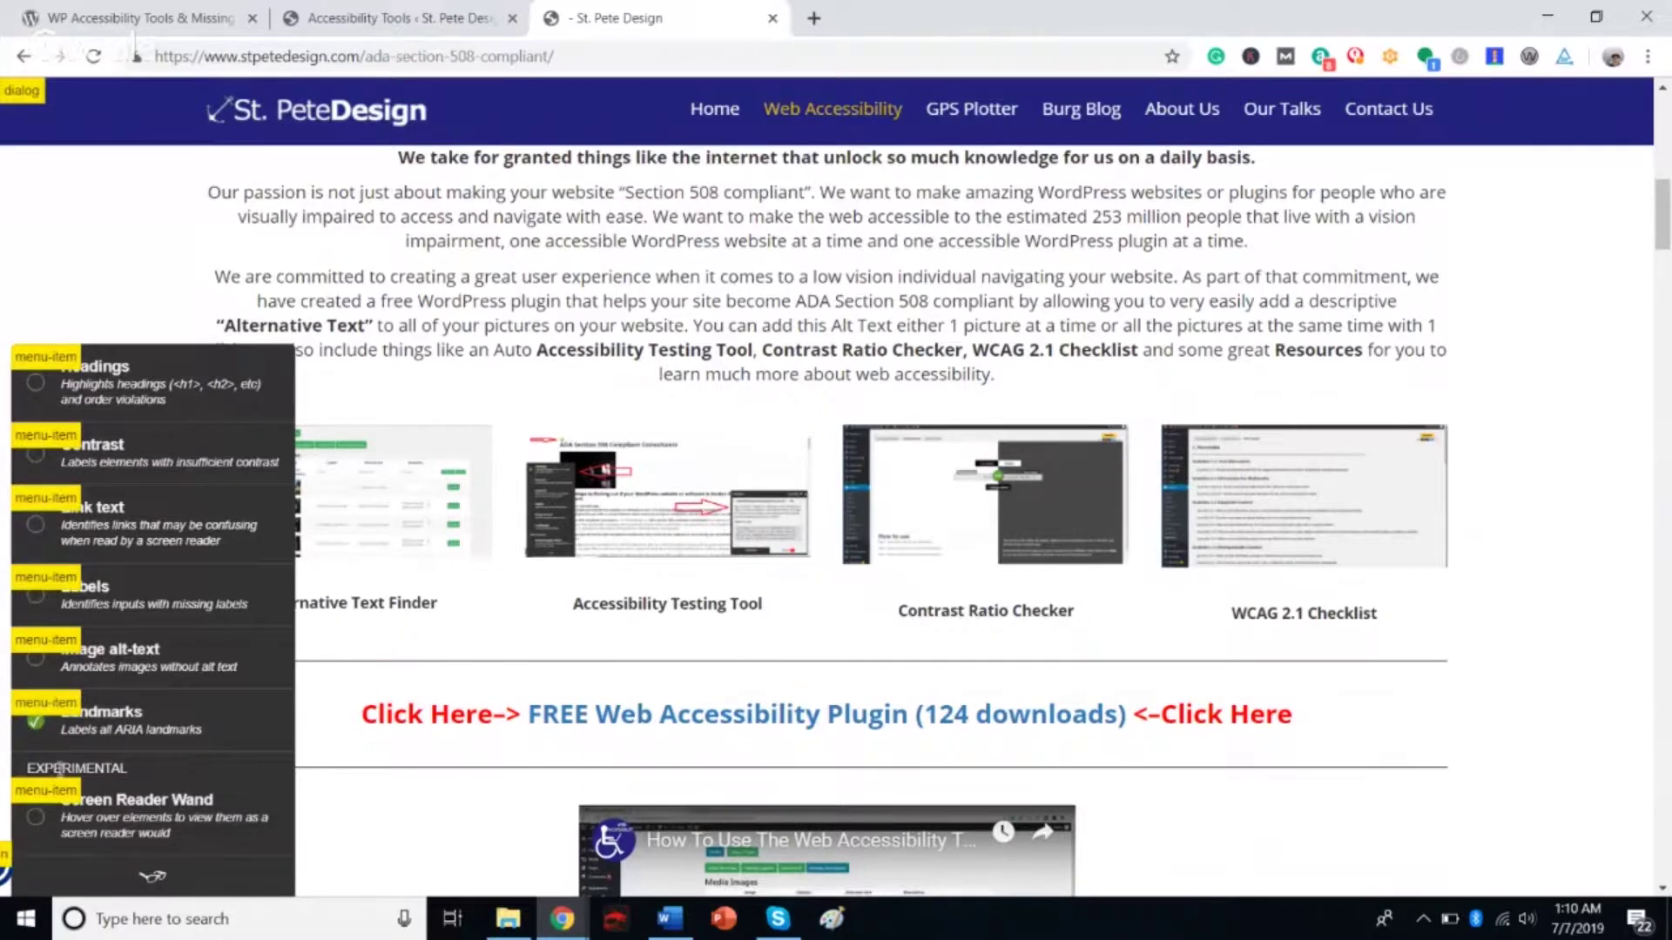
click(35, 823)
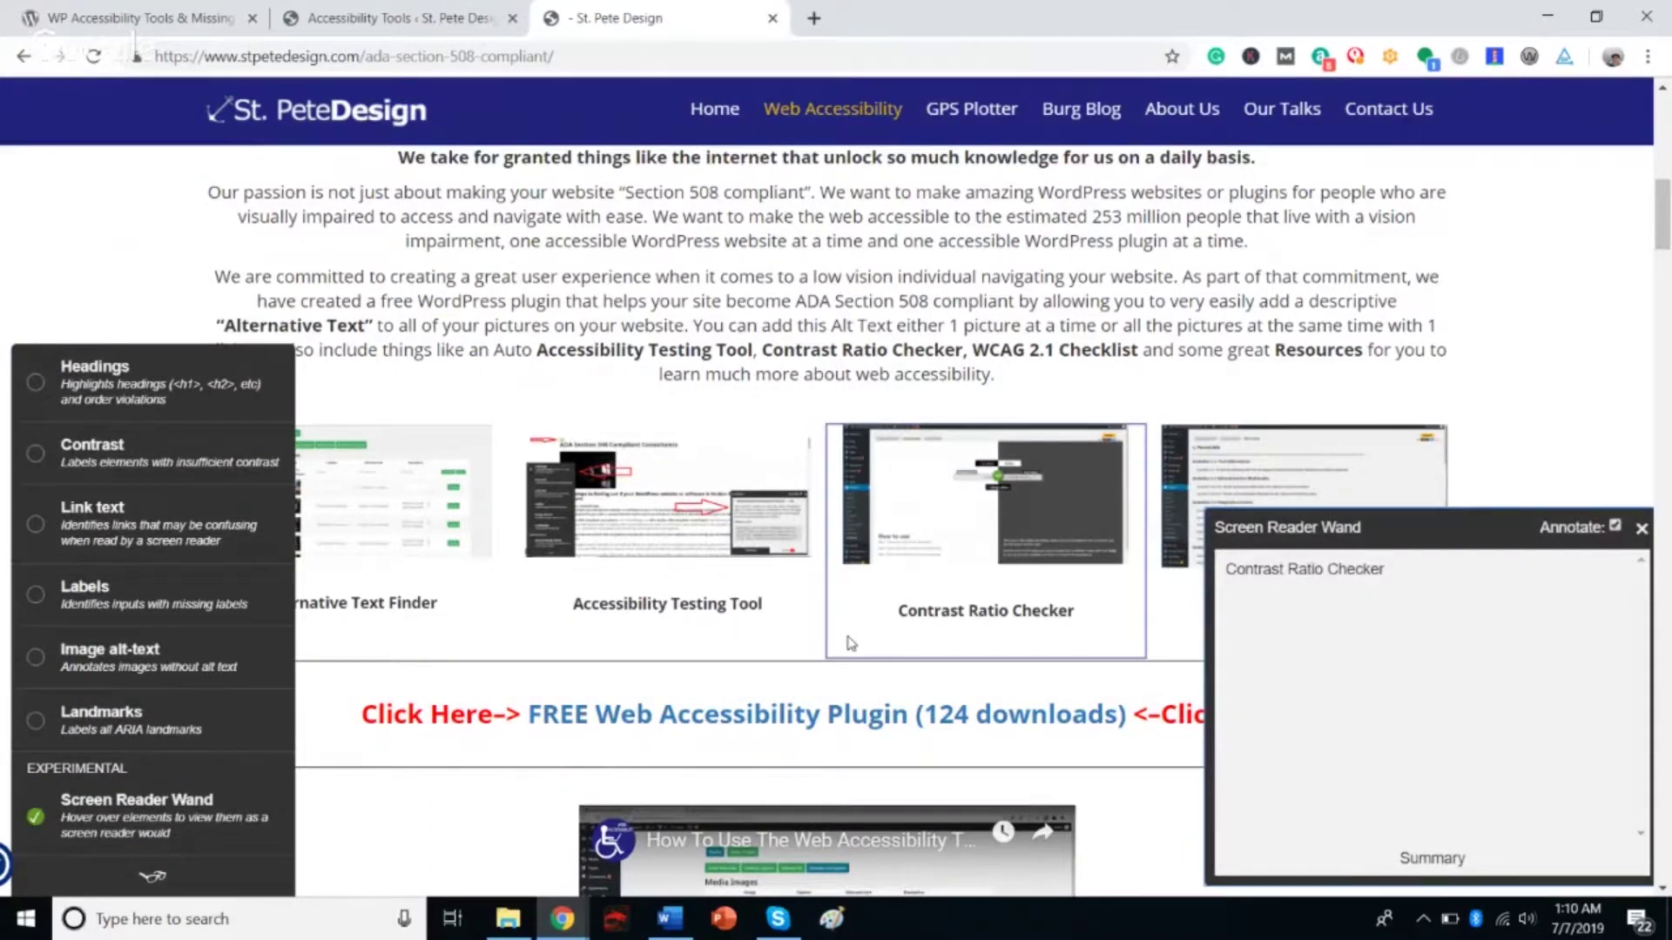
Have the Screen Reader Wand announce the green bar's phone line, then return to the settings tab.
scroll(871, 642, up, 5)
scroll(911, 641, up, 5)
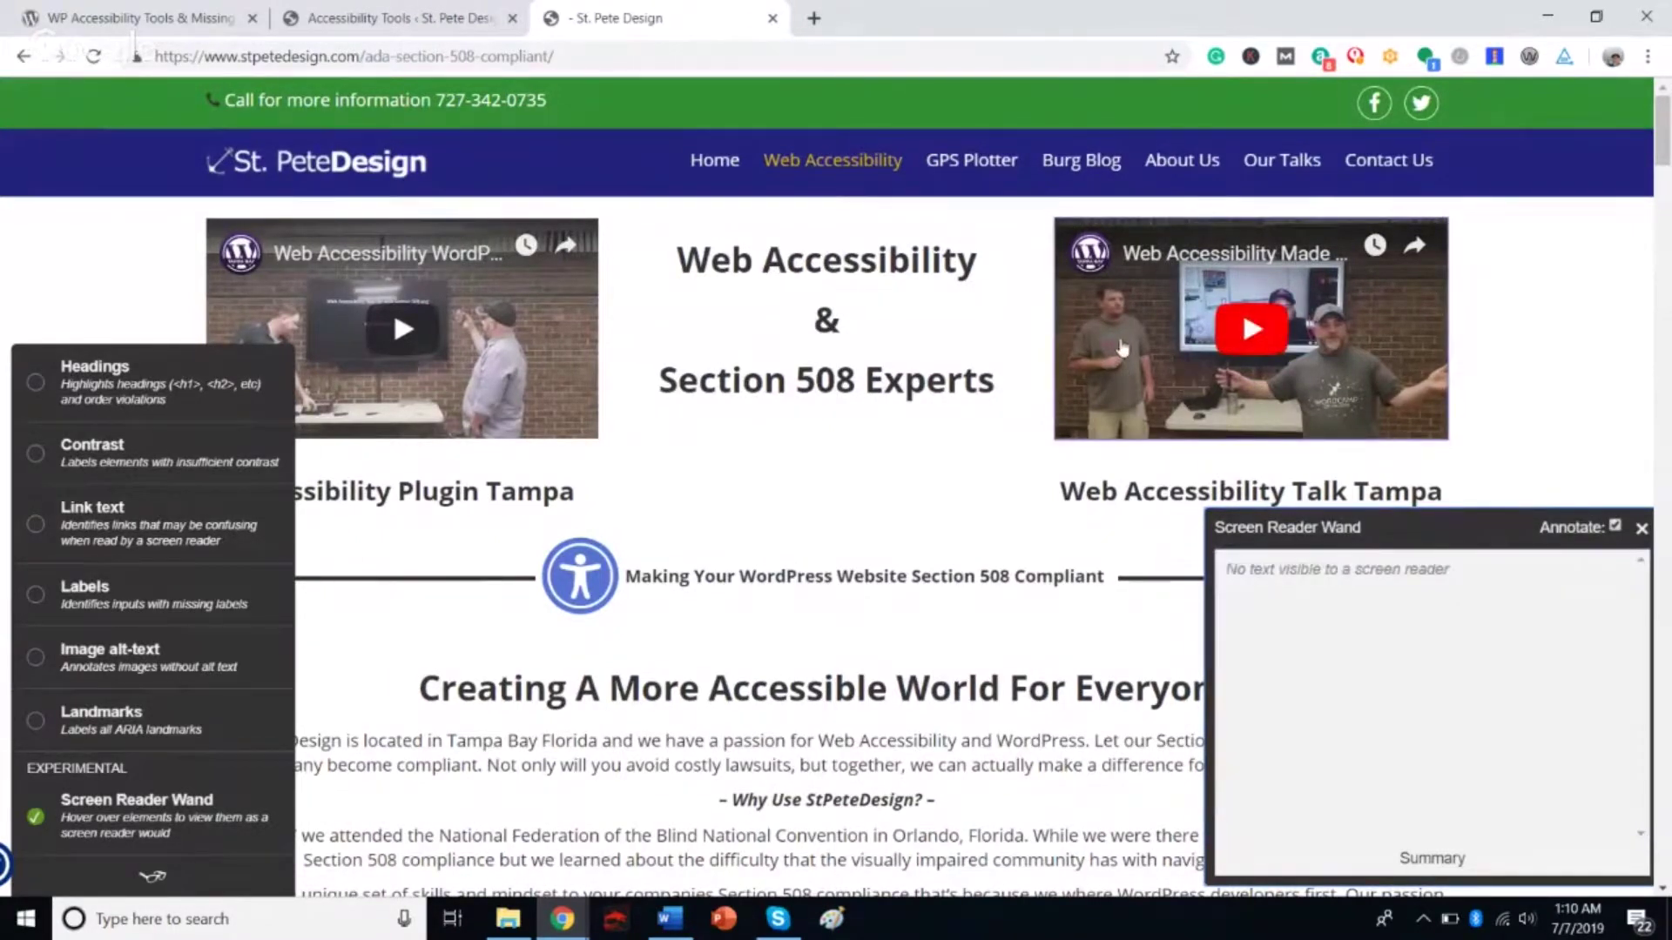
mouse_move(747, 586)
mouse_move(905, 692)
scroll(906, 693, down, 5)
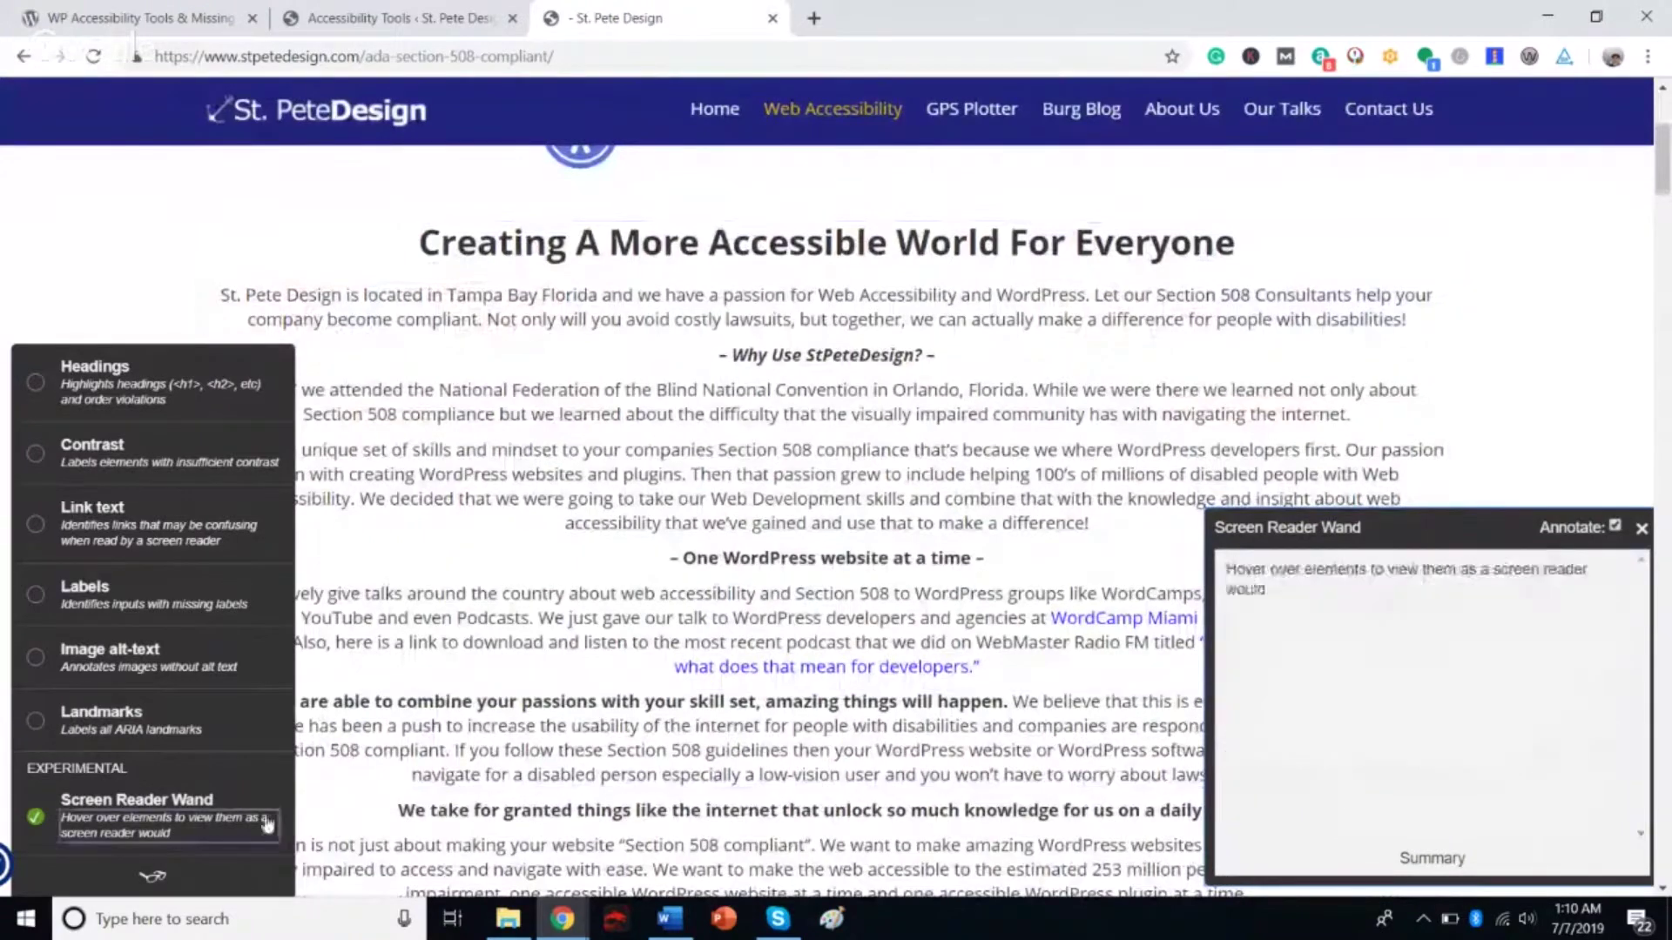
scroll(867, 263, up, 5)
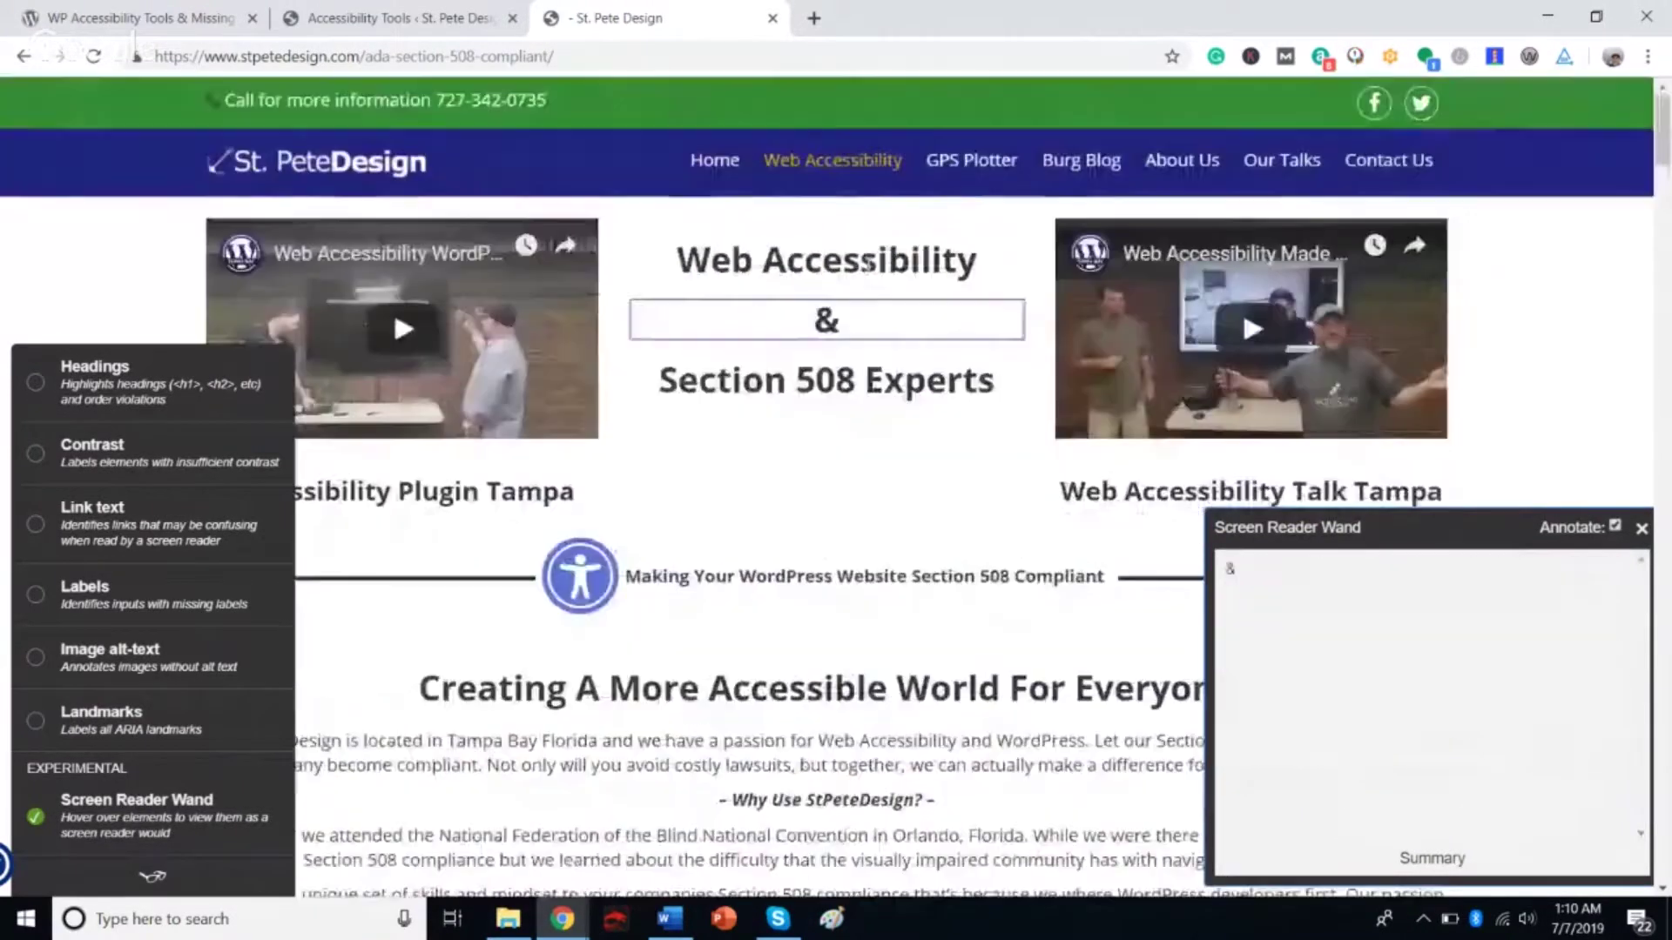
click(366, 17)
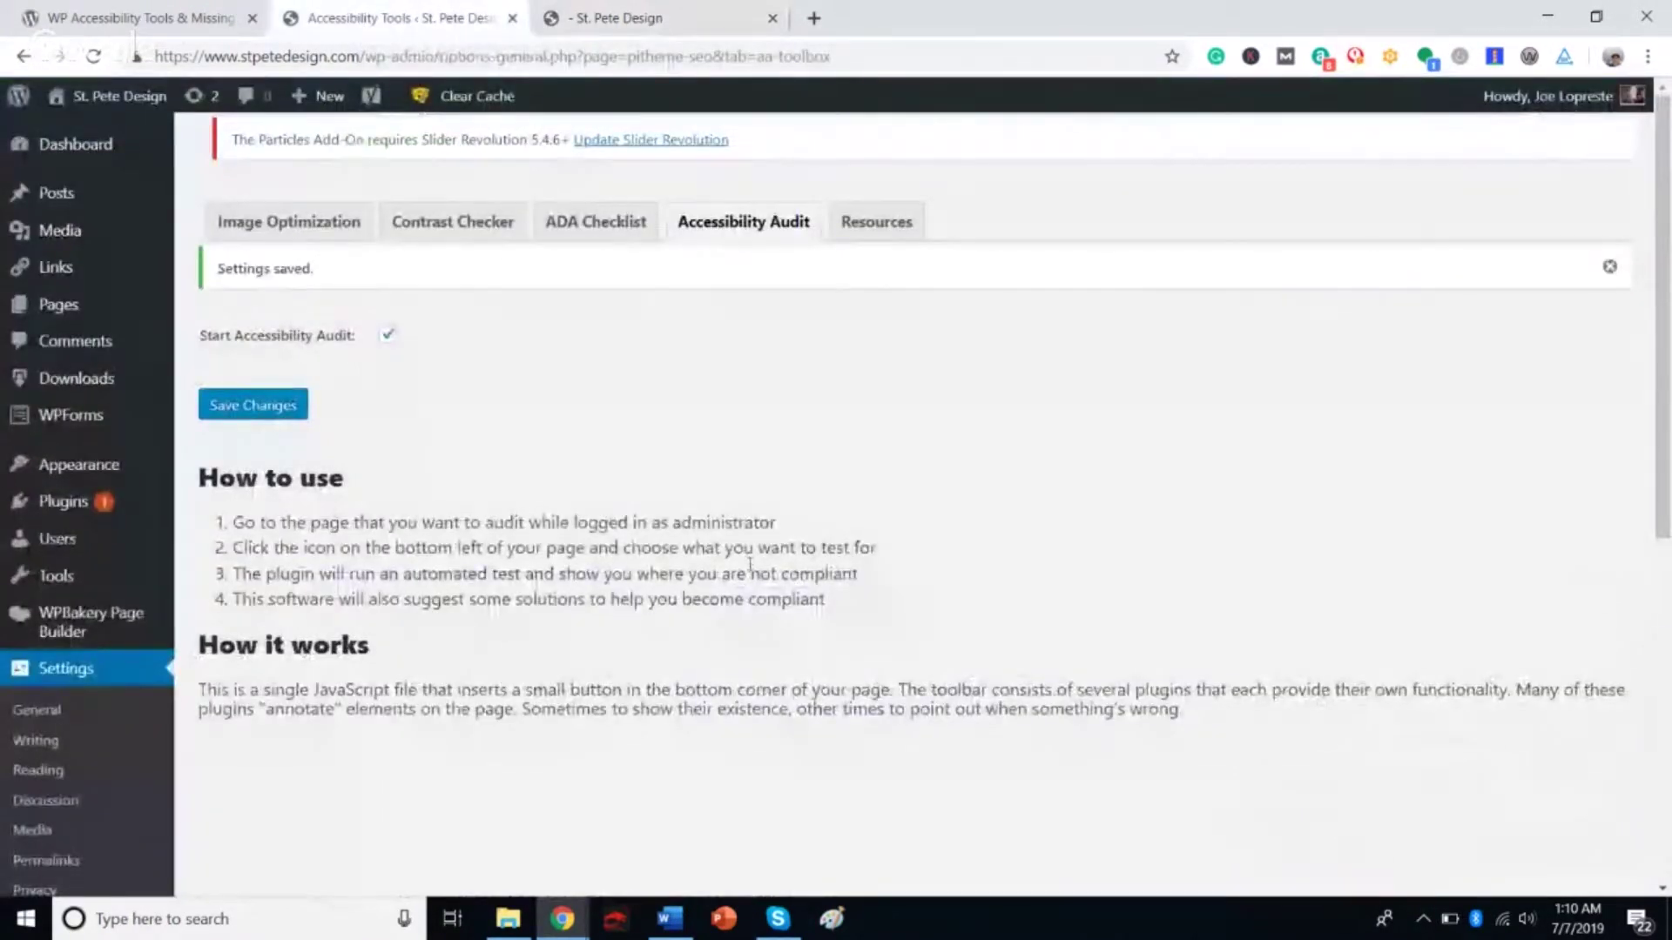
Review the Accessibility Tools Resources list of accessibility links.
click(875, 225)
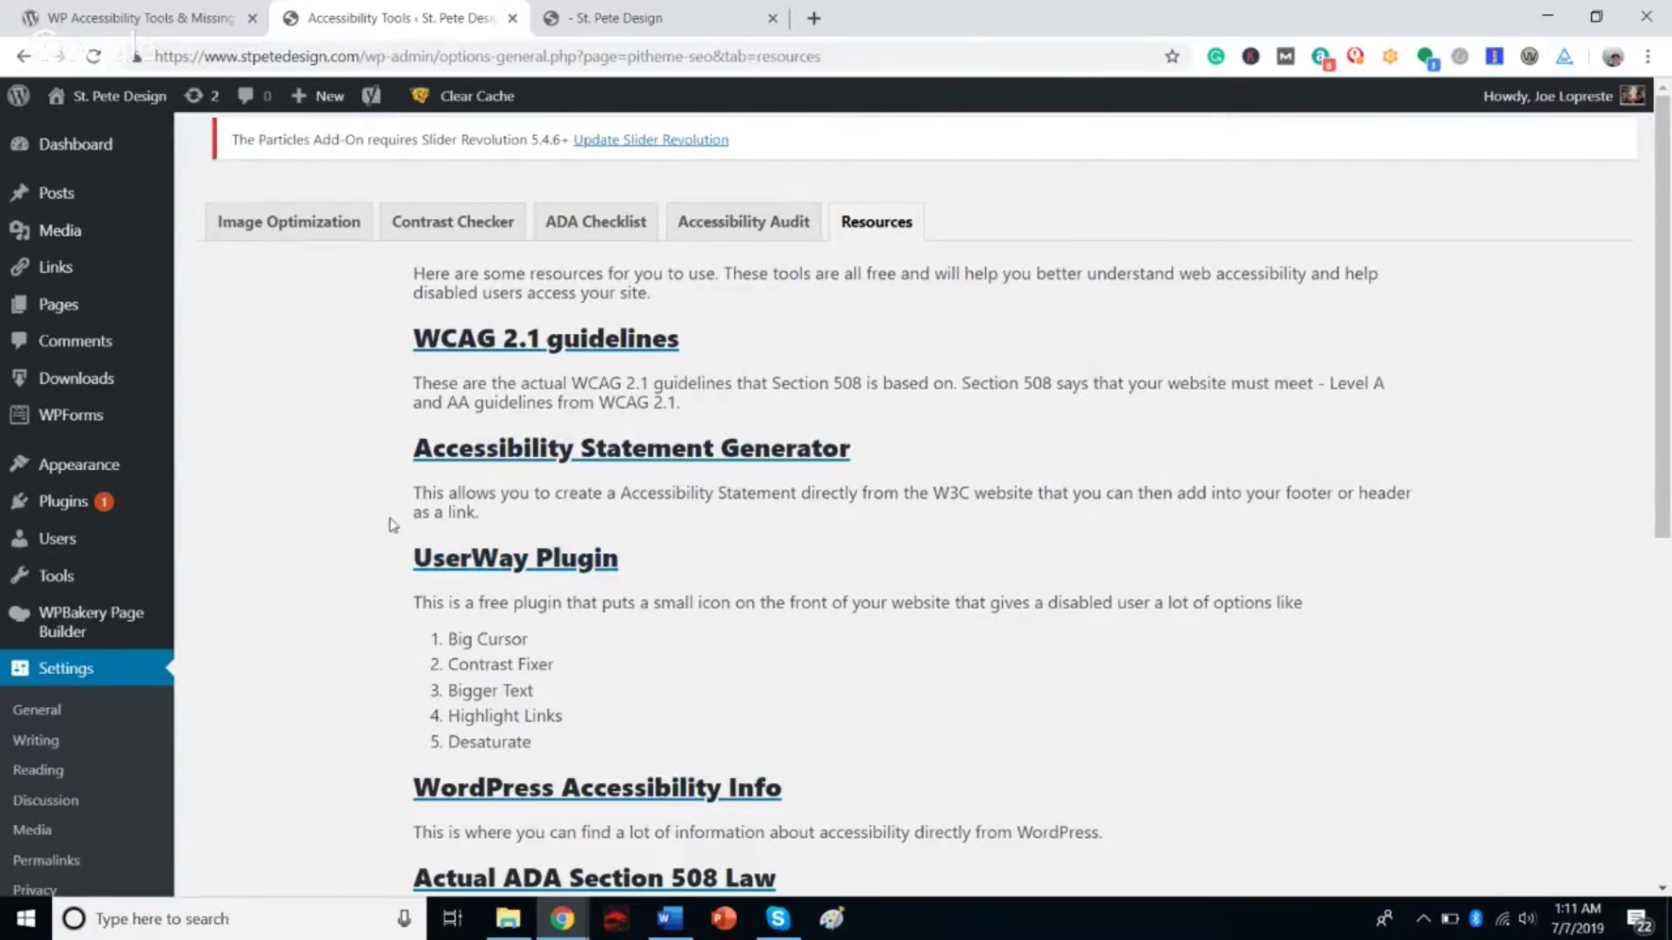
Return to the St. Pete Design Web Accessibility page.
click(616, 27)
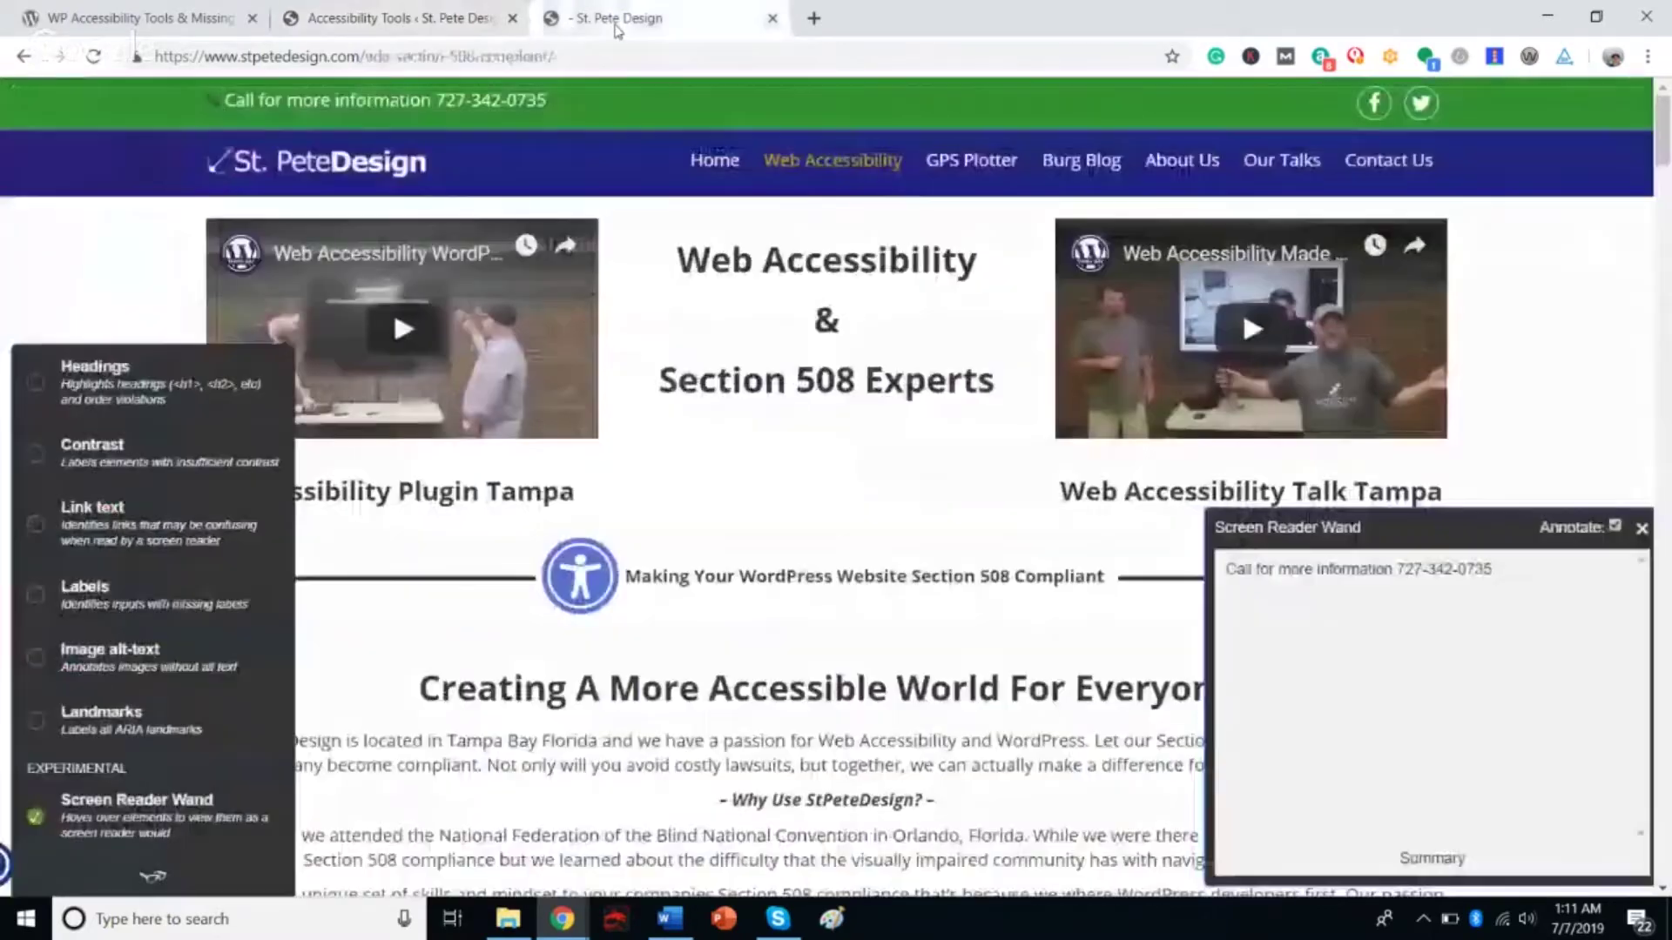
Collapse the audit toolbar's test list and copy the site's home URL.
click(153, 875)
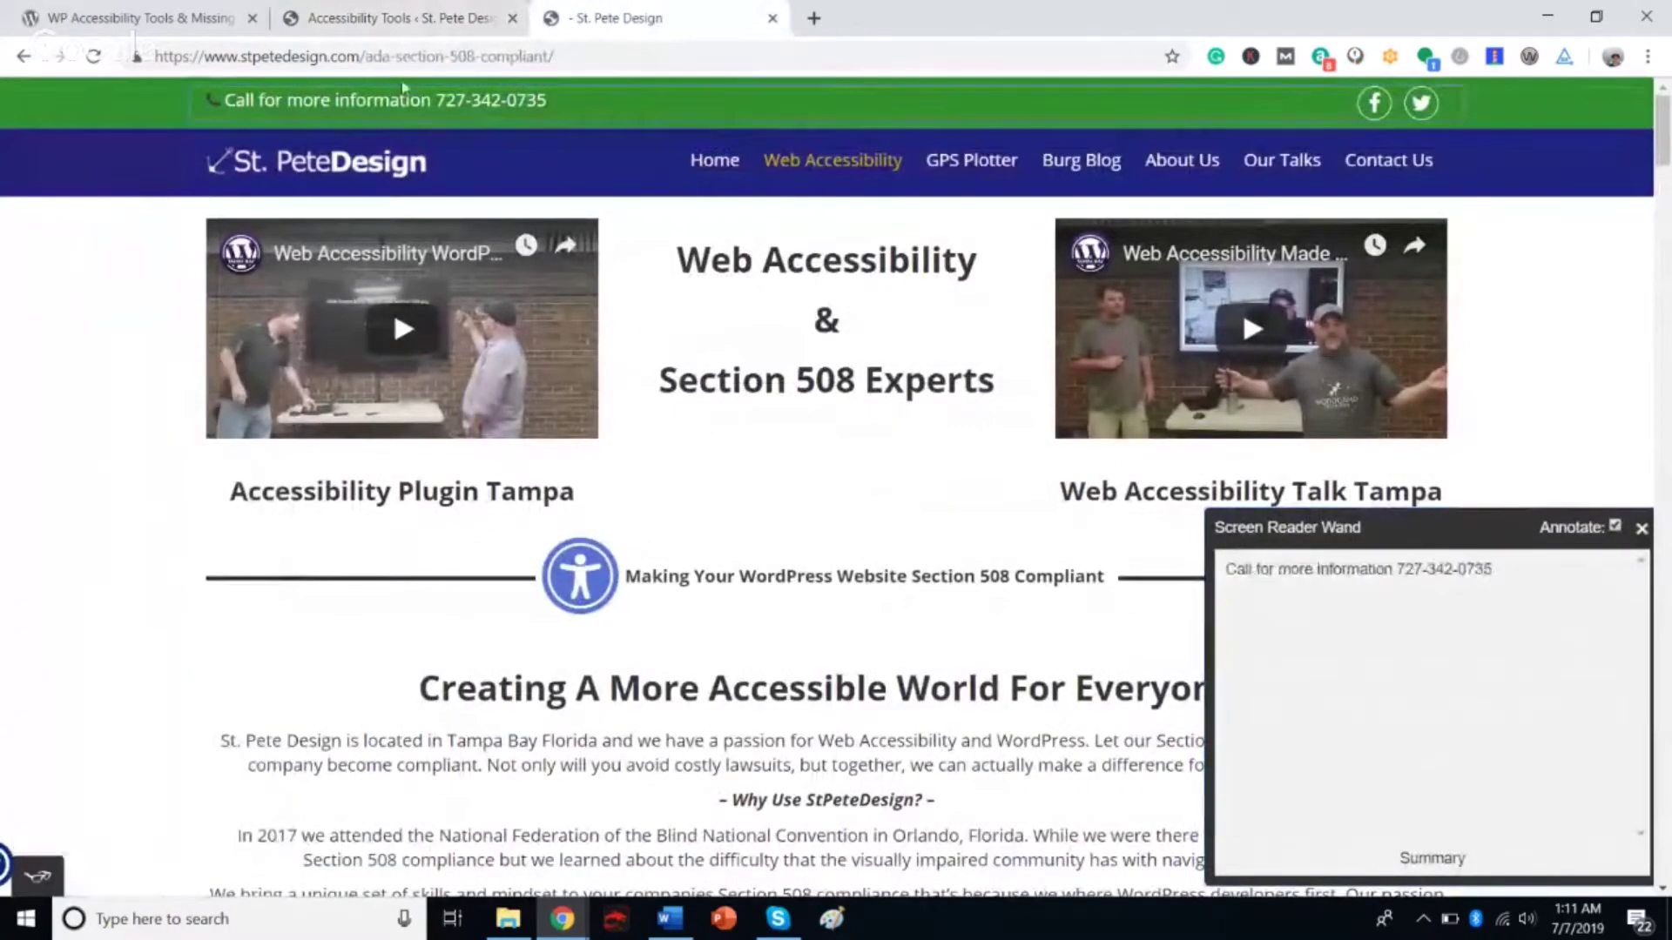
drag(361, 56, 156, 58)
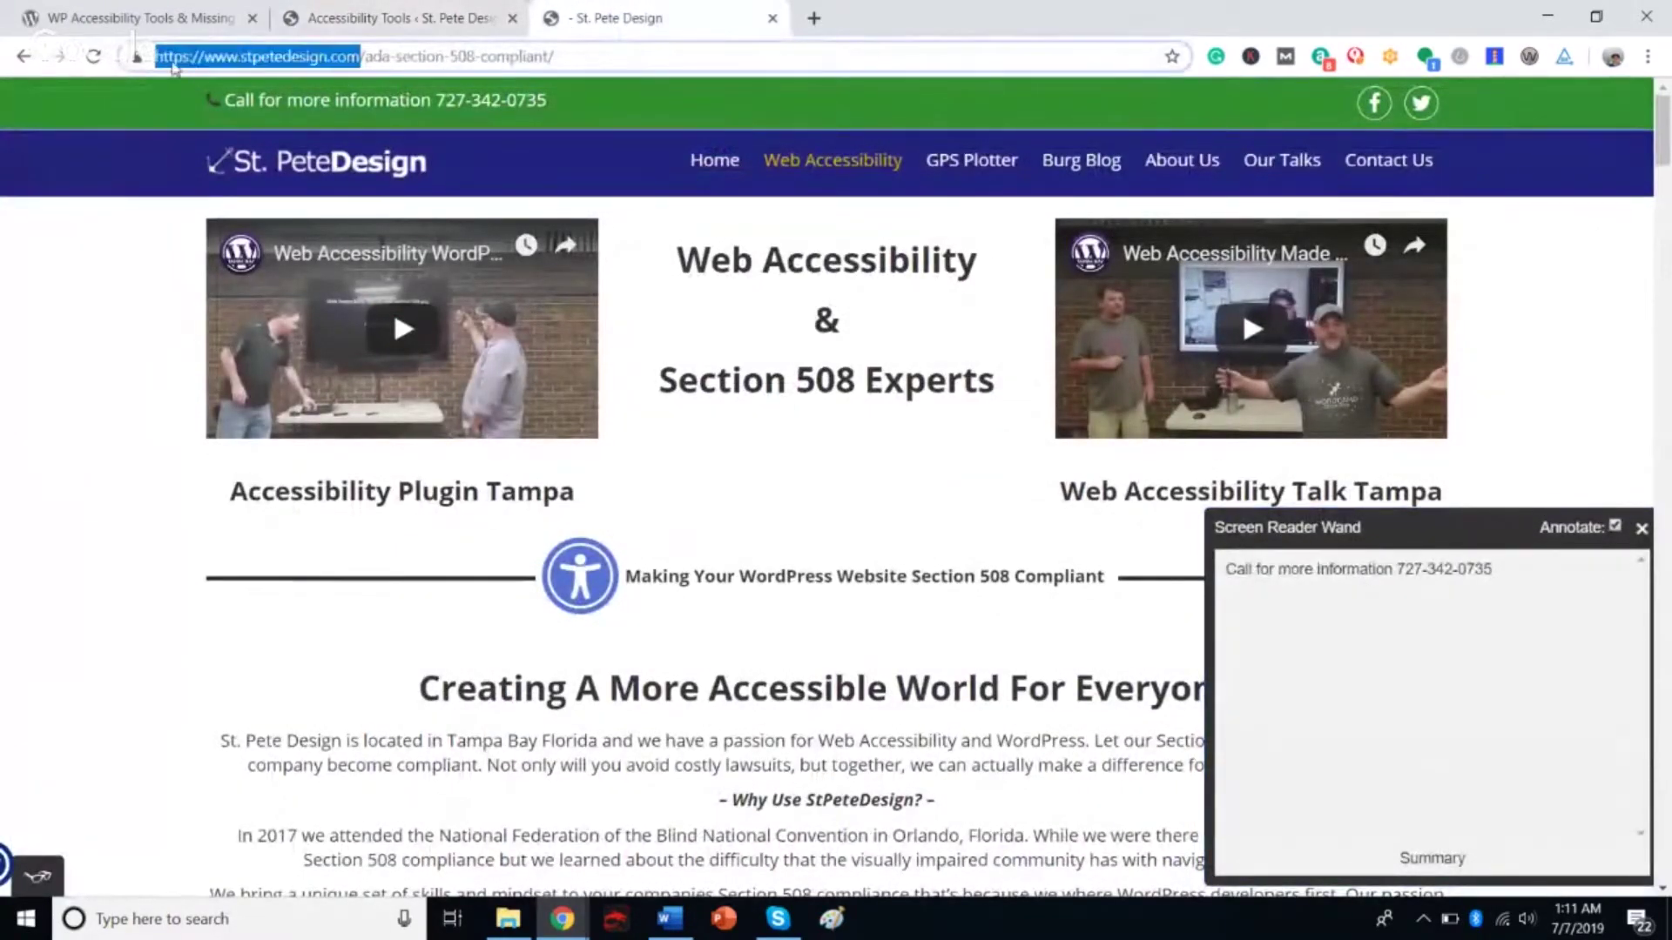
right_click(206, 58)
click(257, 171)
Load the St. Pete Design home page in a new incognito window and open its UserWay accessibility menu.
click(1647, 55)
click(1463, 134)
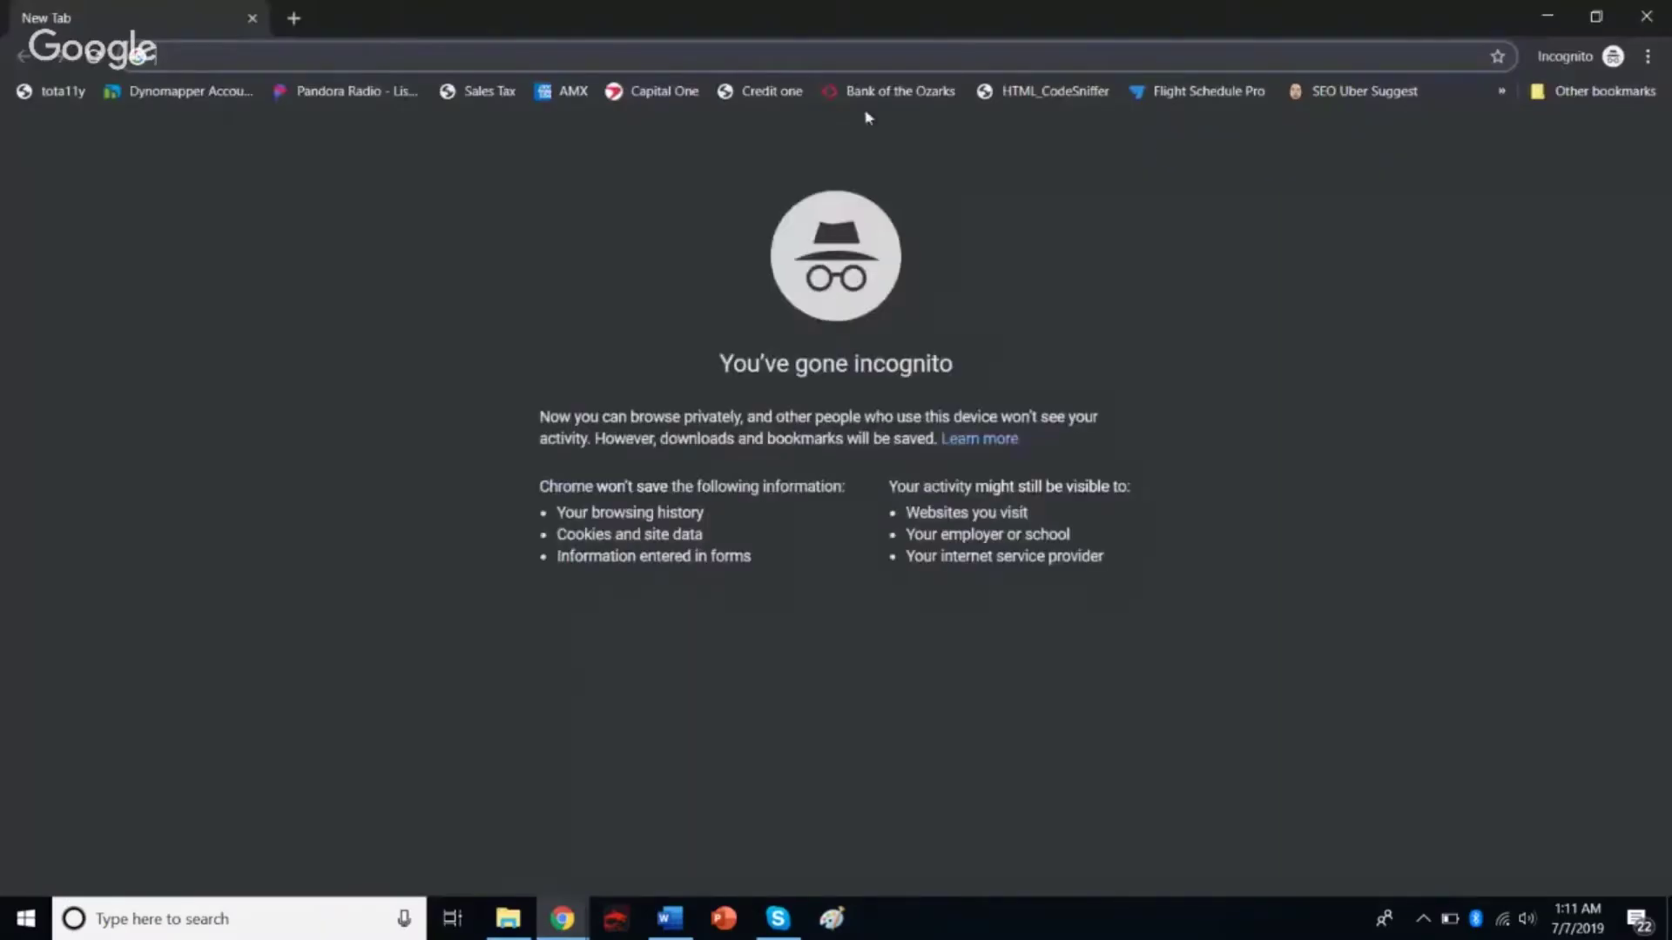
right_click(839, 56)
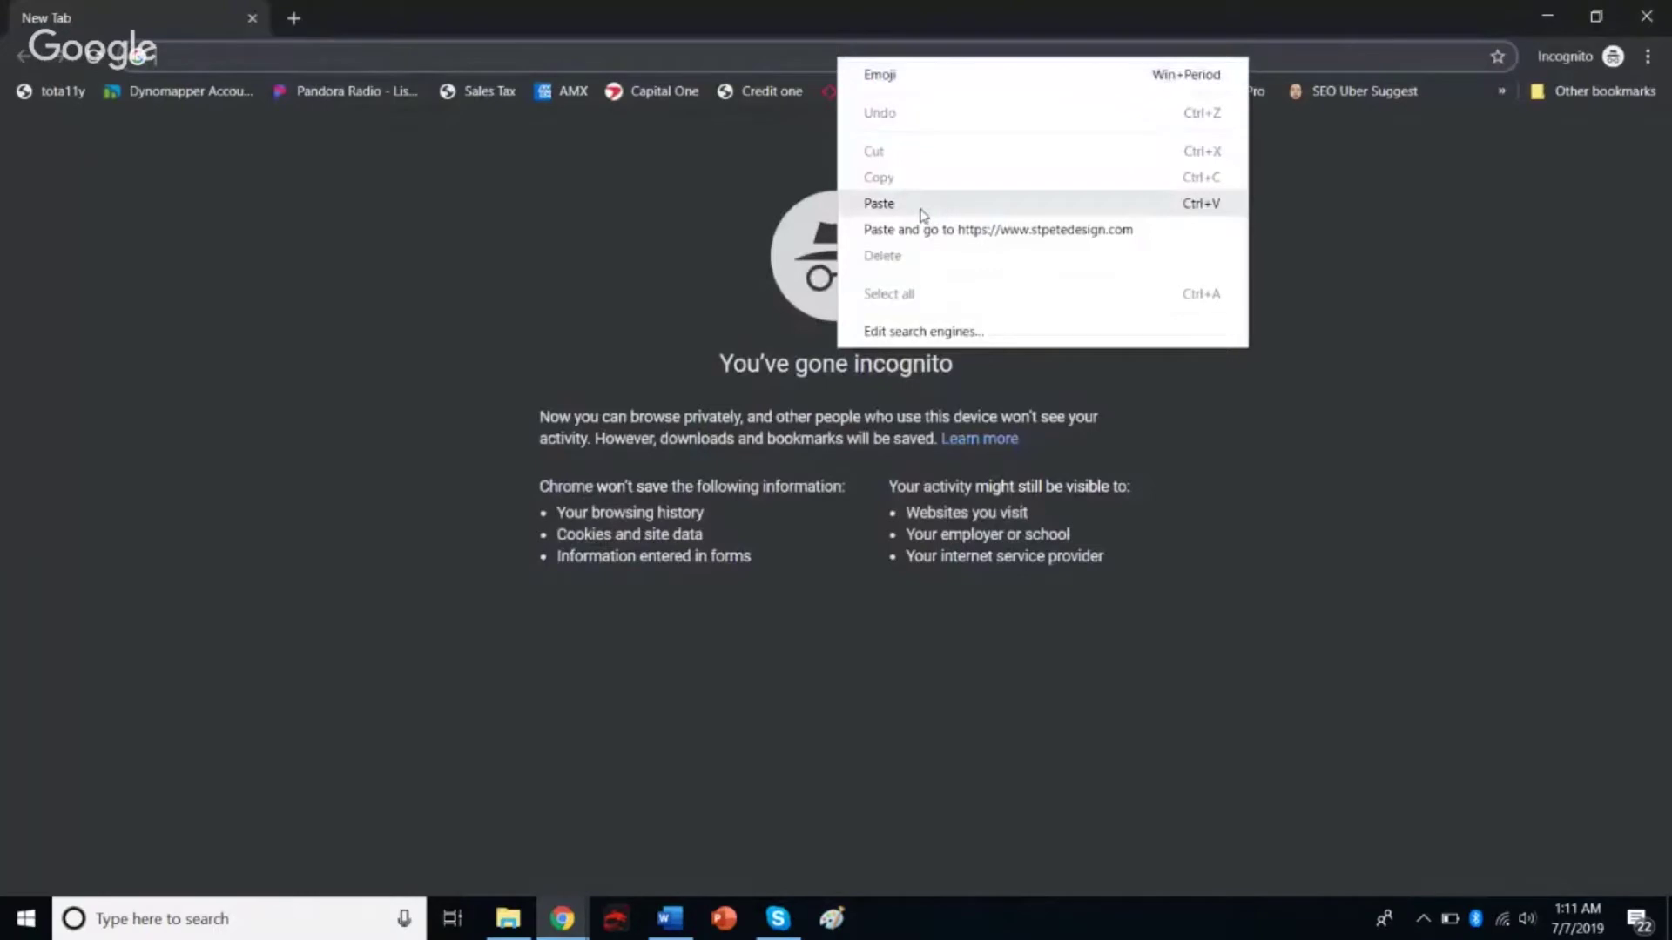
click(878, 204)
key(Return)
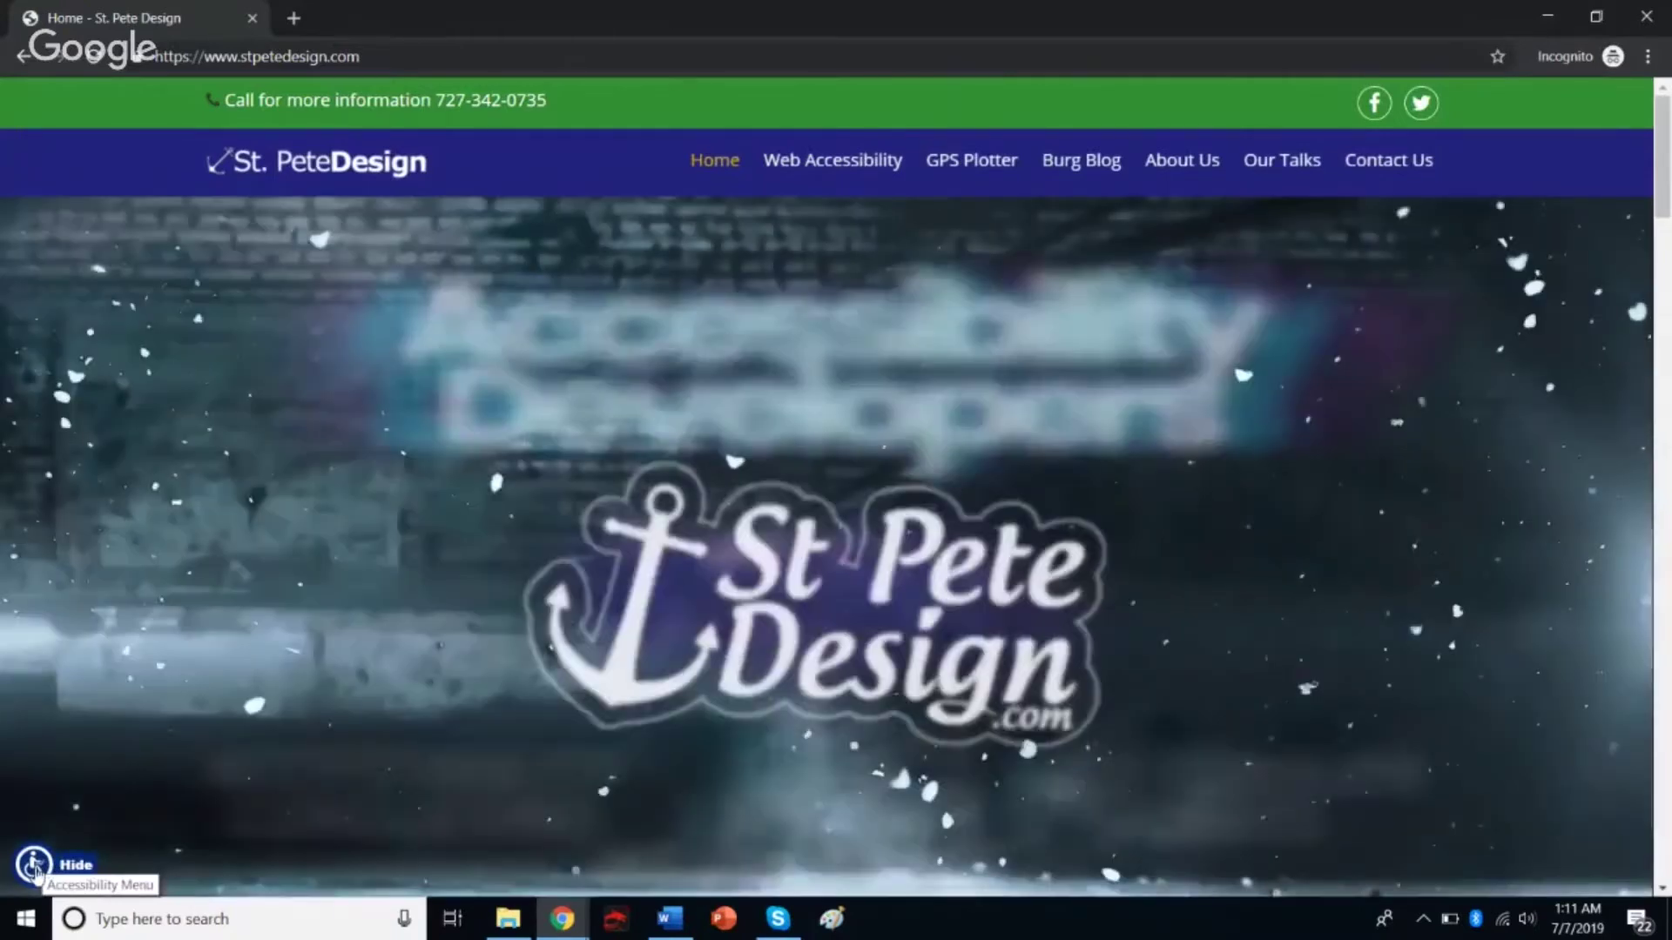
click(34, 866)
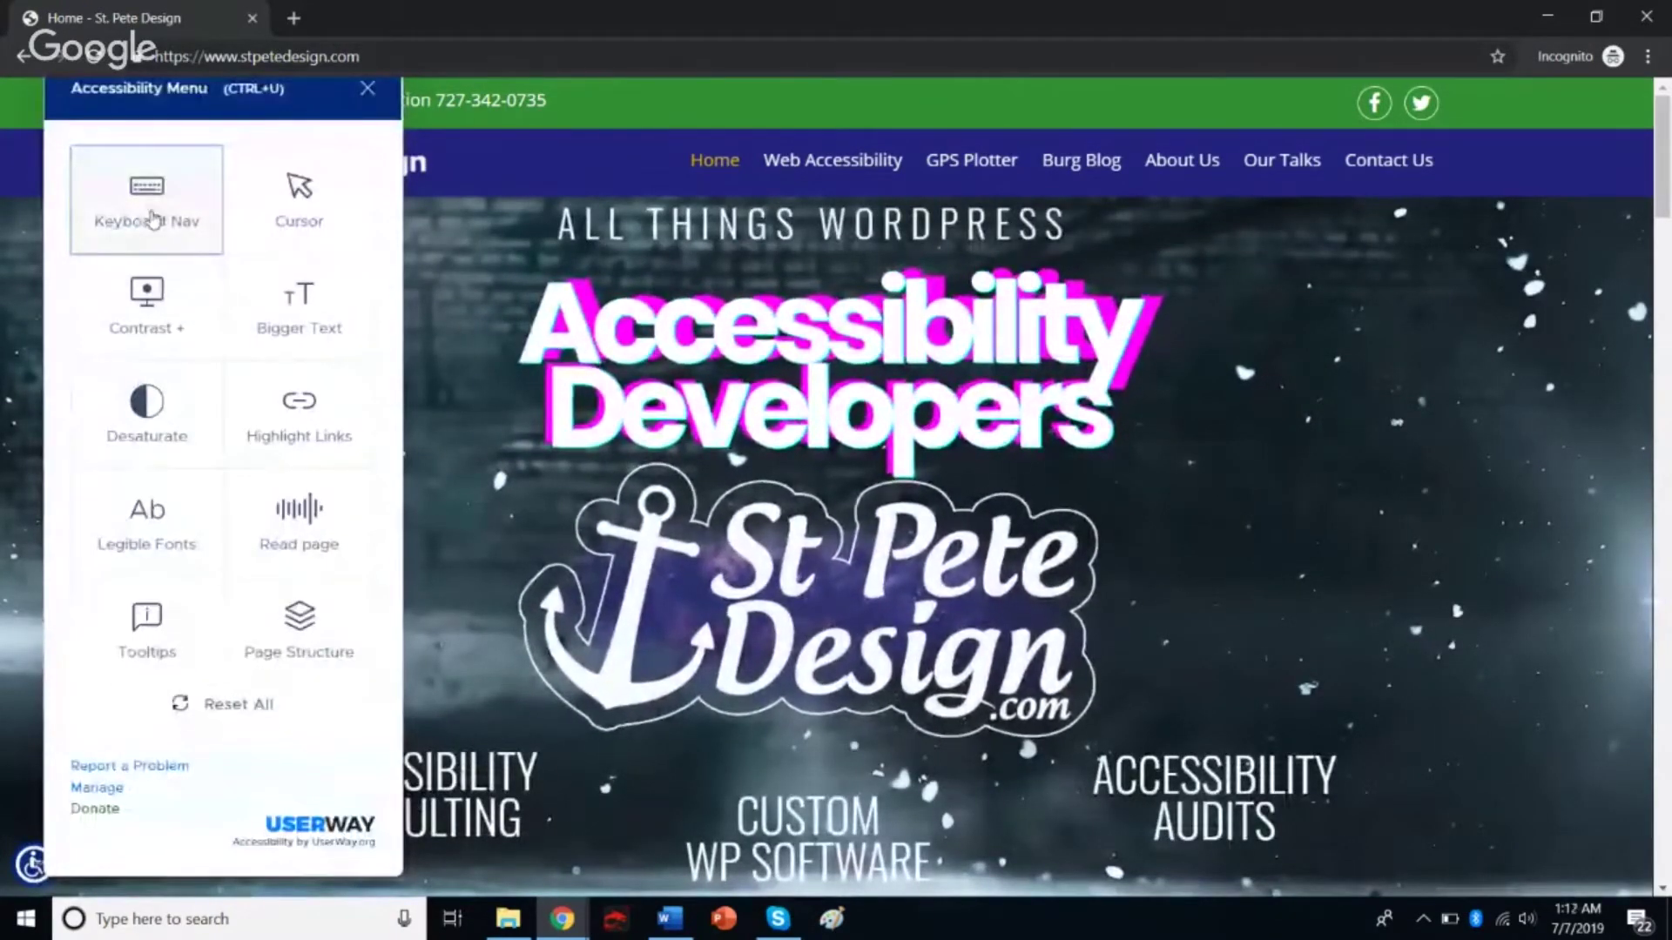
Cycle the Cursor tile through big cursor and reading guide, and Contrast+ through invert, dark and light, turning both off.
click(279, 218)
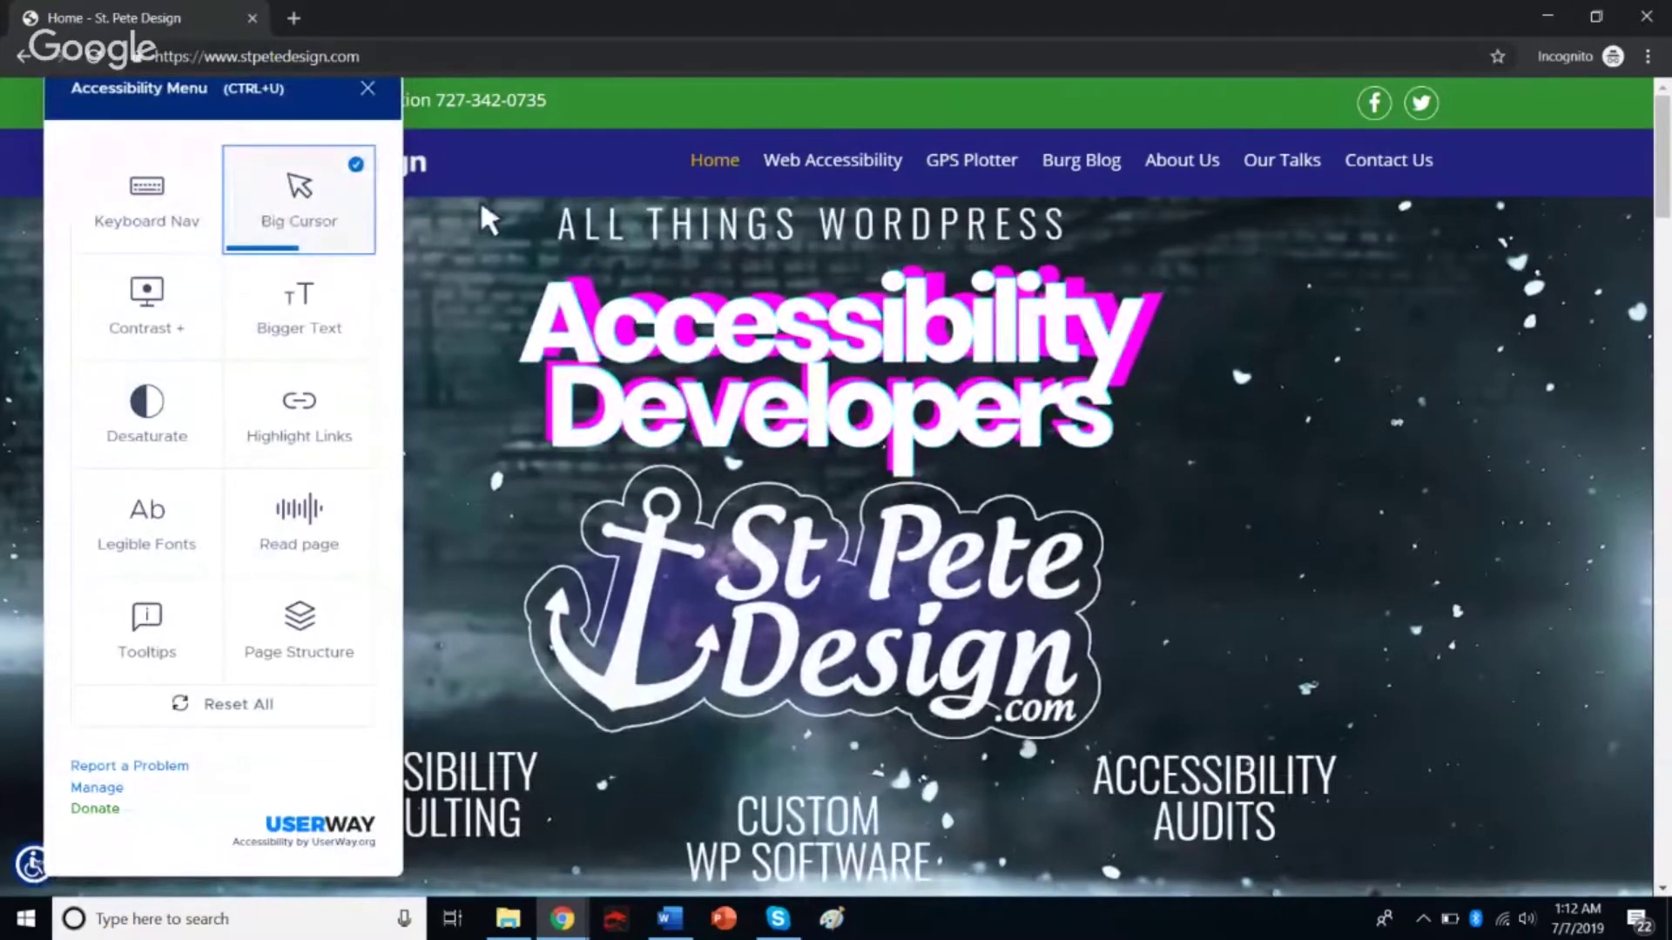
click(352, 205)
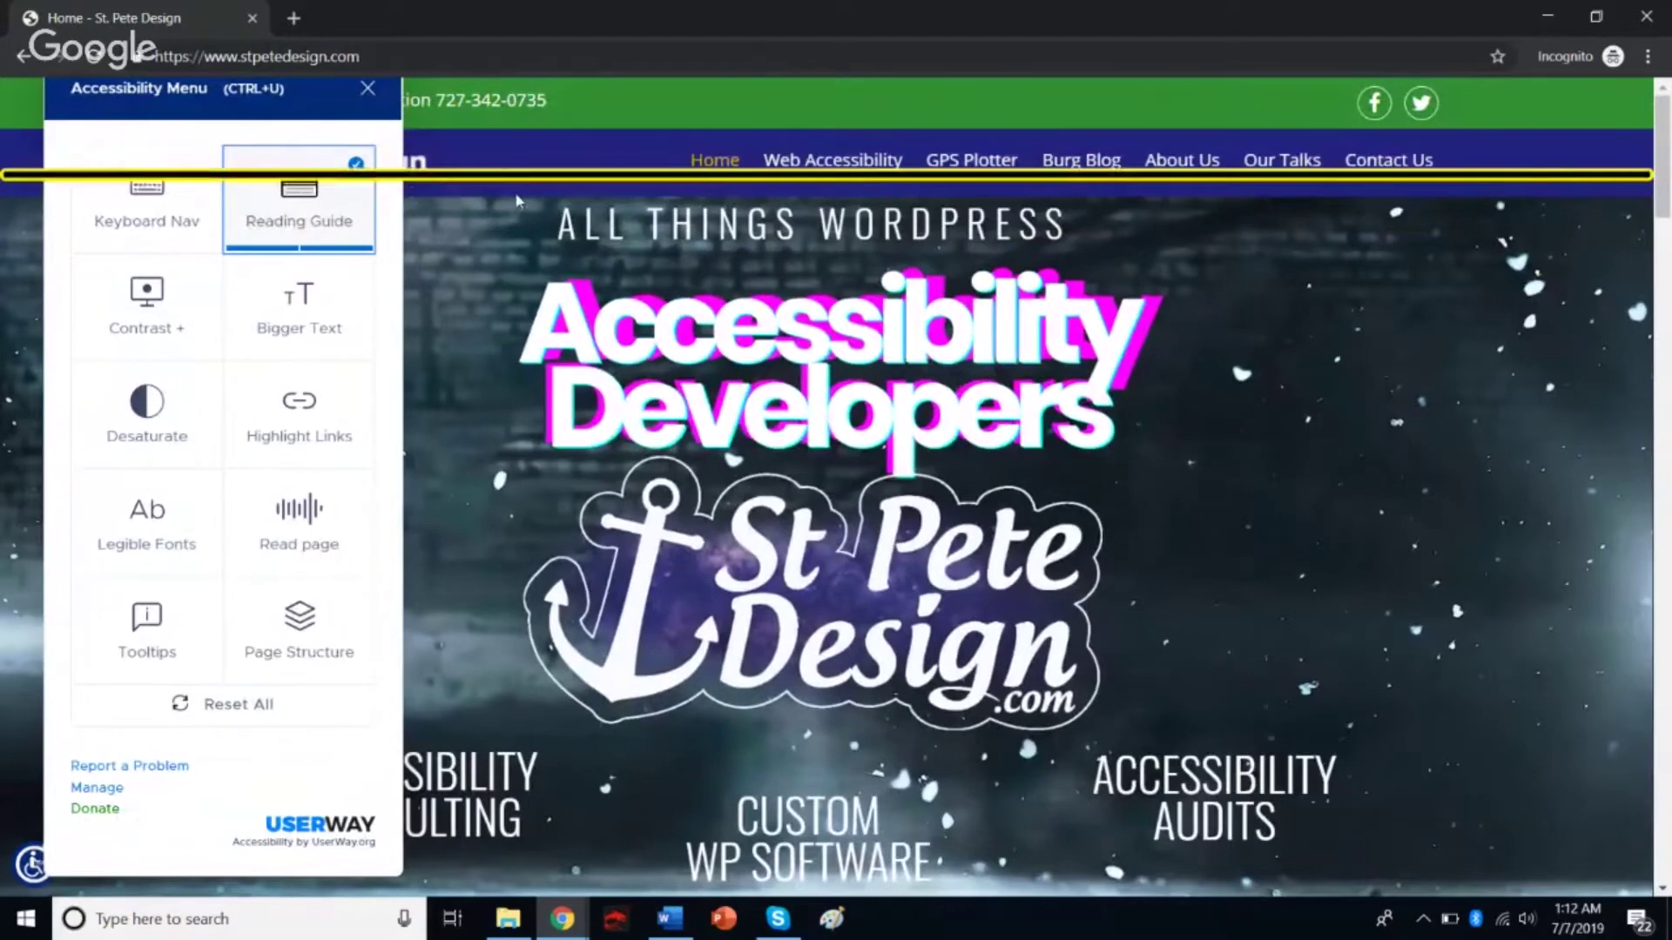
click(295, 244)
click(153, 327)
click(152, 327)
click(150, 329)
click(152, 329)
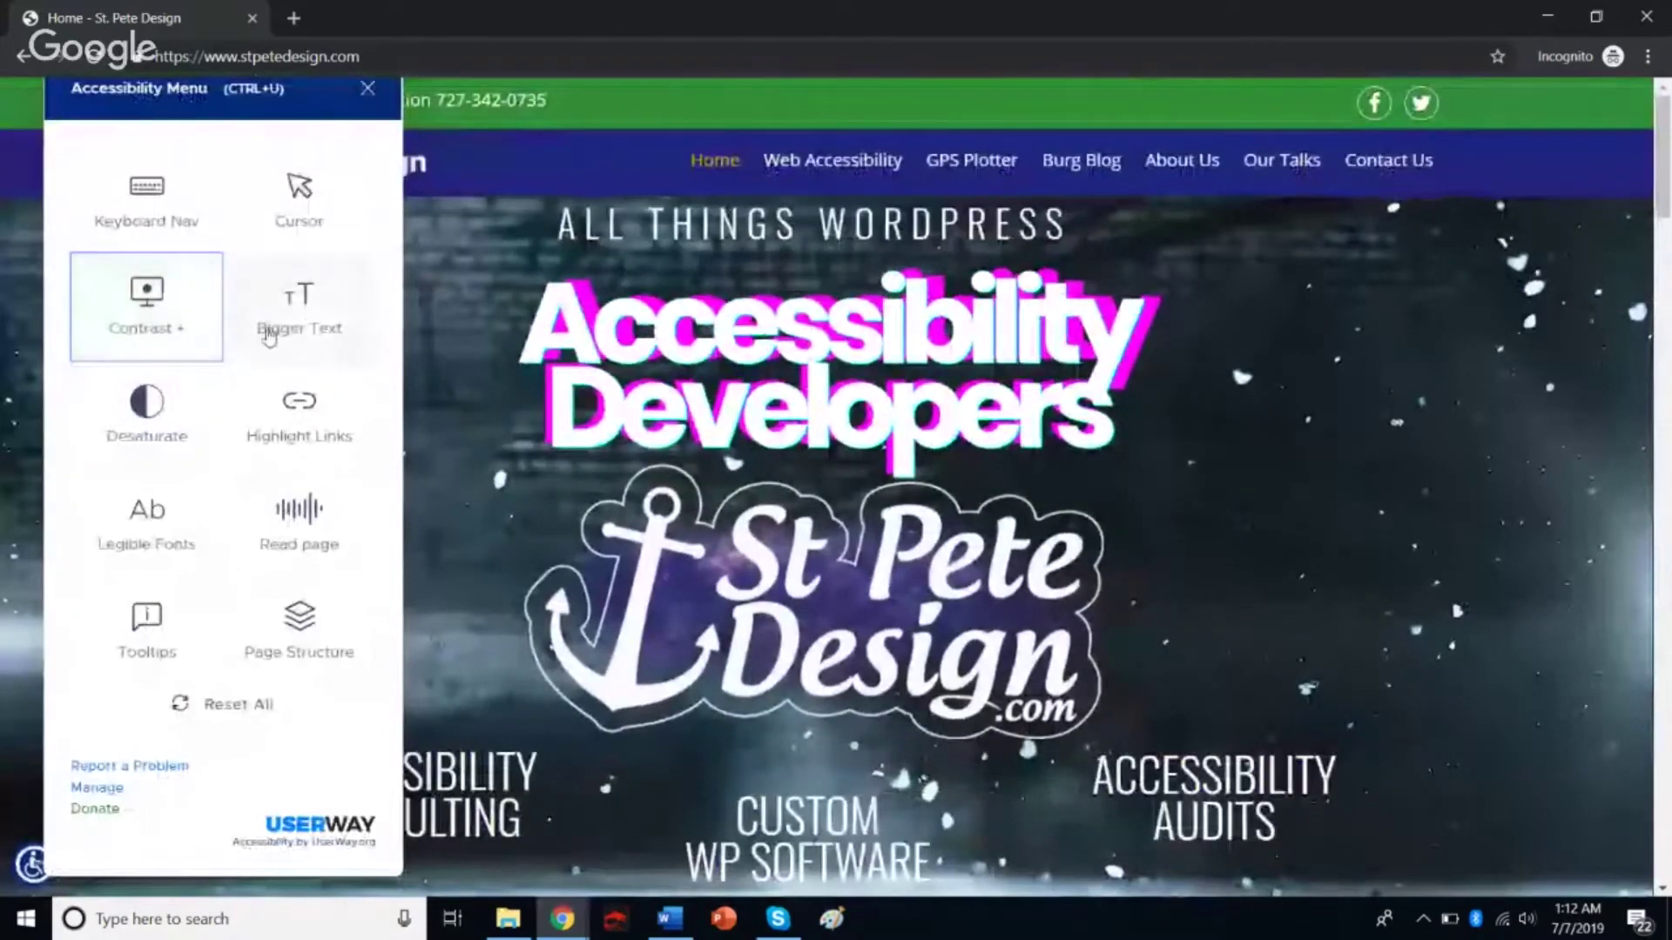
Step Bigger Text up four sizes, then back to normal.
click(302, 328)
click(304, 329)
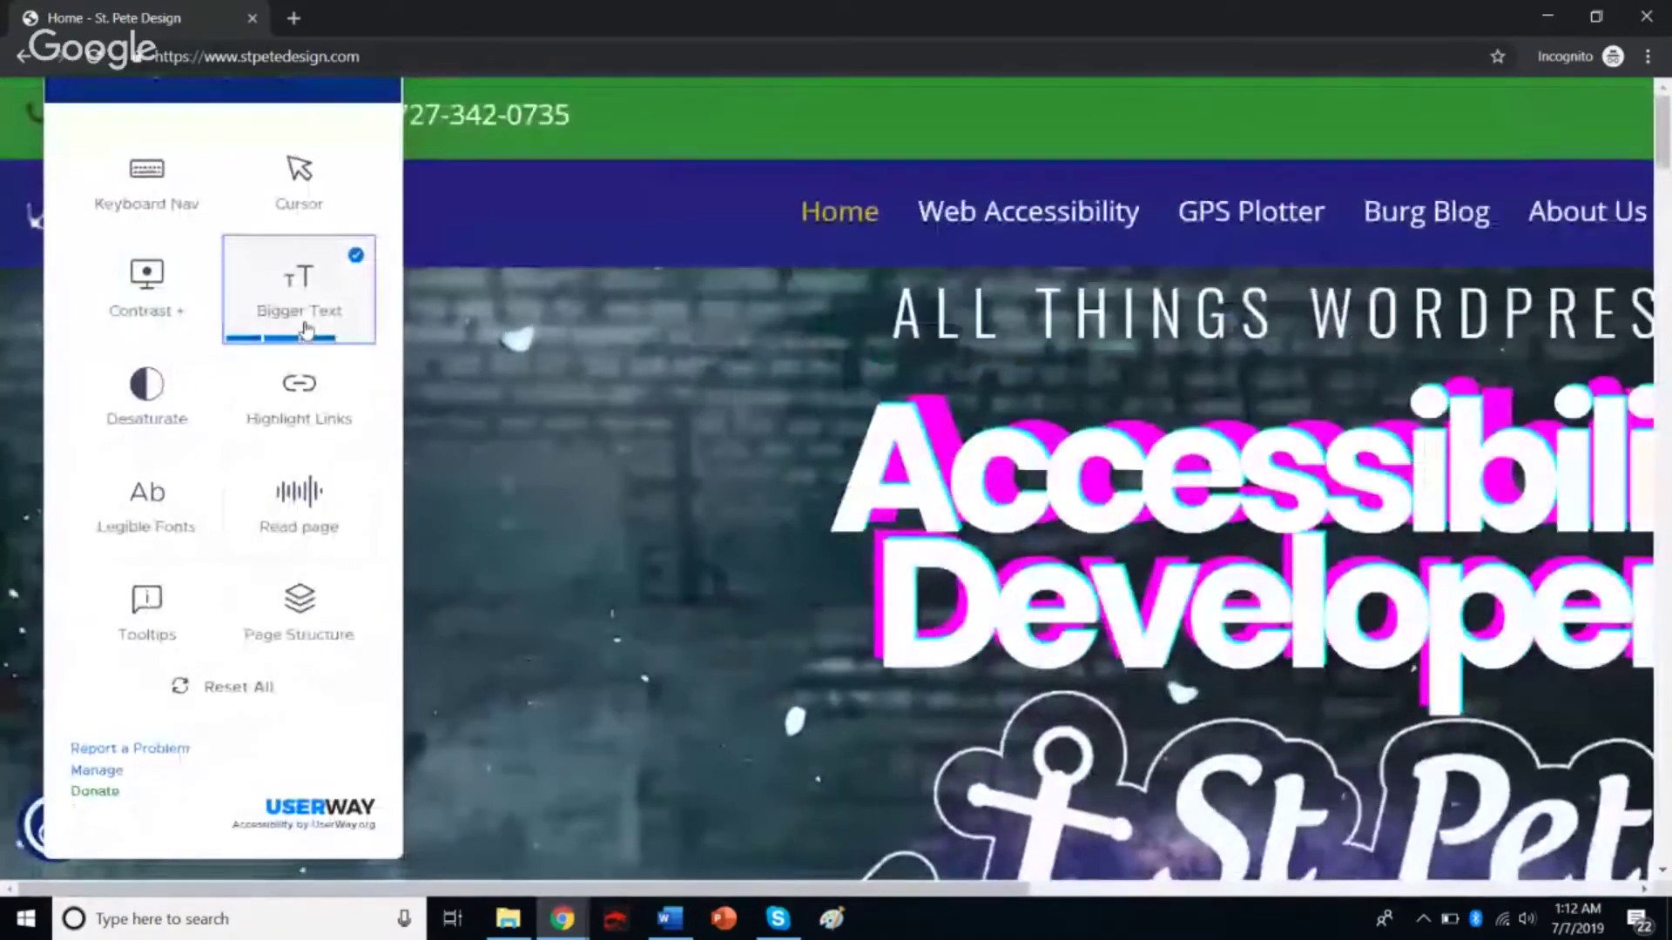
click(305, 329)
click(304, 329)
click(305, 329)
Toggle Desaturate on and off twice, turn on Highlight Links, and close the accessibility menu.
click(165, 432)
click(167, 430)
click(168, 428)
click(168, 428)
click(268, 425)
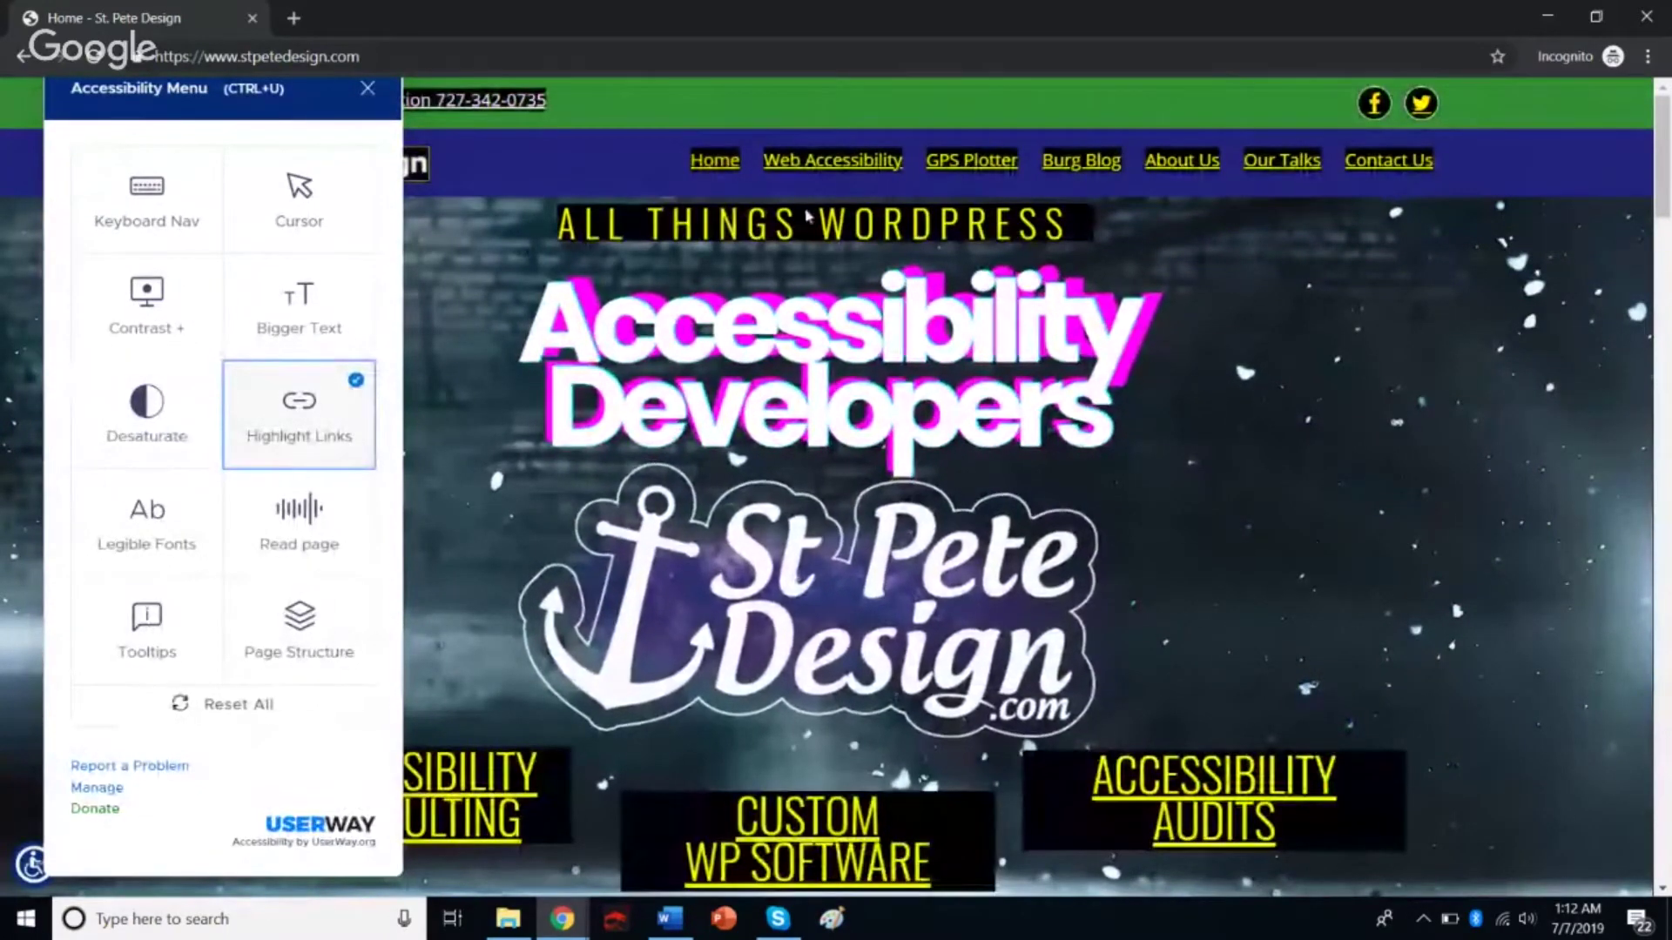
click(33, 865)
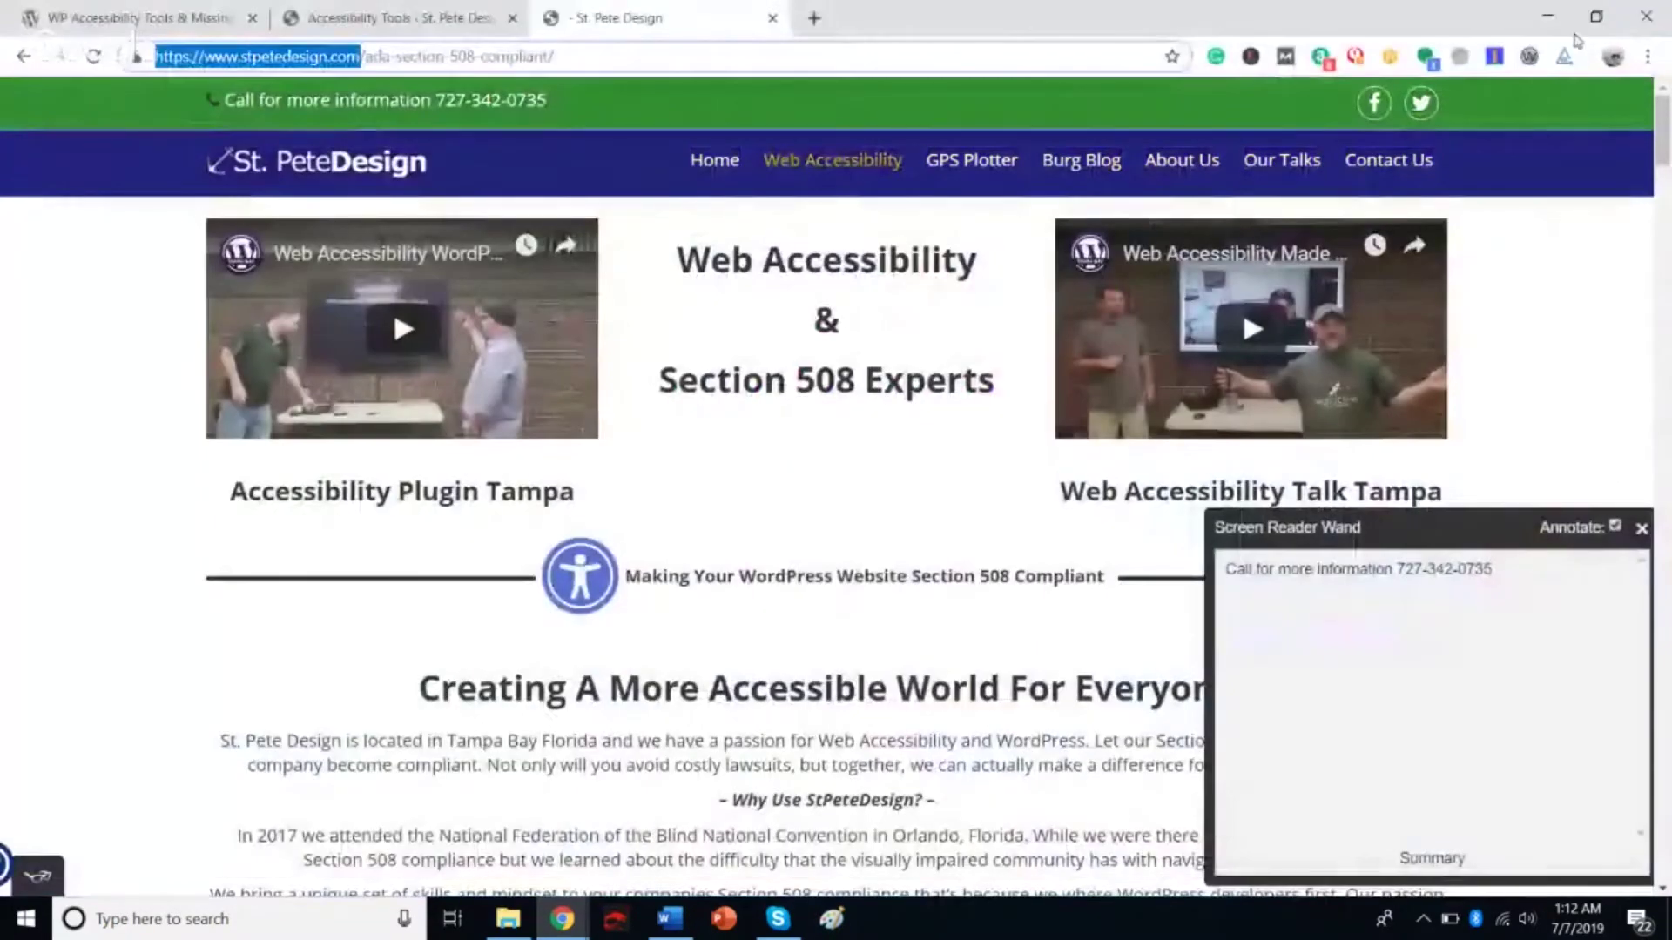
Glance at the plugin's WordPress.org page, then scroll the Resources tab, highlighting the Actual ADA Section 508 Law entry.
click(157, 19)
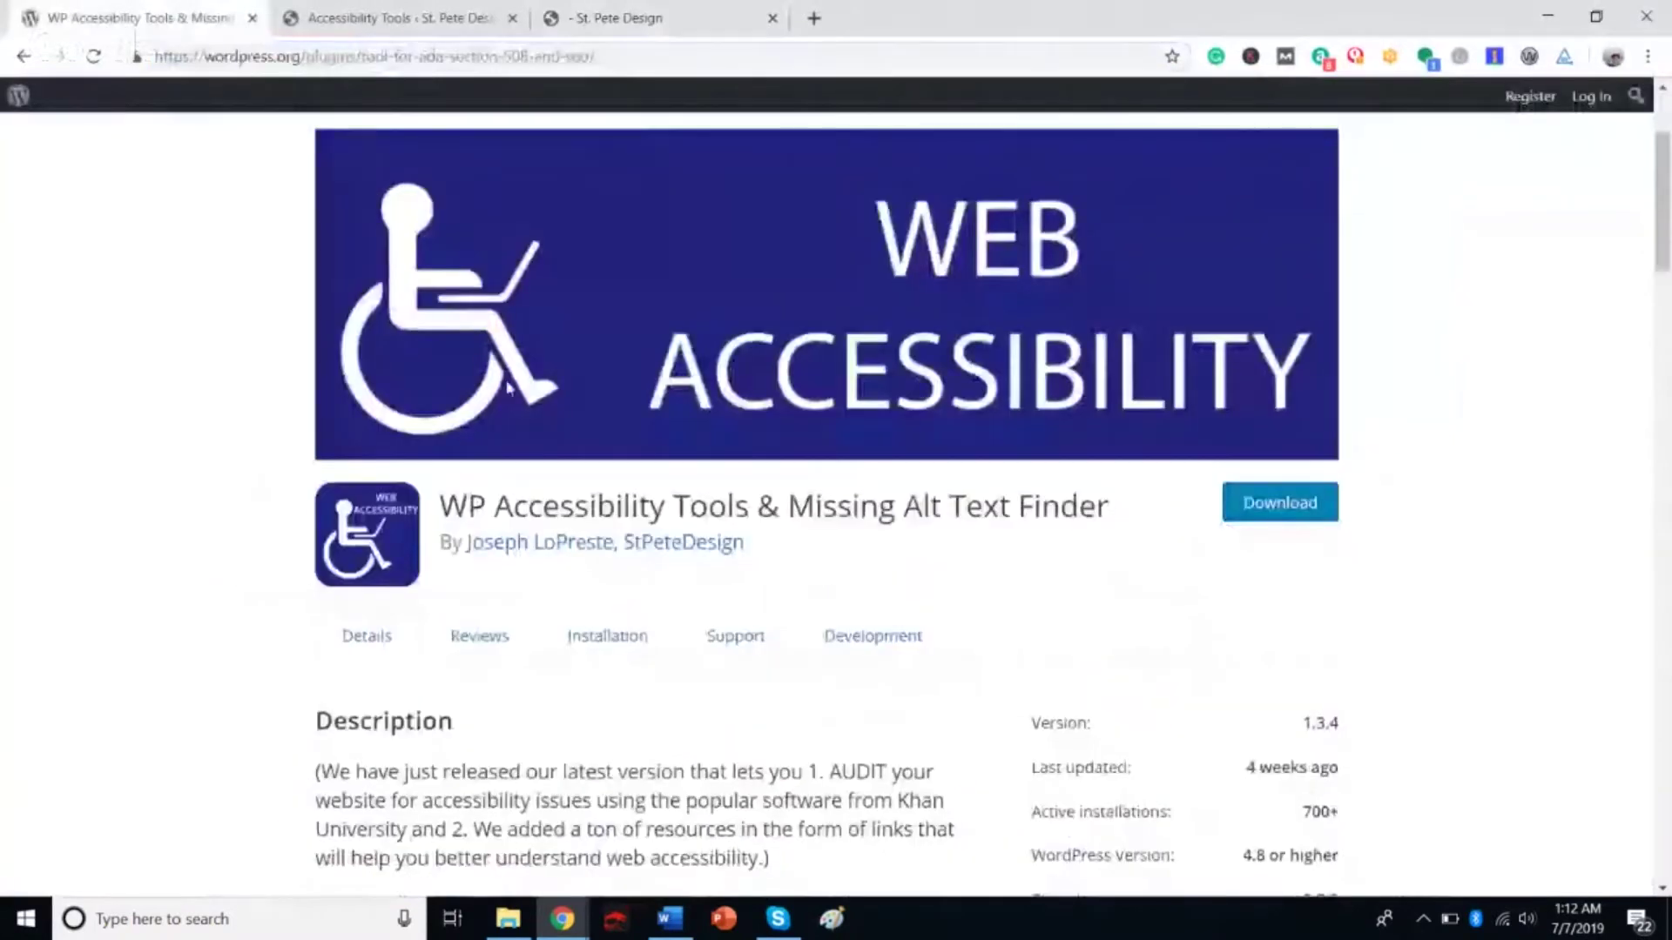
click(411, 18)
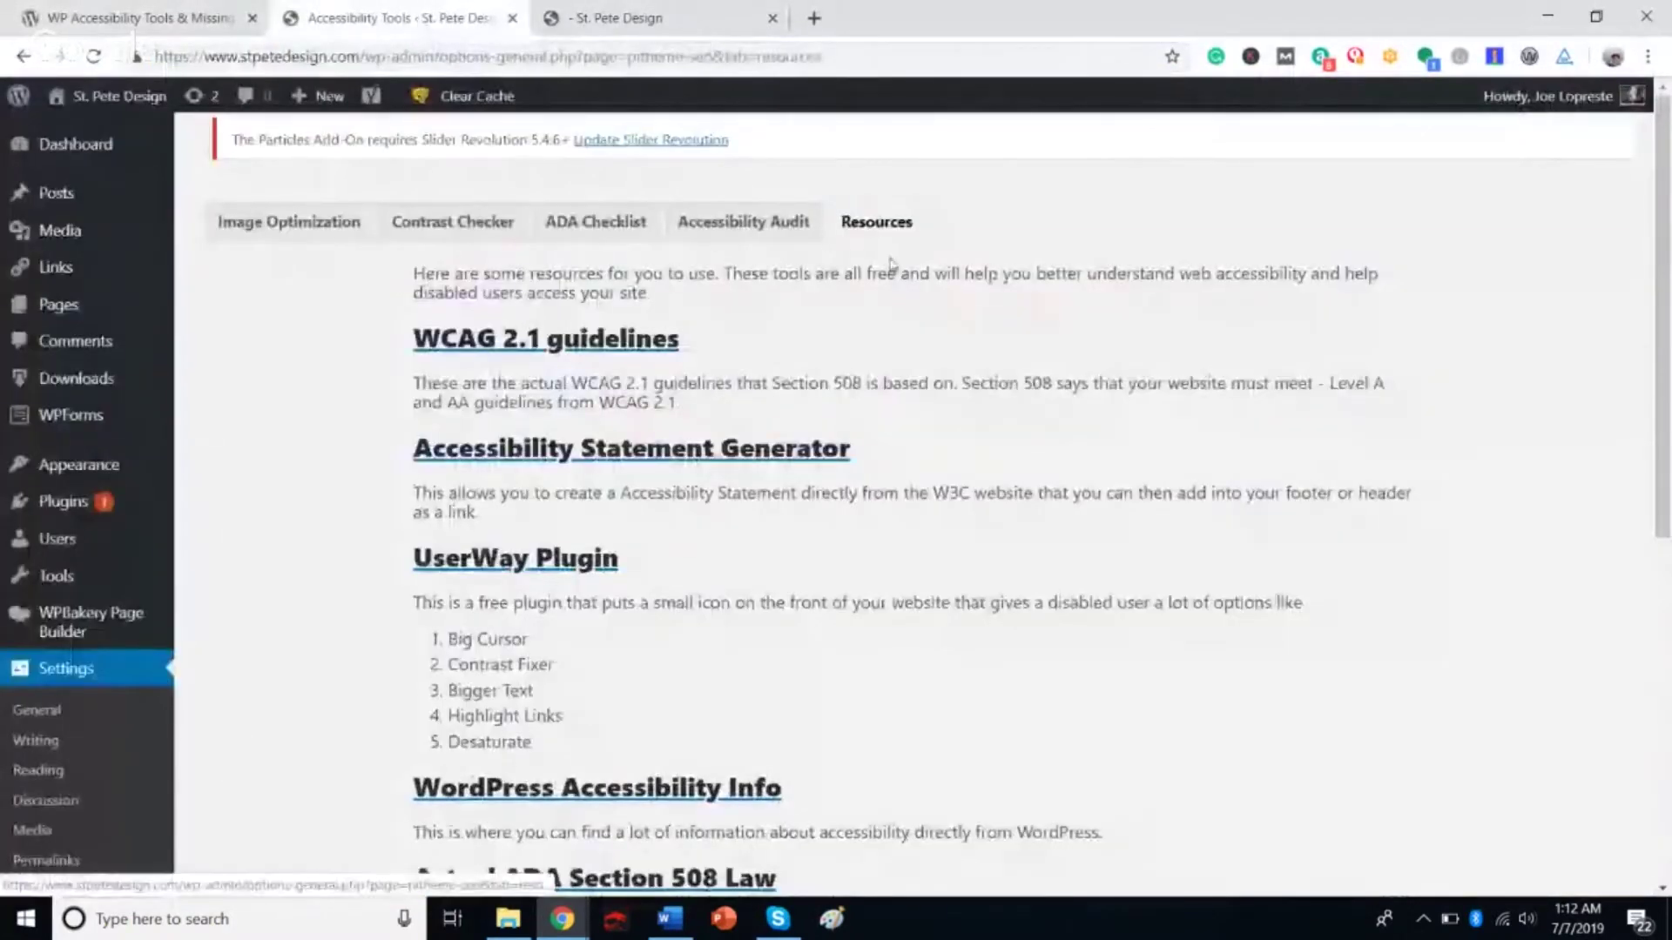
scroll(586, 653, down, 3)
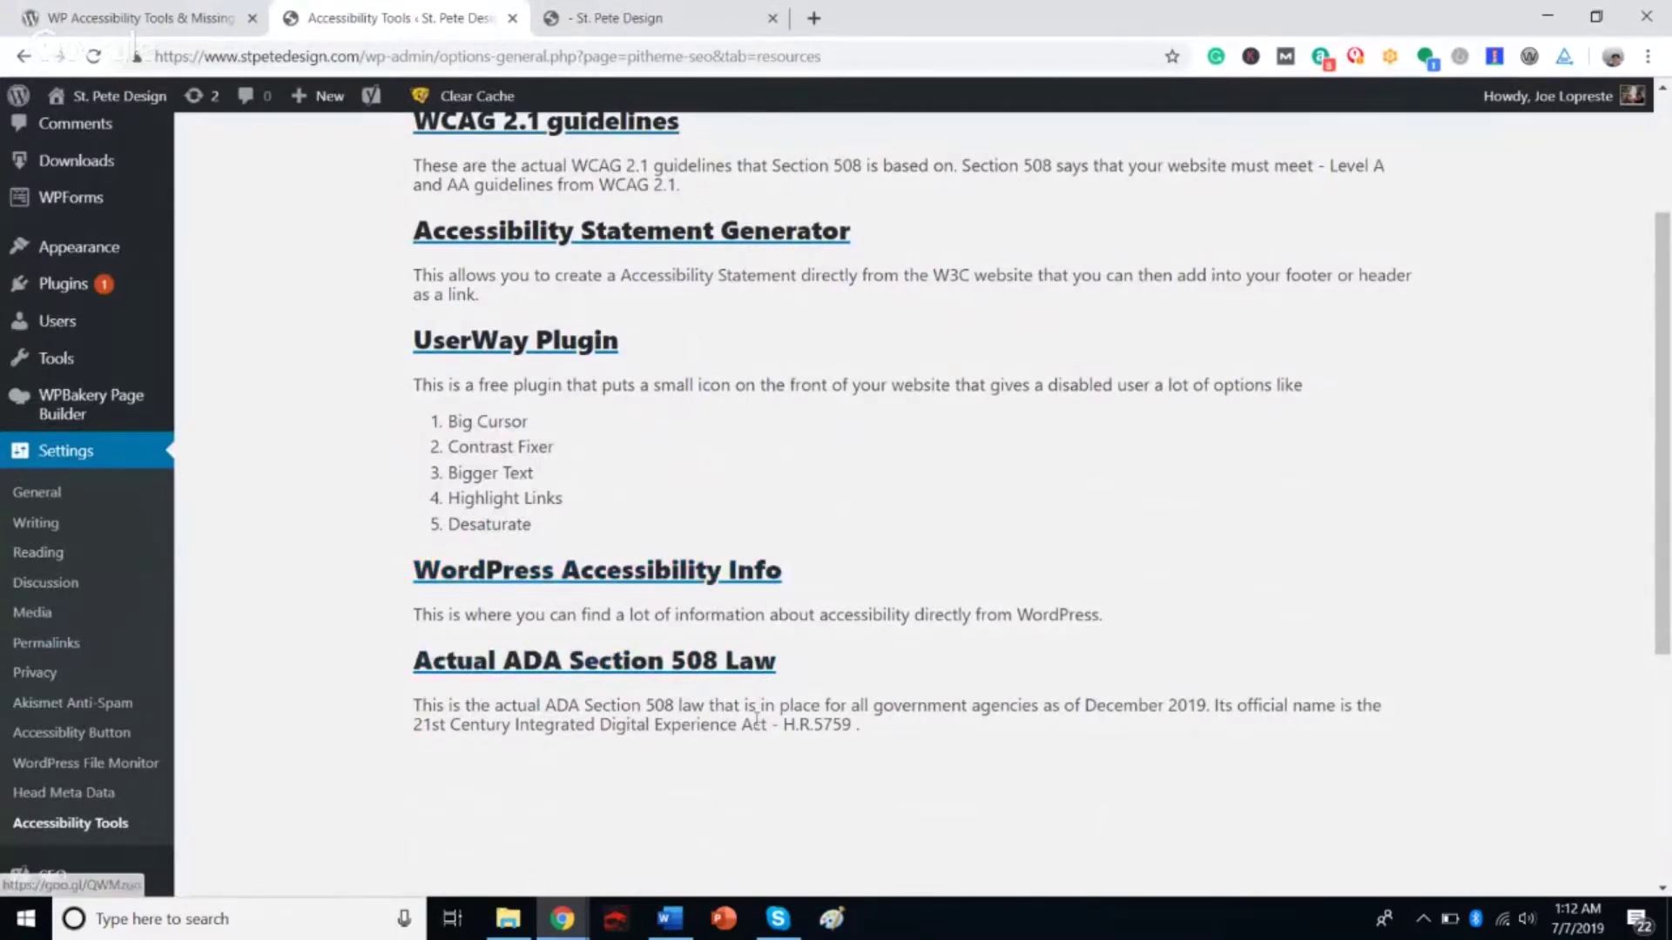
drag(751, 725, 388, 650)
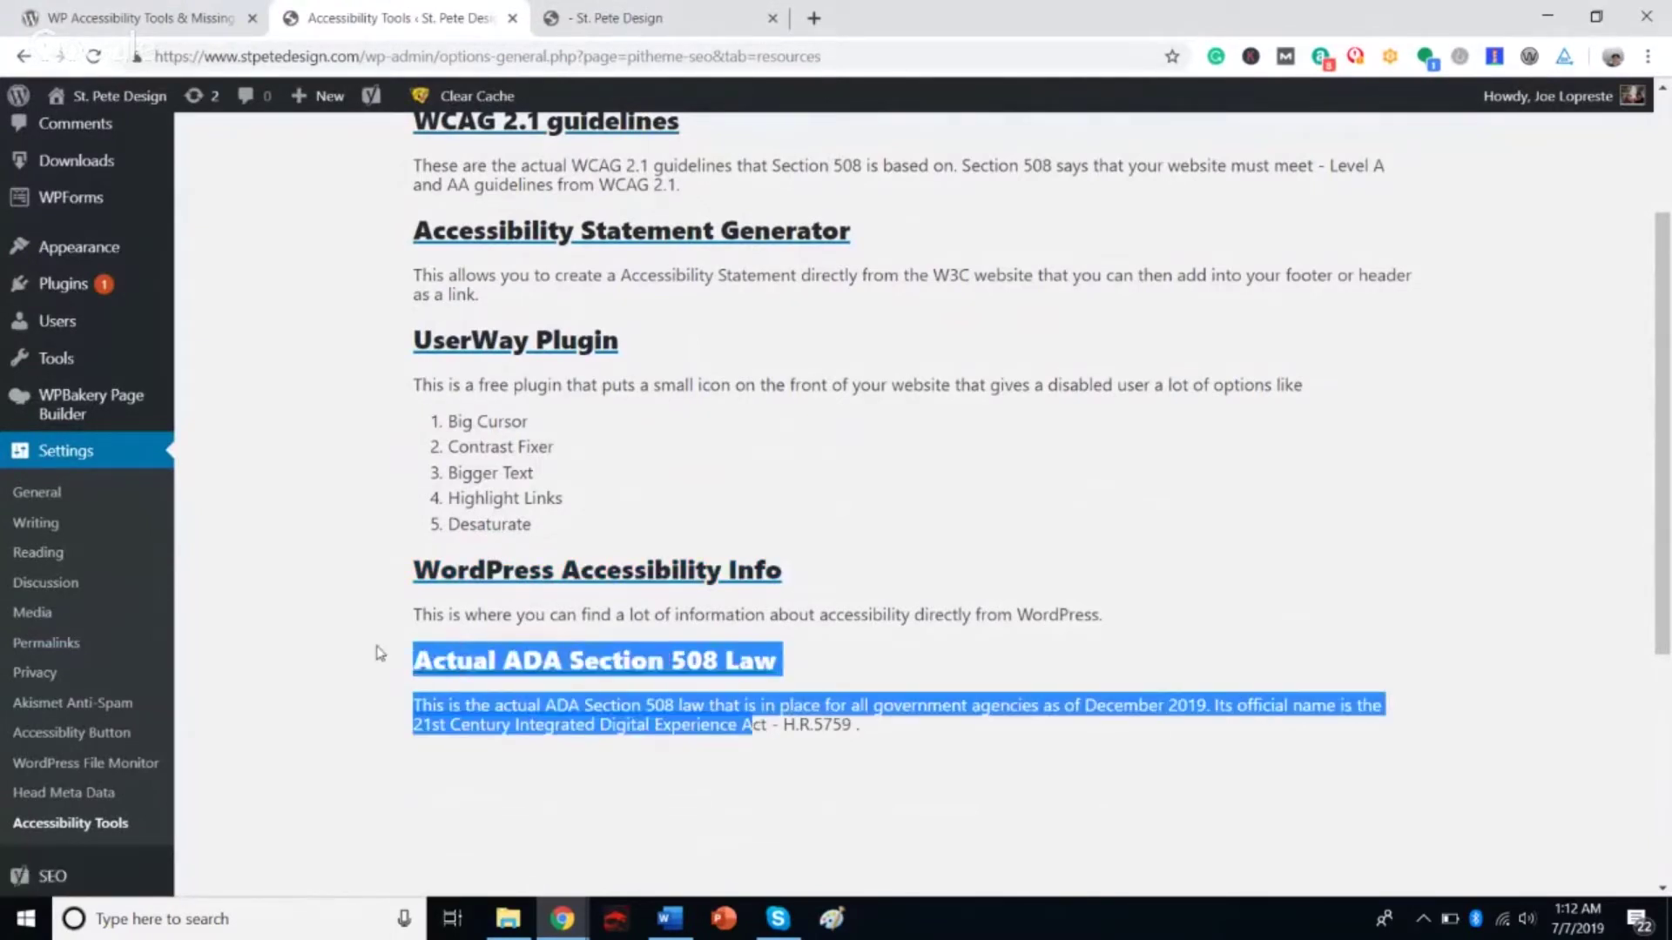
click(368, 680)
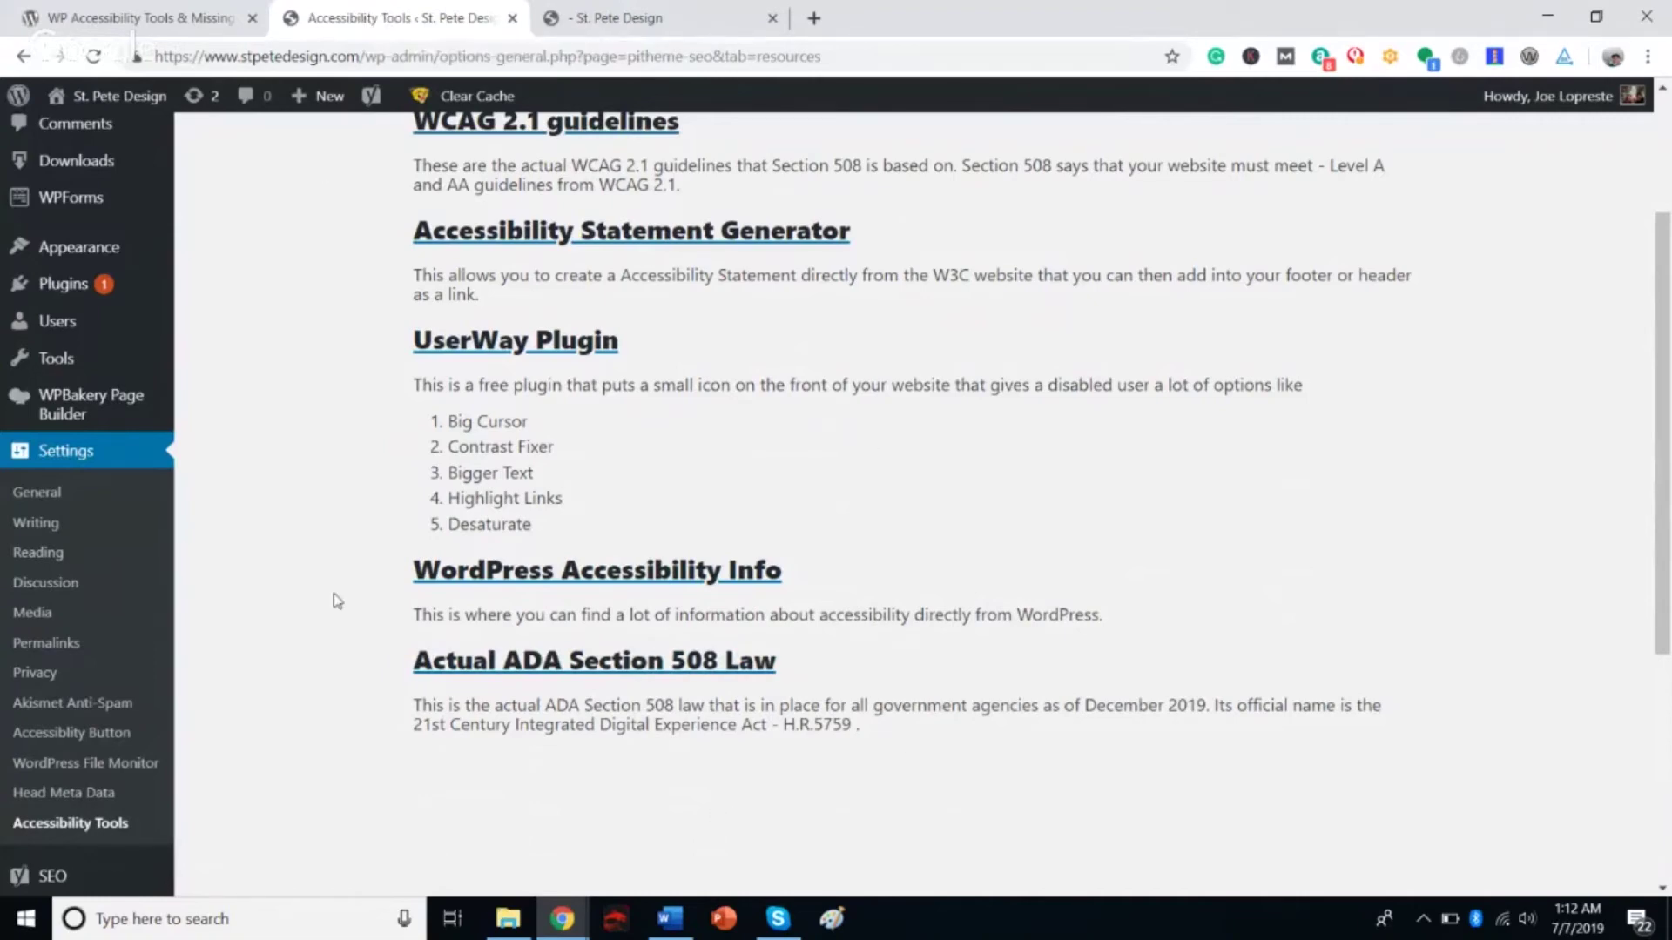
scroll(337, 601, up, 4)
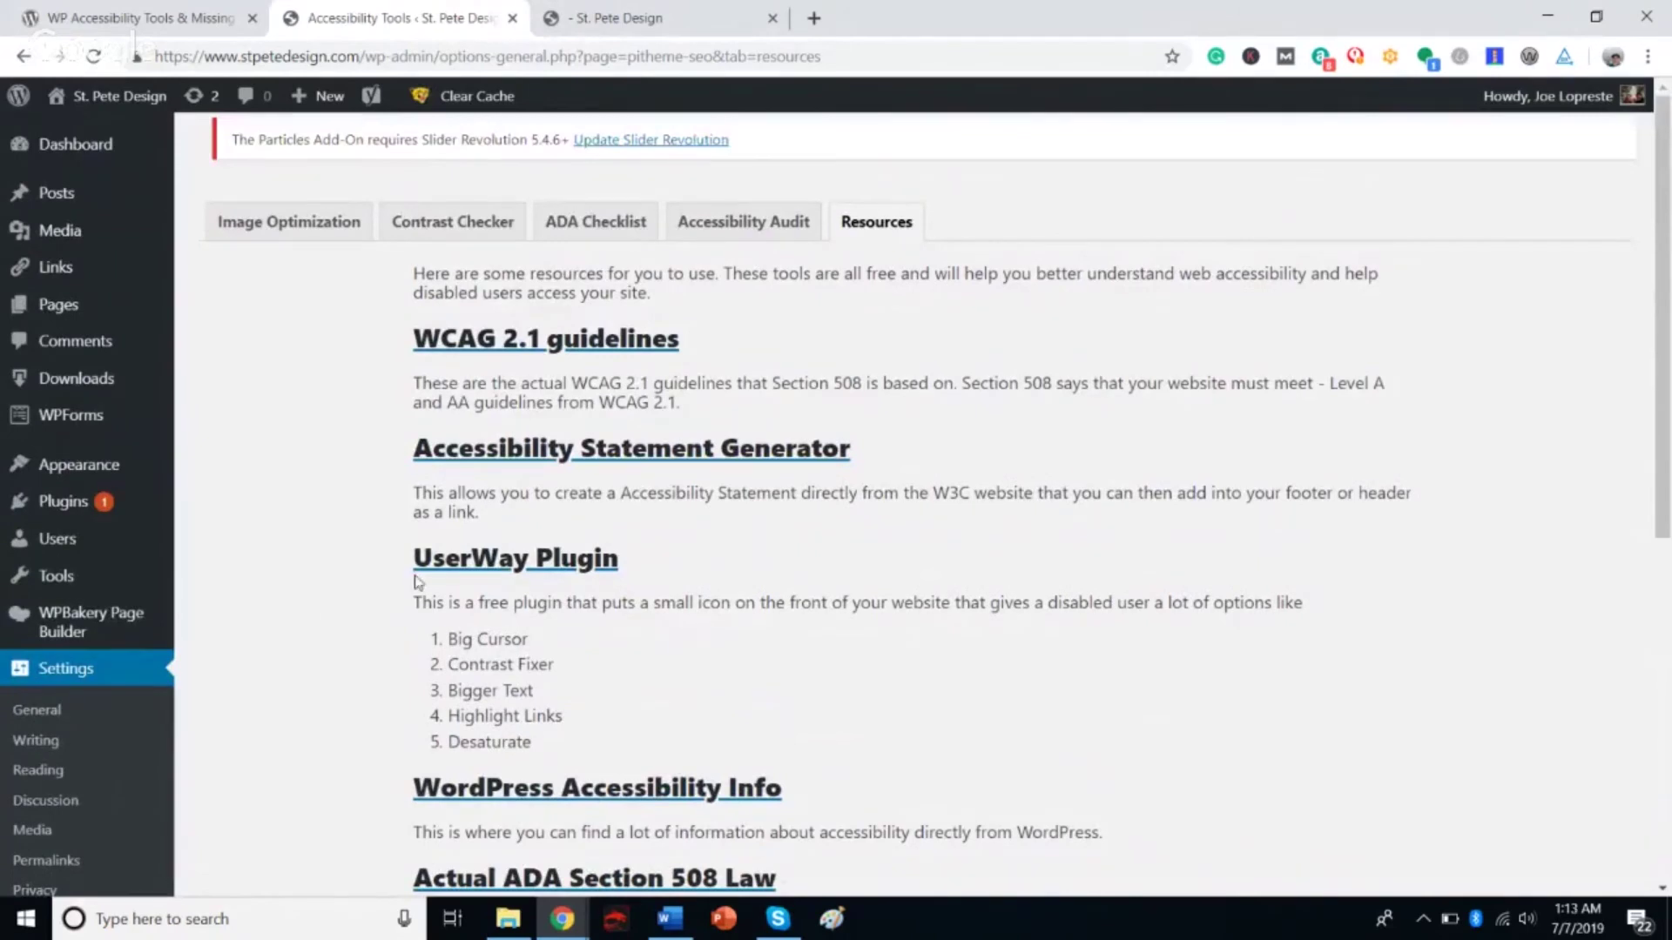